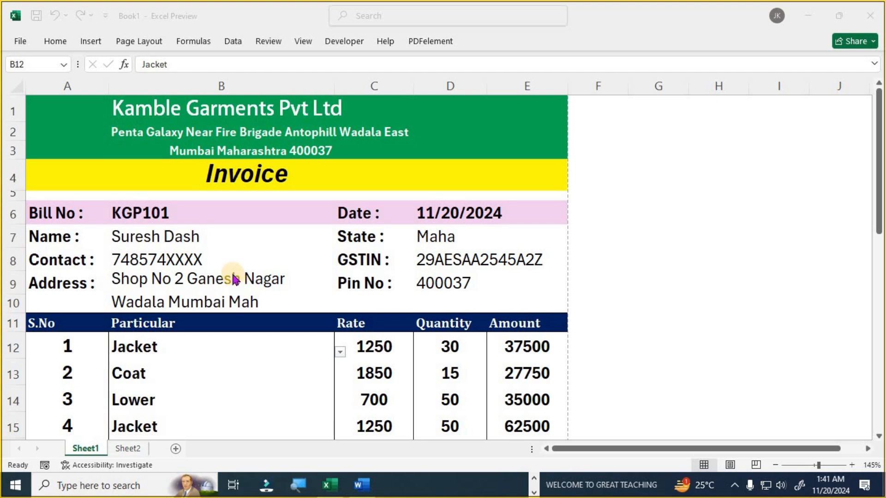
- Switch to Sheet2 to view the product rate table
{"action": "scroll", "coordinate": [233, 279], "scroll_direction": "down", "scroll_amount": 3}
{"action": "scroll", "coordinate": [233, 276], "scroll_direction": "up", "scroll_amount": 3}
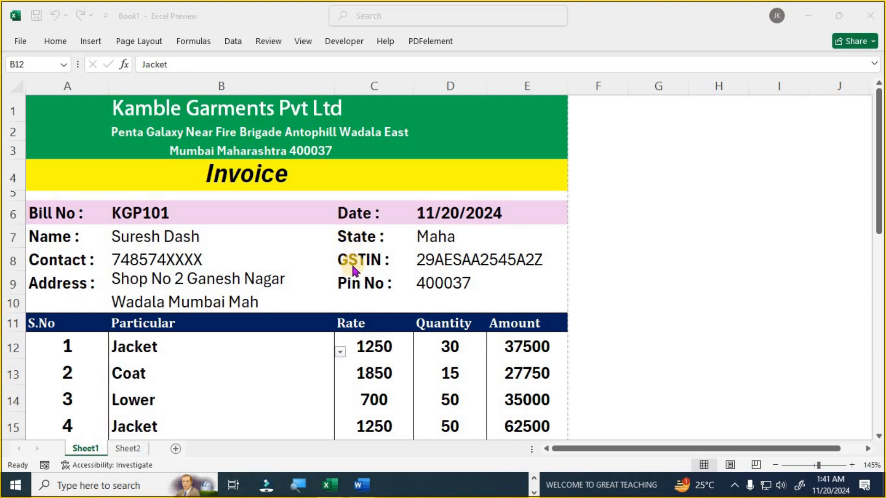
{"action": "scroll", "coordinate": [366, 287], "scroll_direction": "down", "scroll_amount": 2}
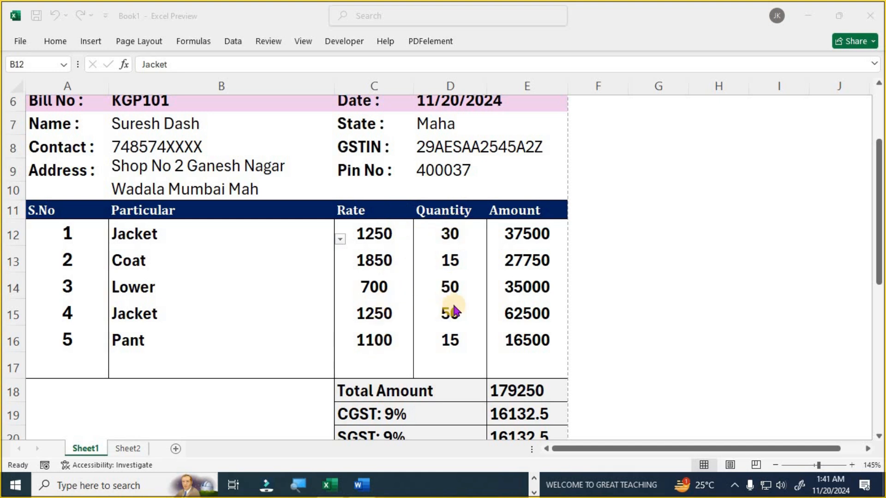
{"action": "scroll", "coordinate": [548, 343], "scroll_direction": "down", "scroll_amount": 3}
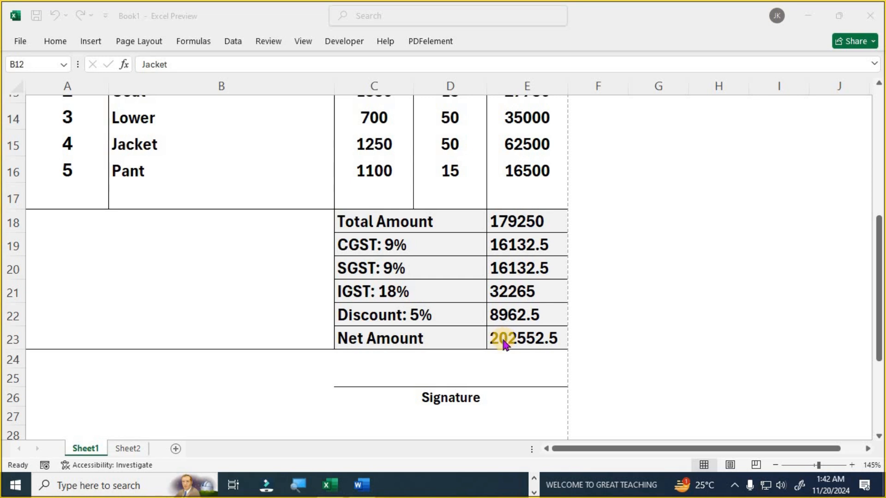
{"action": "scroll", "coordinate": [501, 348], "scroll_direction": "down", "scroll_amount": 2}
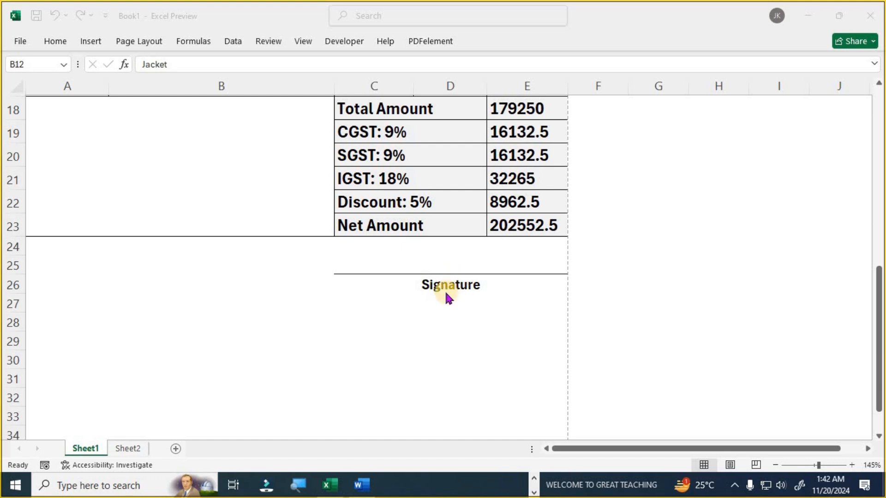
{"action": "scroll", "coordinate": [445, 290], "scroll_direction": "up", "scroll_amount": 5}
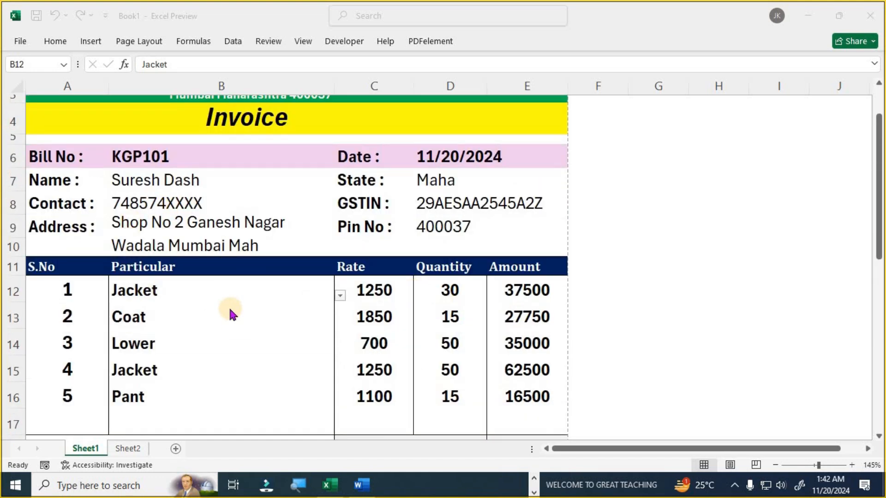
{"action": "scroll", "coordinate": [228, 303], "scroll_direction": "down", "scroll_amount": 2}
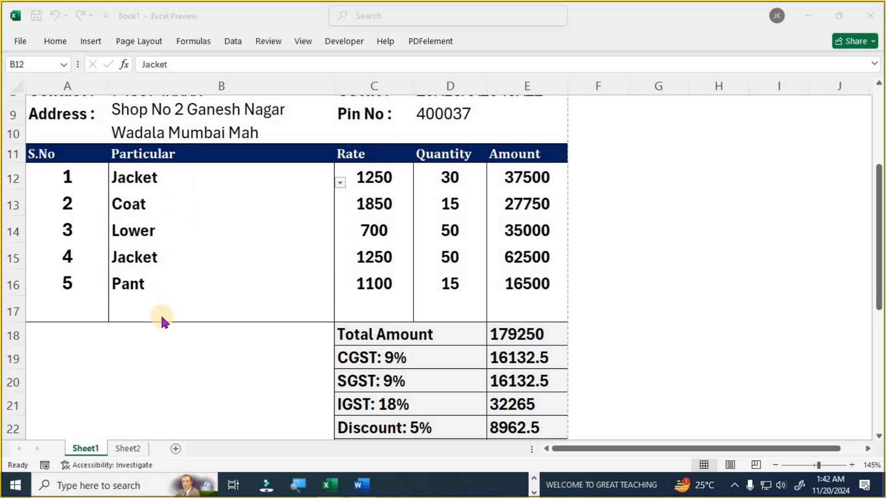
{"action": "left_click", "coordinate": [139, 449]}
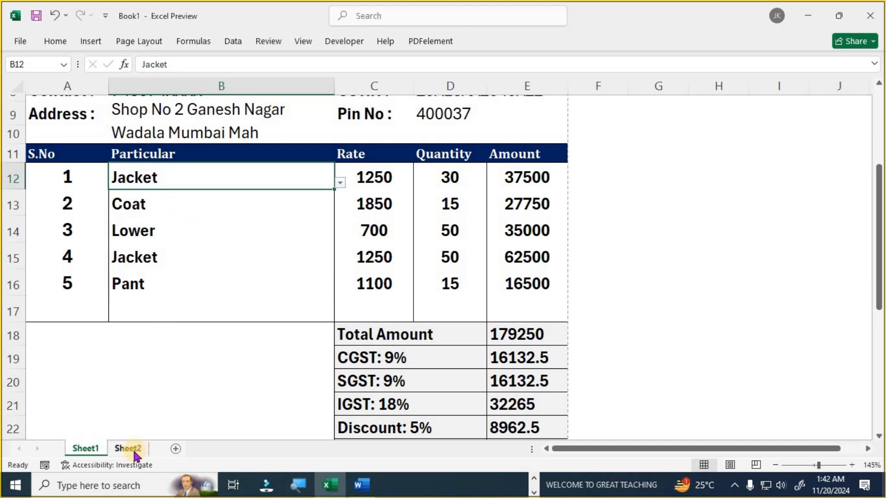
{"action": "left_click", "coordinate": [139, 449]}
- Review the Our Product Store list from Shirt to Coat and select the rates for Shirt through Pant
{"action": "left_click", "coordinate": [115, 130]}
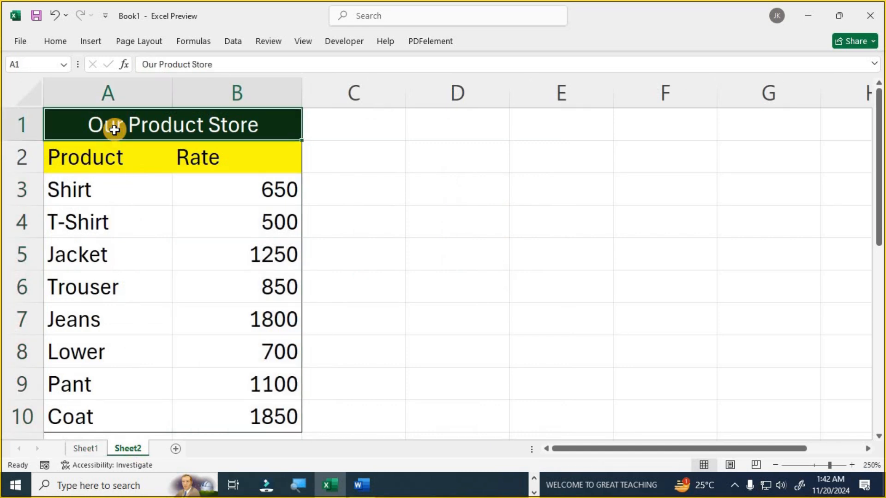
{"action": "left_click", "coordinate": [102, 192]}
{"action": "left_click", "coordinate": [123, 222]}
{"action": "left_click", "coordinate": [109, 253]}
{"action": "left_click", "coordinate": [129, 290]}
{"action": "left_click", "coordinate": [111, 332]}
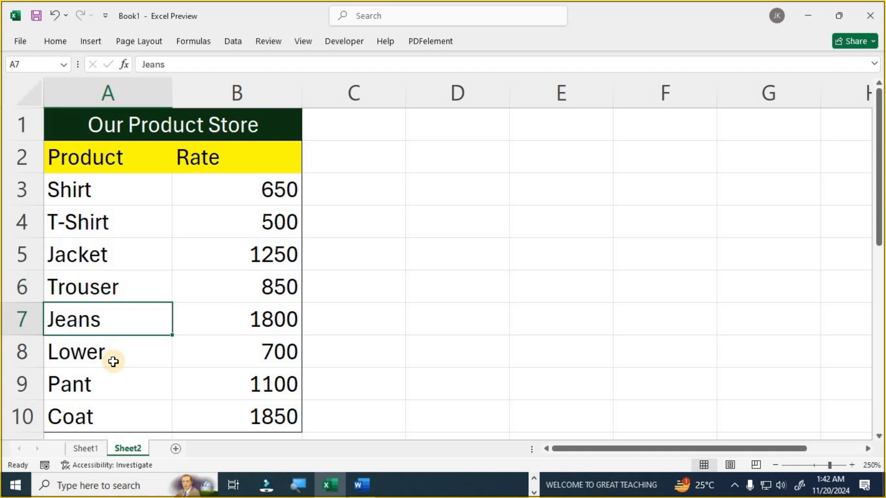
{"action": "left_click", "coordinate": [110, 365]}
{"action": "left_click", "coordinate": [91, 394]}
{"action": "left_click", "coordinate": [105, 413]}
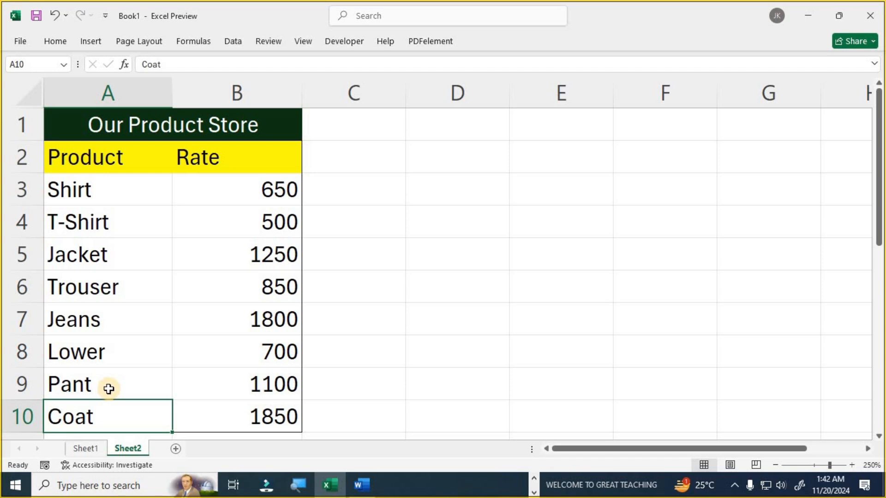
{"action": "left_click_drag", "start_coordinate": [286, 188], "coordinate": [274, 393]}
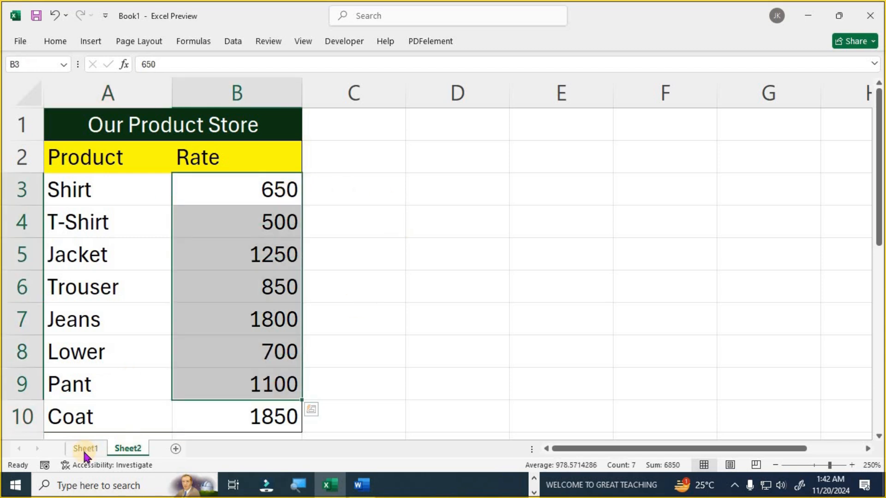
- On Sheet1, set the first item to Trouser and the fourth to Jeans, then return to Sheet2
{"action": "left_click", "coordinate": [87, 448]}
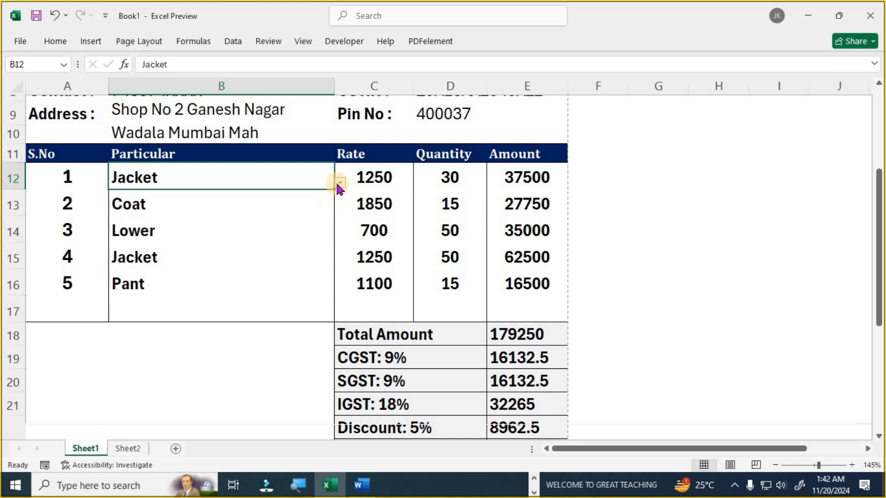
{"action": "left_click", "coordinate": [340, 182]}
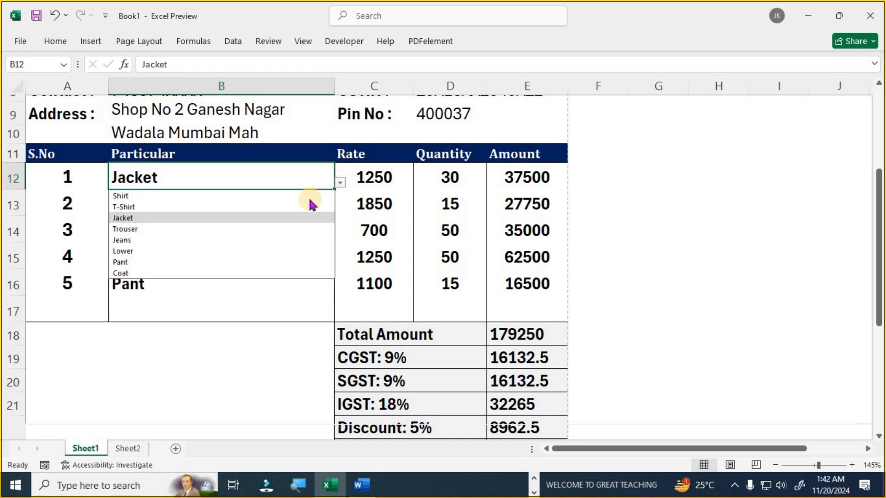
{"action": "left_click", "coordinate": [245, 229]}
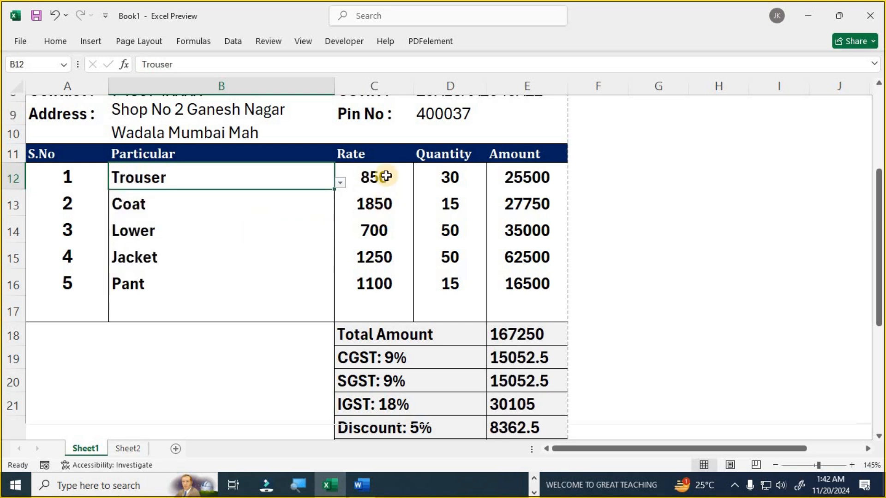
{"action": "left_click", "coordinate": [317, 264]}
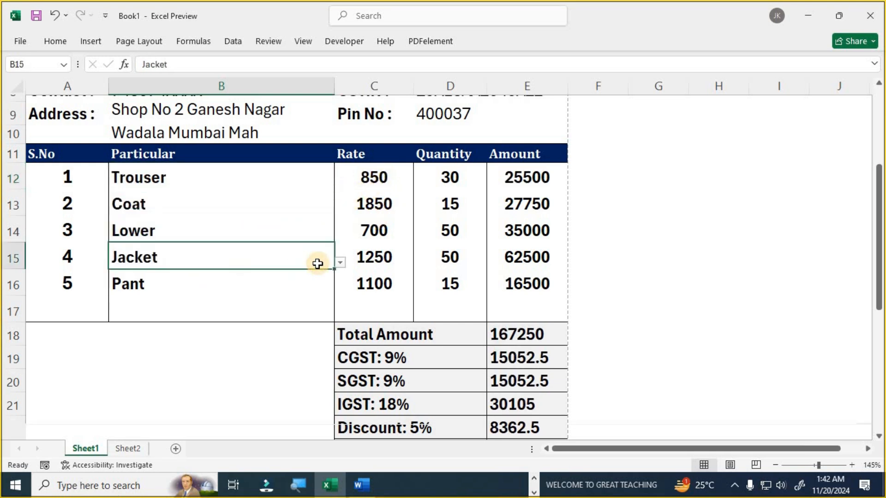
{"action": "left_click", "coordinate": [340, 263]}
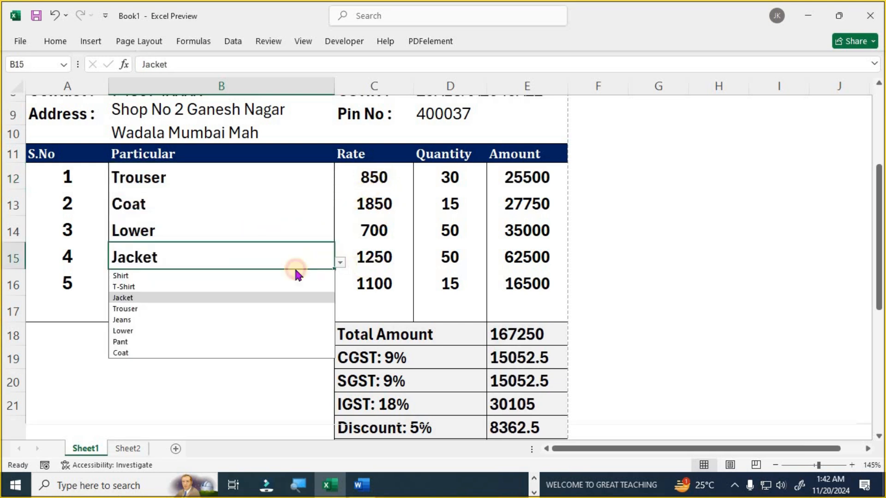
{"action": "left_click", "coordinate": [194, 314]}
{"action": "left_click", "coordinate": [128, 448]}
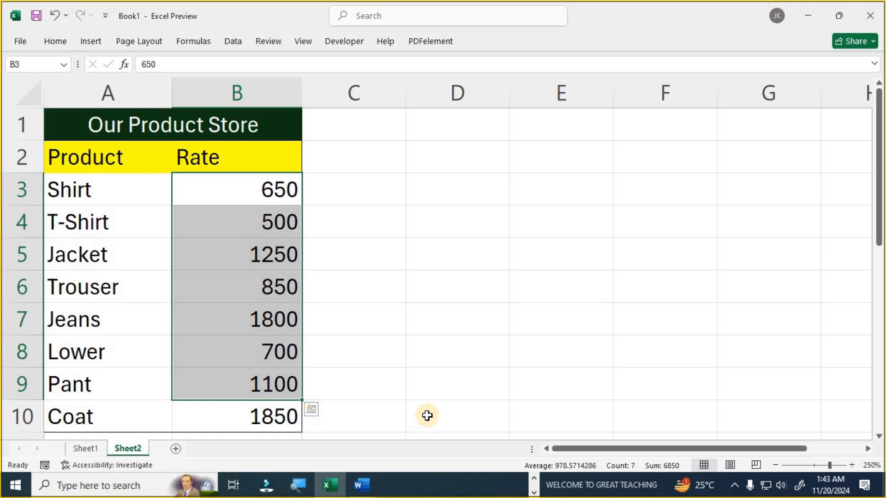
- Search 'excel' from the Start menu and create a new Blank workbook, Book4
{"action": "key", "text": "super"}
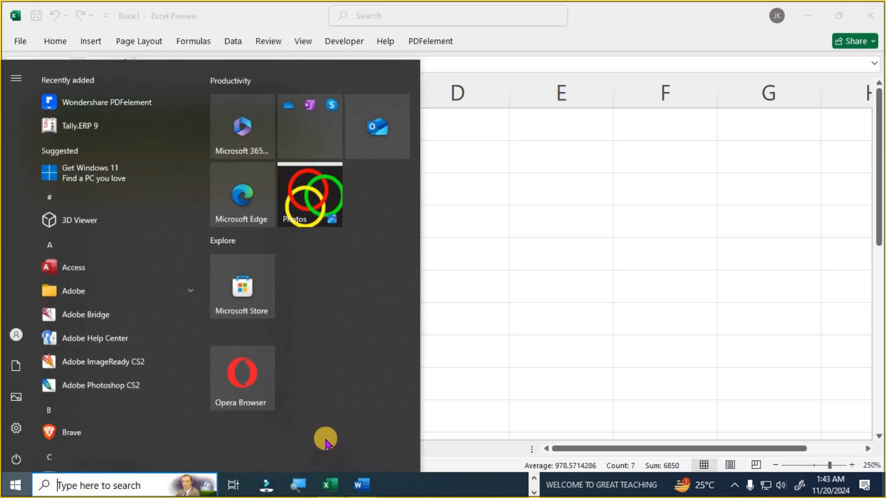
{"action": "type", "text": "excel"}
{"action": "key", "text": "Return"}
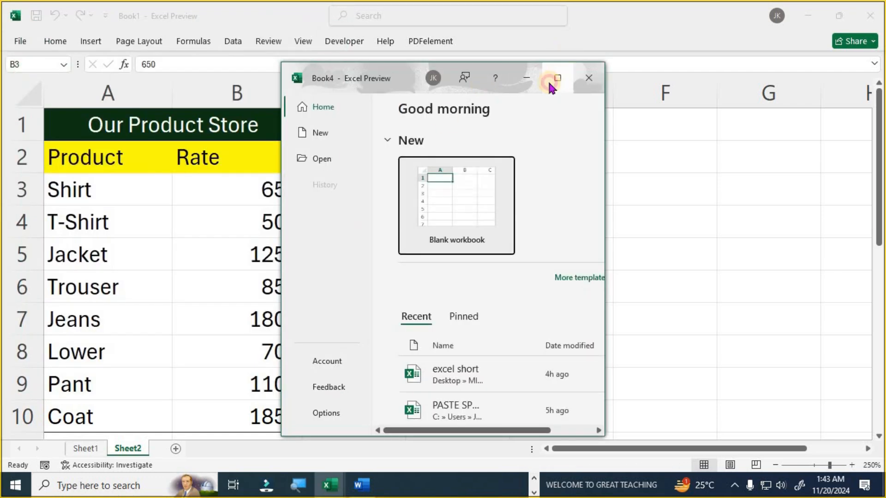
{"action": "left_click", "coordinate": [550, 85]}
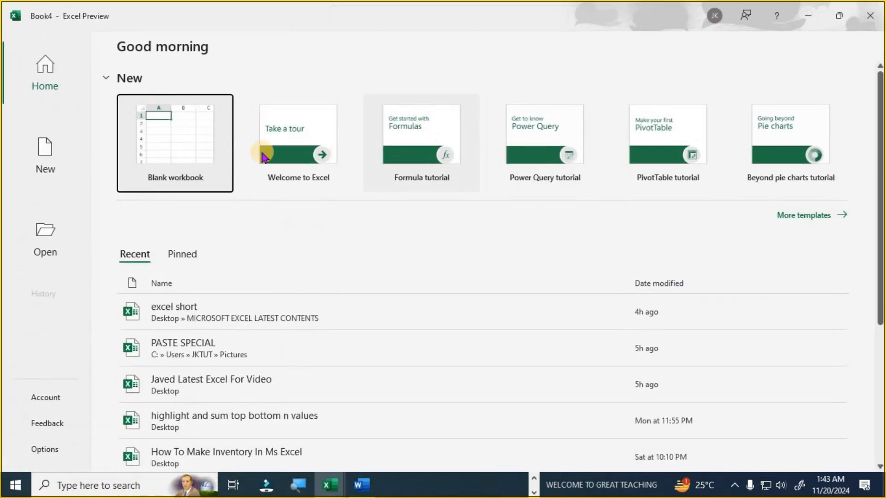
{"action": "left_click", "coordinate": [199, 148]}
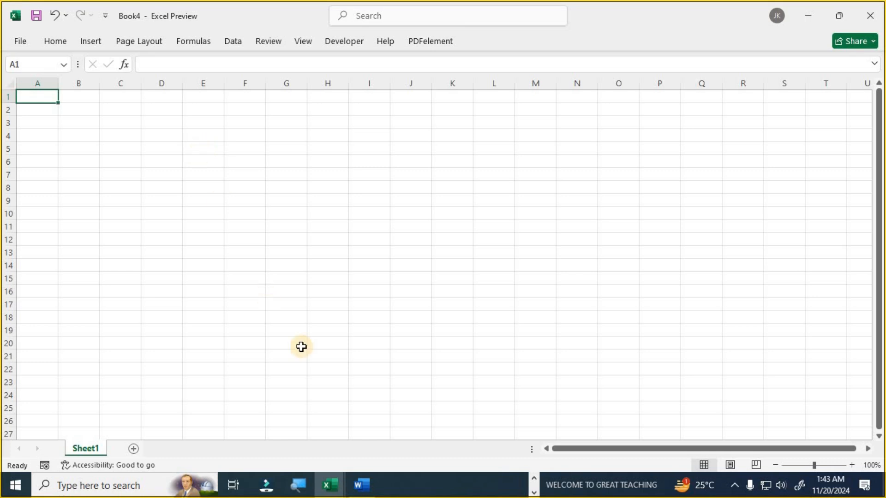
{"action": "left_click", "coordinate": [362, 485]}
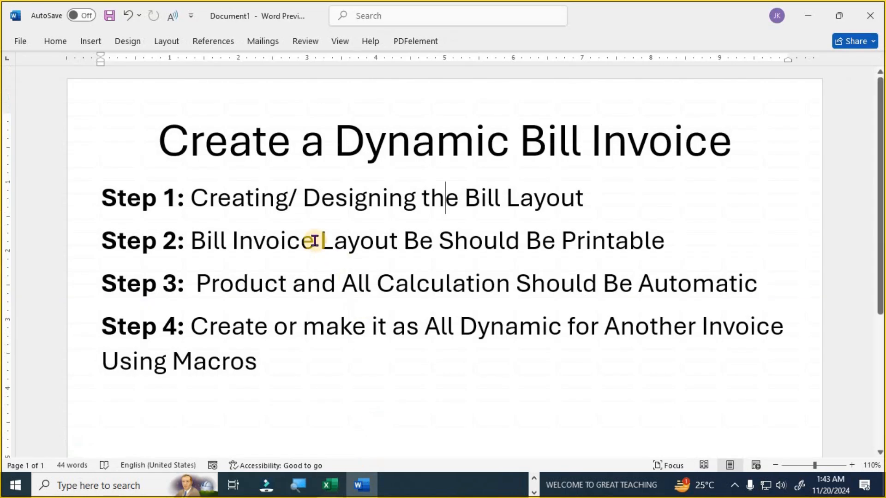
{"action": "left_click_drag", "start_coordinate": [192, 197], "coordinate": [629, 202]}
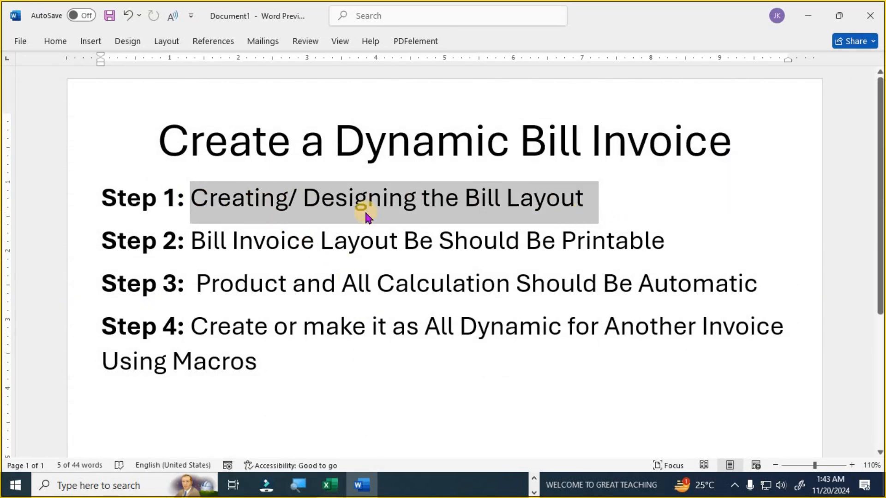
{"action": "left_click_drag", "start_coordinate": [714, 247], "coordinate": [165, 240]}
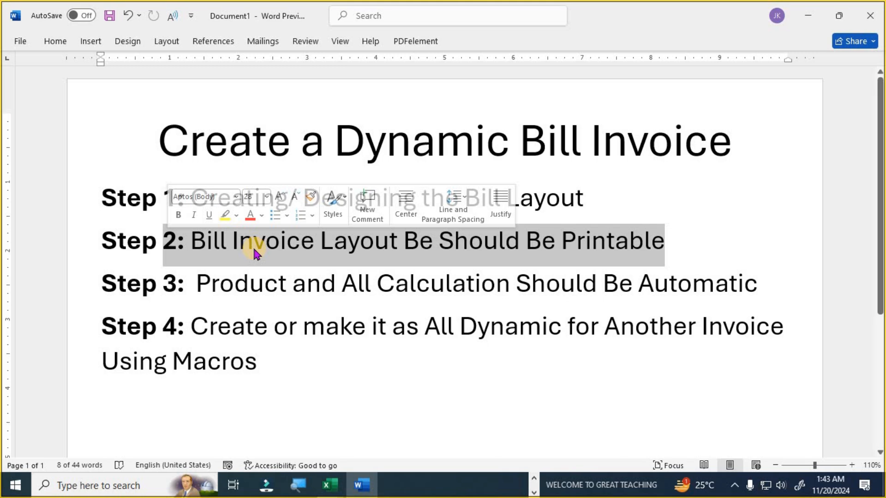
- Give cells A1:E3 a green standard fill and widen column B for the company name
{"action": "key", "text": "alt+Tab"}
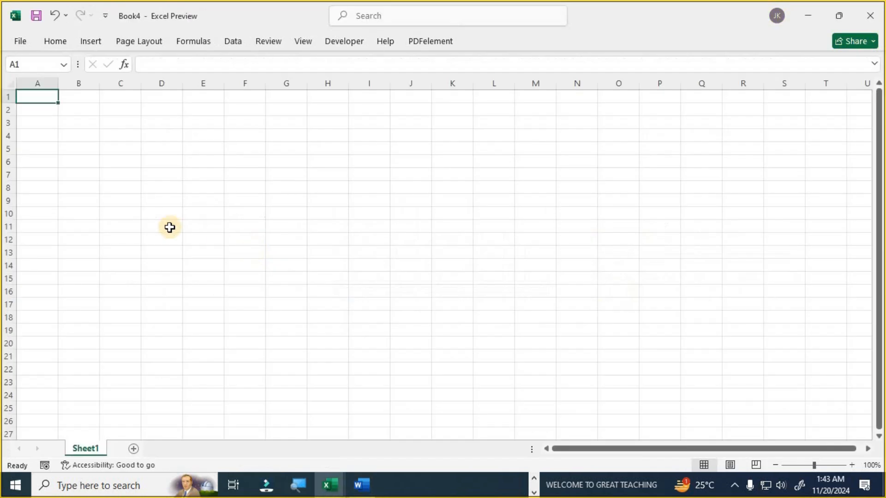
{"action": "left_click_drag", "start_coordinate": [30, 95], "coordinate": [206, 97]}
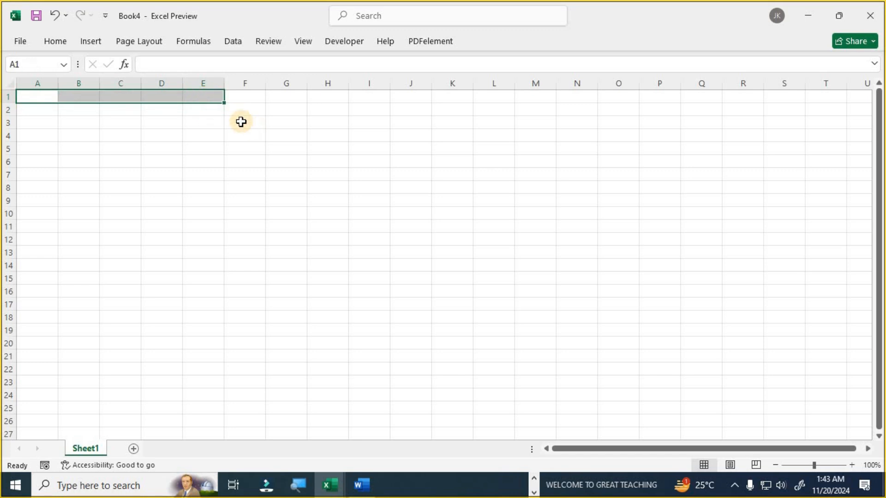
{"action": "scroll", "coordinate": [158, 109], "scroll_direction": "up", "scroll_amount": 5}
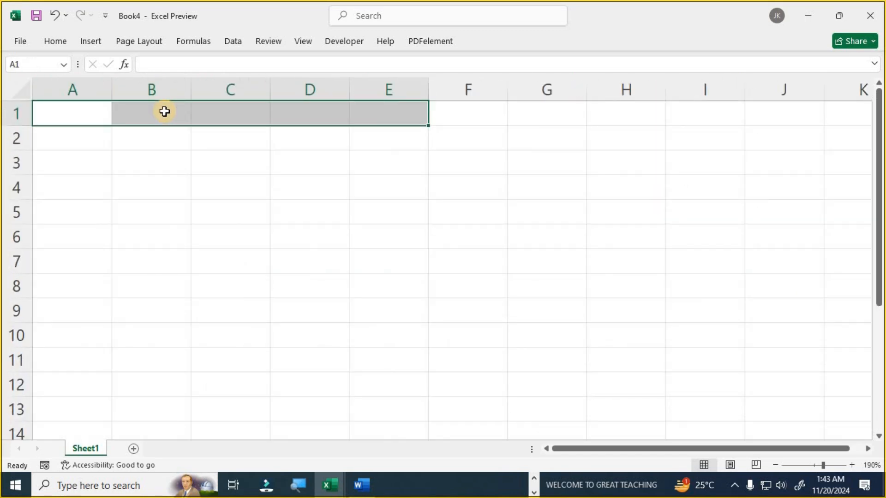
{"action": "scroll", "coordinate": [164, 111], "scroll_direction": "up", "scroll_amount": 4}
{"action": "scroll", "coordinate": [165, 111], "scroll_direction": "up", "scroll_amount": 1}
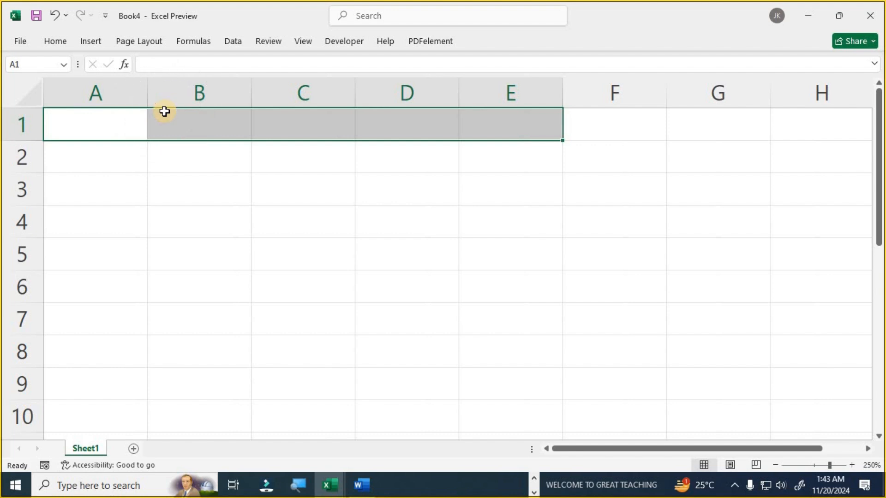
{"action": "left_click_drag", "start_coordinate": [105, 119], "coordinate": [480, 192]}
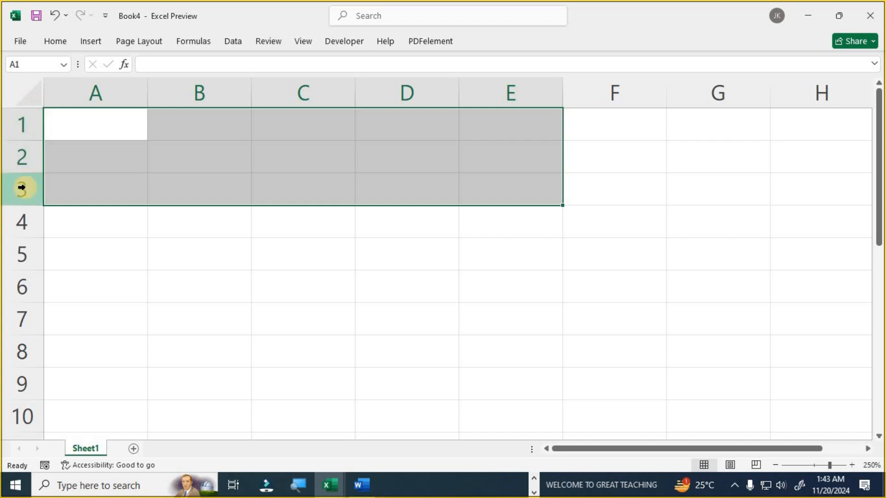
{"action": "left_click", "coordinate": [62, 41]}
{"action": "left_click", "coordinate": [189, 87]}
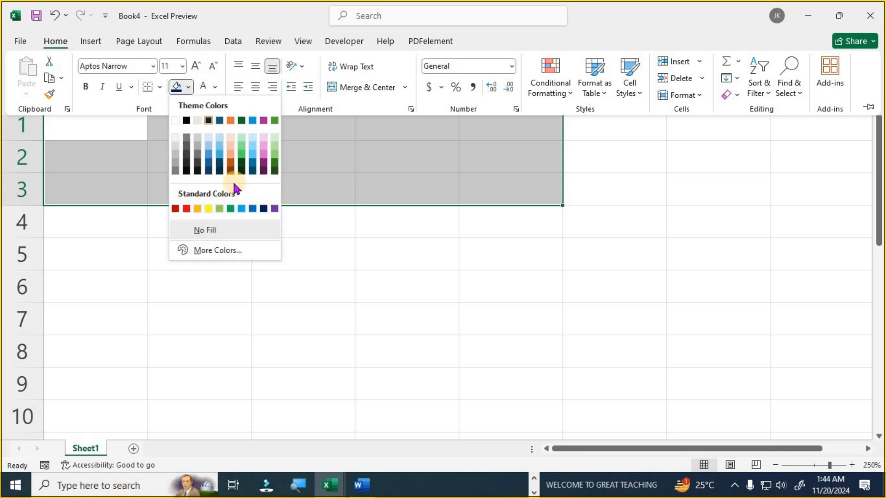
{"action": "left_click", "coordinate": [231, 209]}
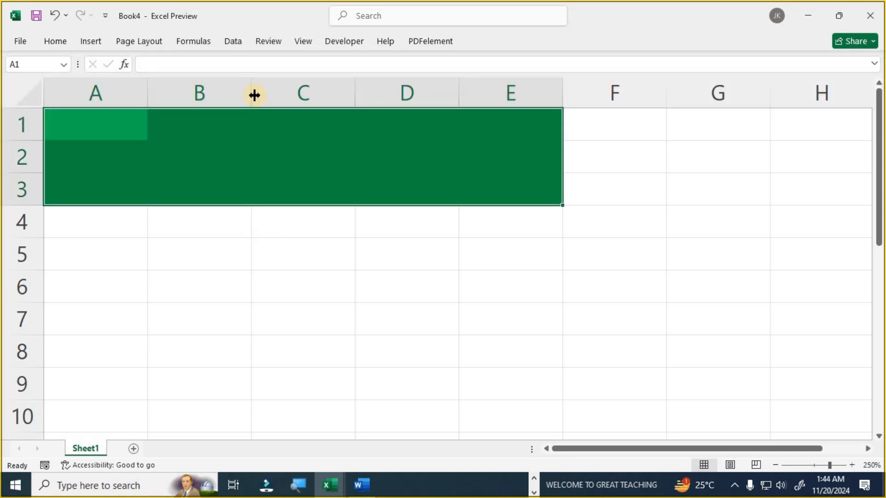
{"action": "left_click_drag", "start_coordinate": [254, 95], "coordinate": [368, 103]}
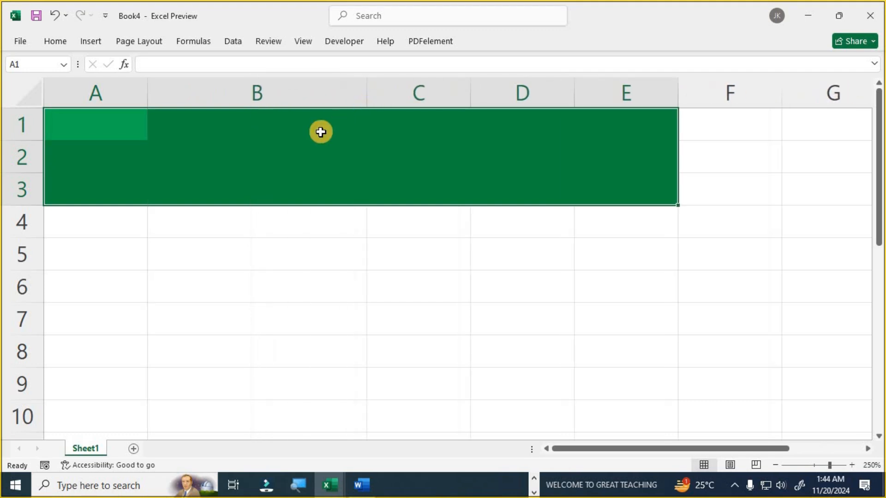
{"action": "left_click", "coordinate": [251, 133]}
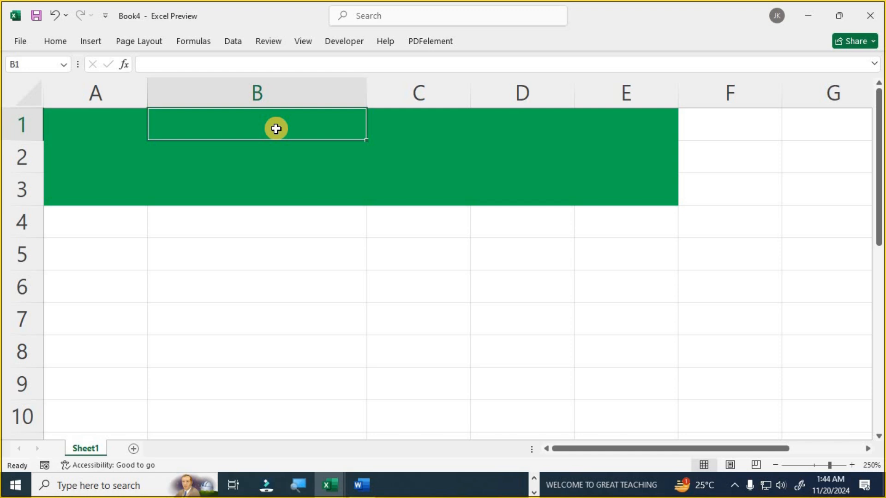
- Enter 'Kamble Garments Pvt Ltd' in B1 and the shop's two-line street address in B2:B3
{"action": "type", "text": "Kamble Garments"}
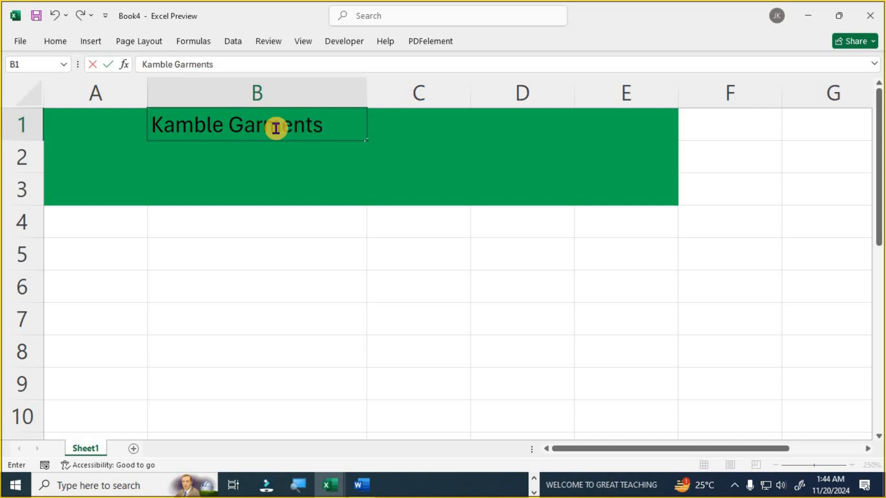
{"action": "type", "text": " Pvt Ltd"}
{"action": "key", "text": "Return"}
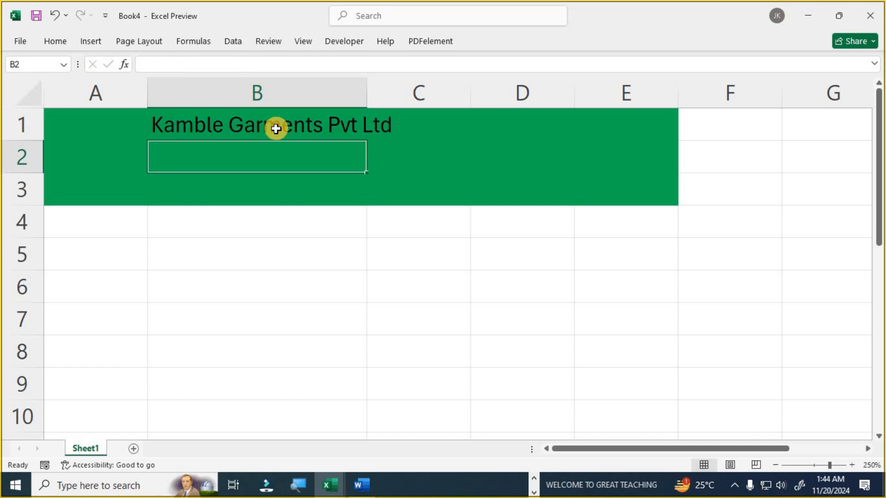
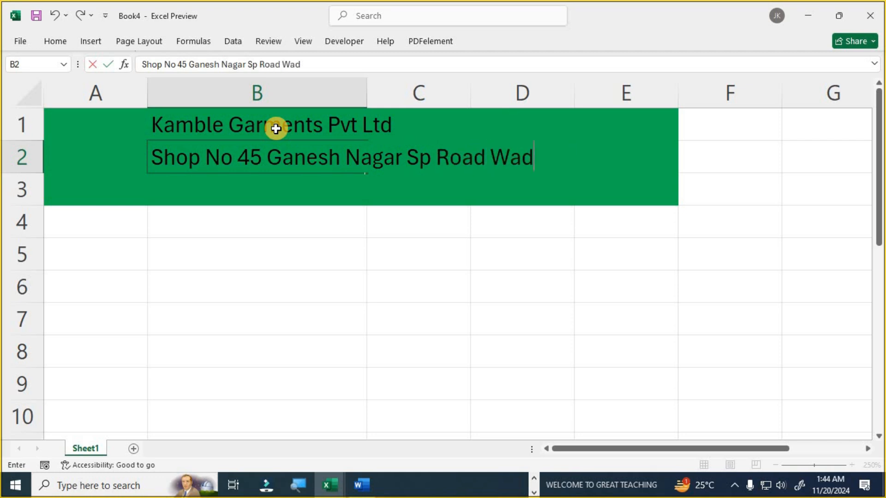
{"action": "key", "text": "Return"}
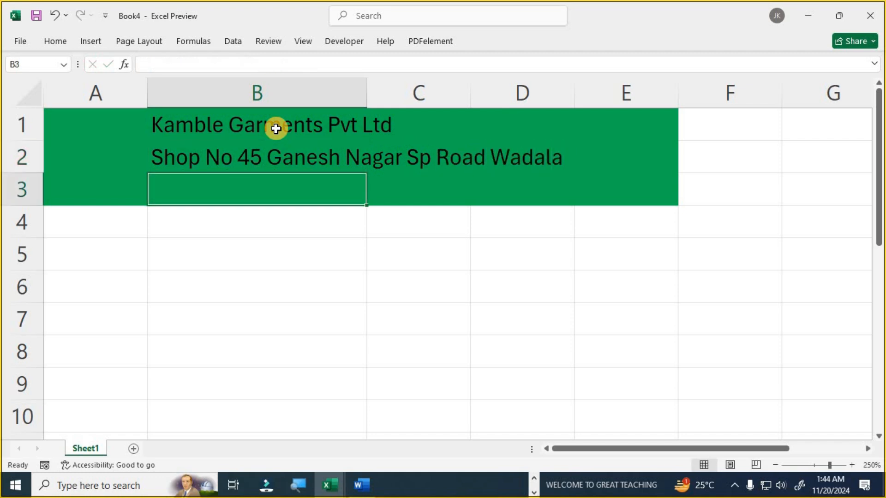
{"action": "type", "text": "Mumbai Maha"}
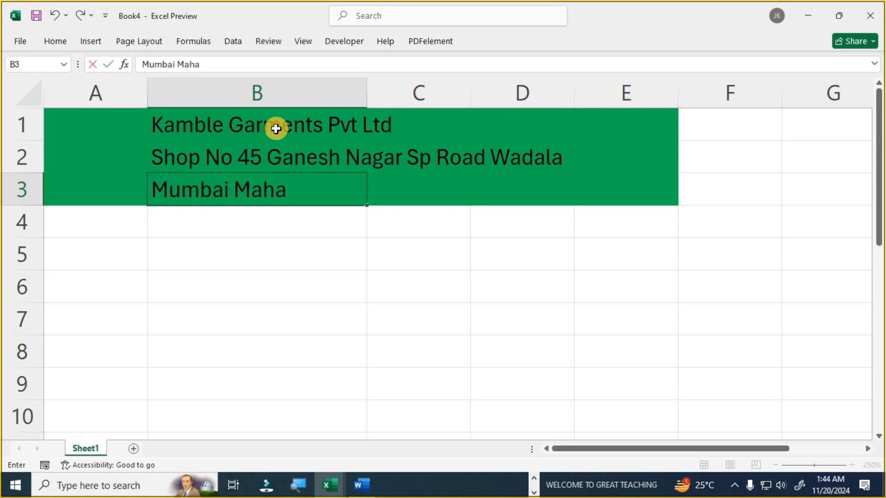
{"action": "type", "text": " 400037"}
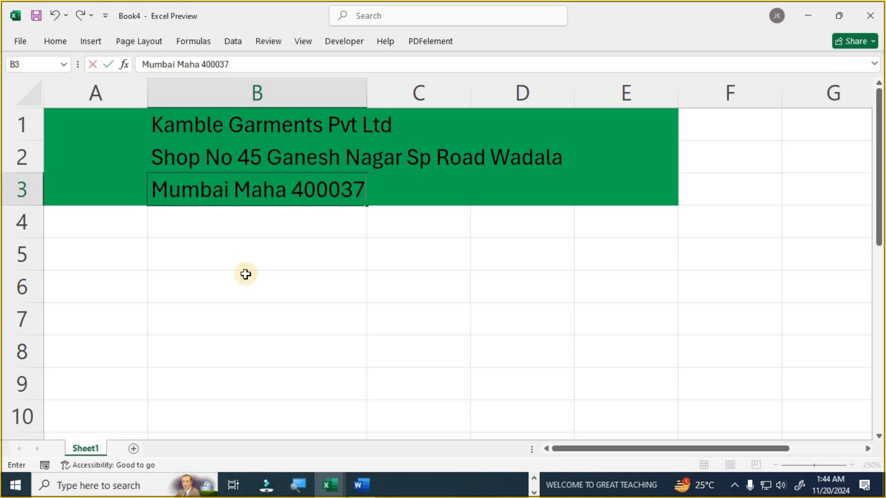
{"action": "left_click", "coordinate": [243, 276]}
{"action": "left_click", "coordinate": [259, 136]}
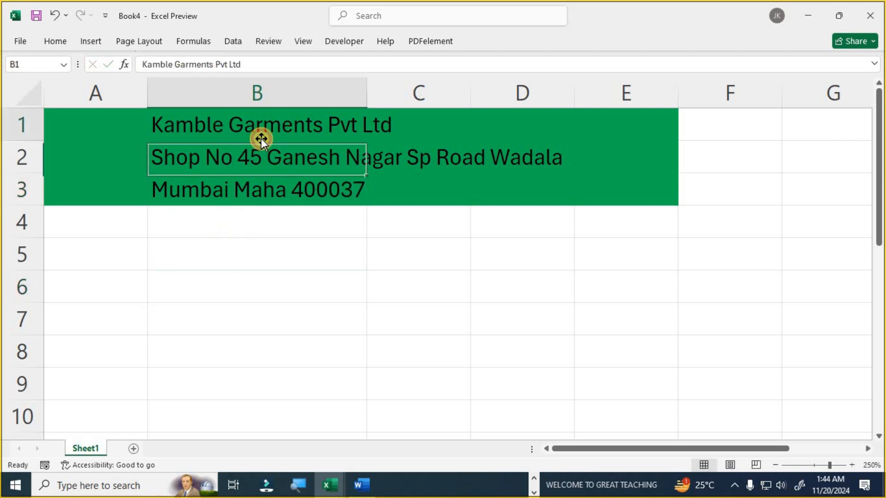
- Keep the ribbon permanently expanded by unchecking Collapse the Ribbon
{"action": "left_click", "coordinate": [55, 41]}
{"action": "right_click", "coordinate": [117, 105]}
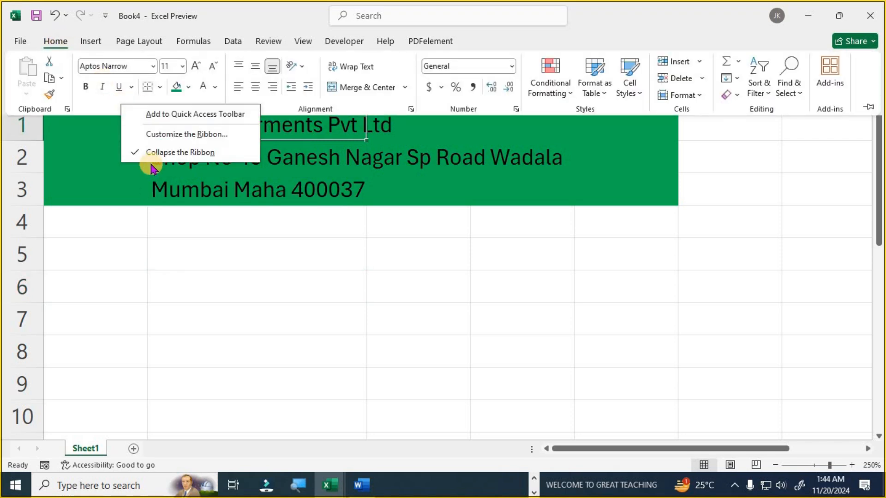
{"action": "left_click", "coordinate": [155, 152]}
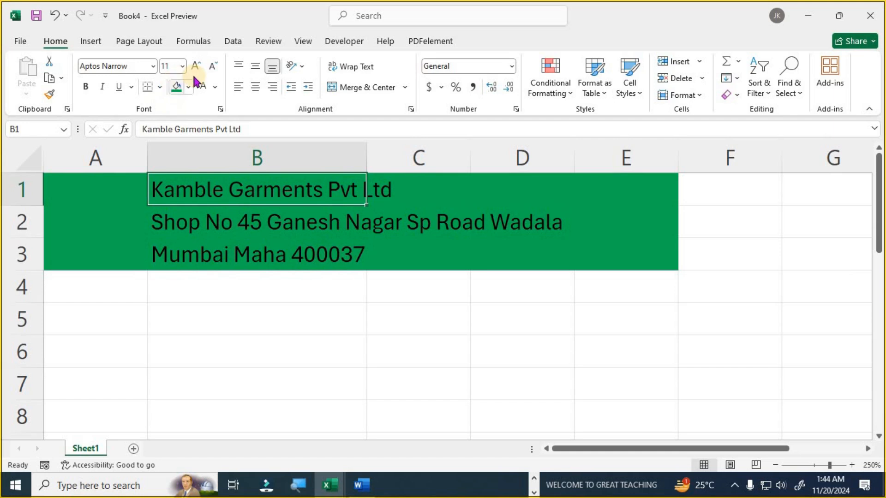
- Format the company name in B1 as 18-point white Aptos Display
{"action": "left_click", "coordinate": [182, 66]}
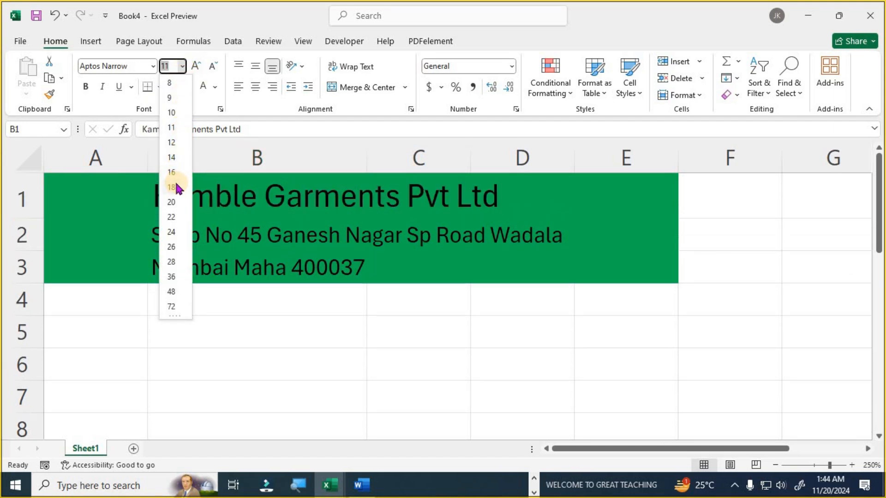
{"action": "left_click", "coordinate": [175, 183]}
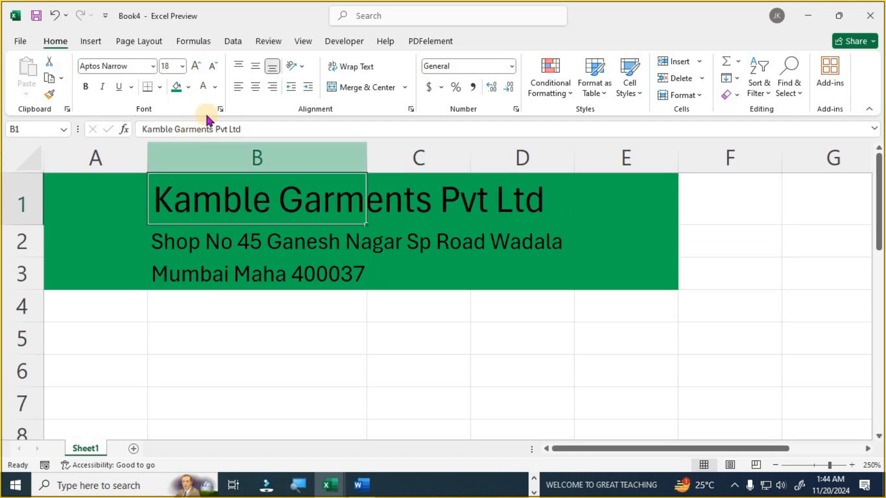
{"action": "left_click", "coordinate": [215, 87]}
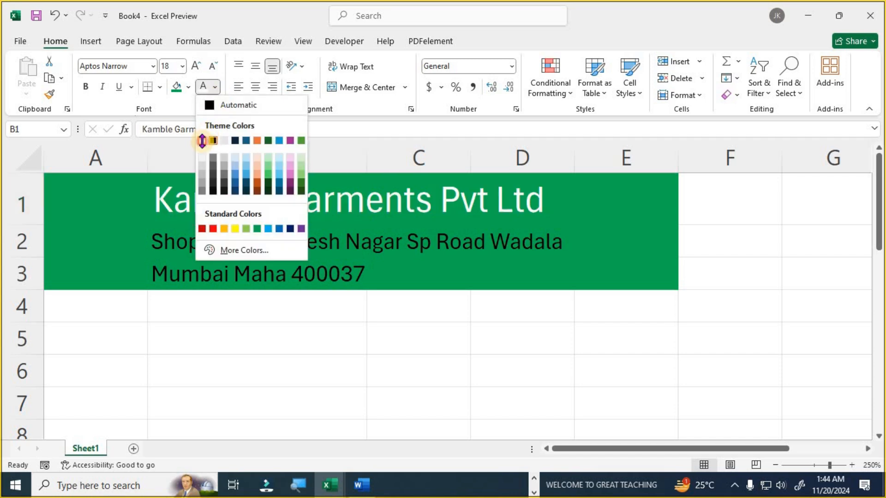
{"action": "left_click", "coordinate": [207, 142]}
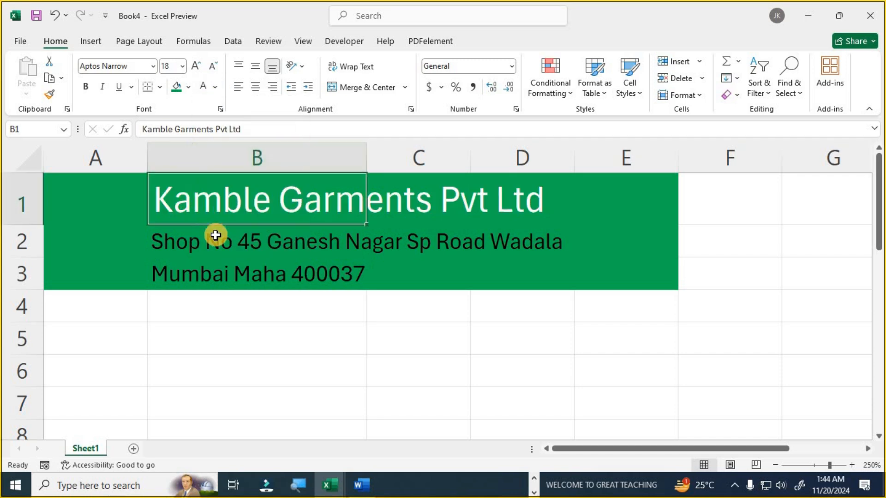
{"action": "left_click", "coordinate": [152, 66]}
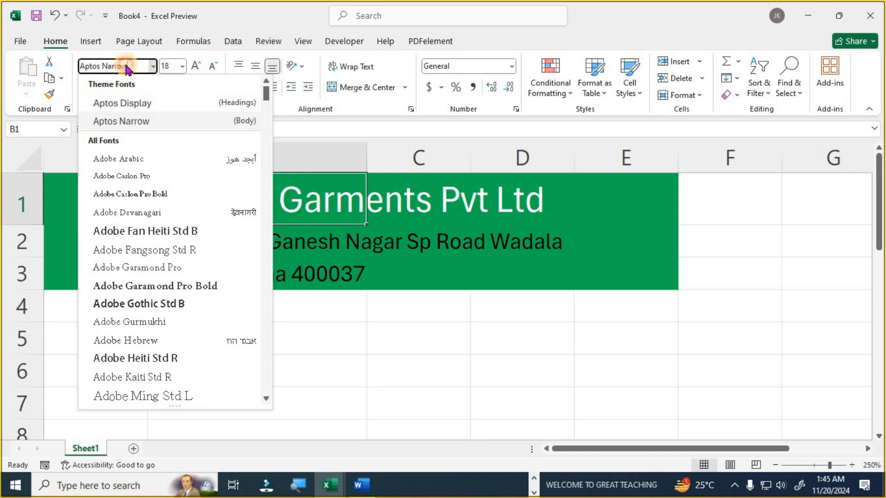
{"action": "left_click", "coordinate": [129, 107]}
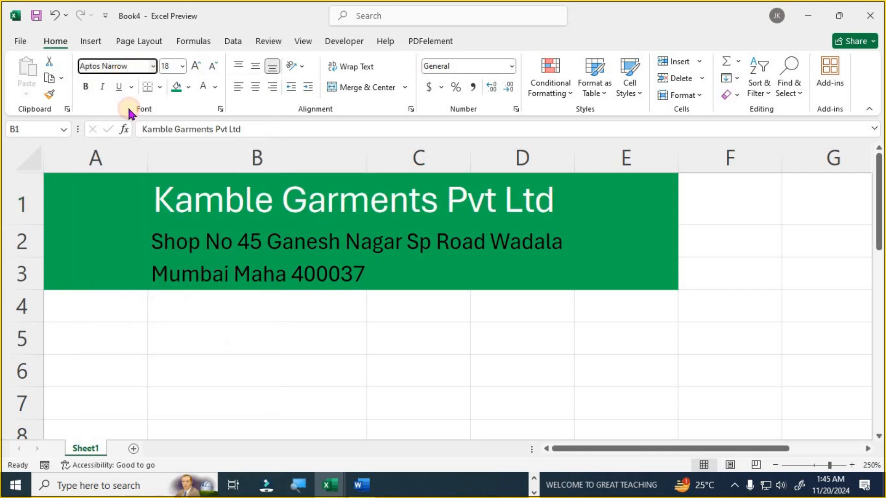
- Make the address lines in B2:B3 yellow
{"action": "left_click", "coordinate": [232, 271]}
{"action": "left_click_drag", "start_coordinate": [195, 237], "coordinate": [206, 263]}
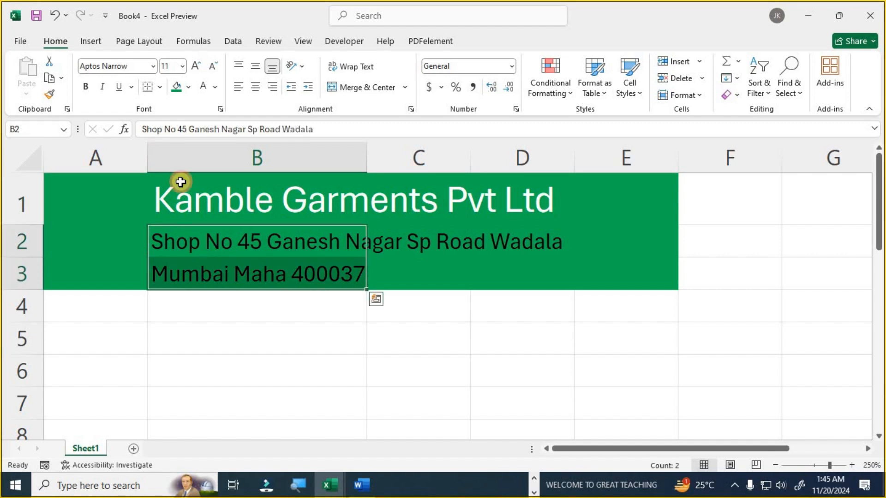
{"action": "left_click", "coordinate": [215, 87]}
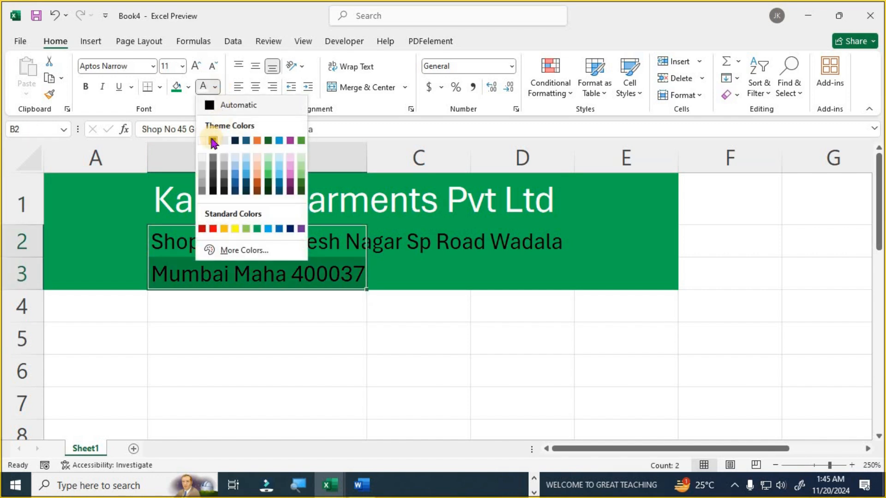
{"action": "left_click", "coordinate": [234, 228]}
{"action": "left_click", "coordinate": [247, 334]}
{"action": "left_click_drag", "start_coordinate": [91, 304], "coordinate": [608, 310]}
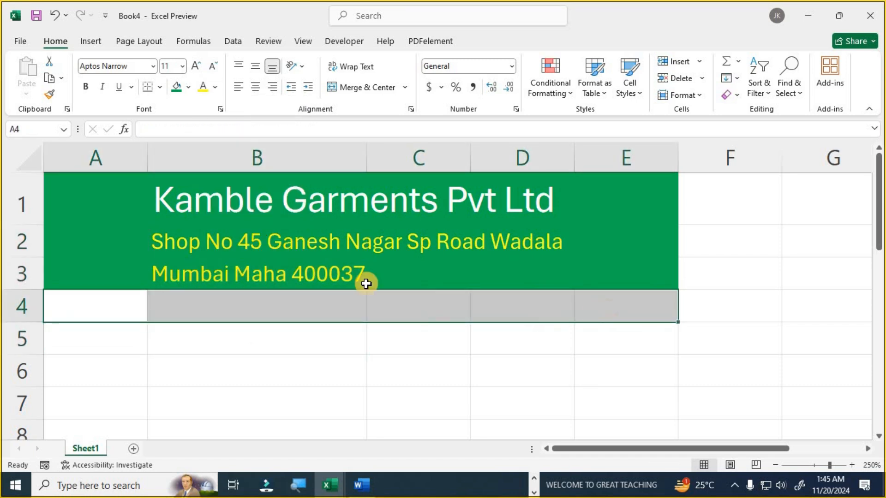
- Give row 4 (A4:E4) a dark blue fill with white text
{"action": "left_click", "coordinate": [189, 86]}
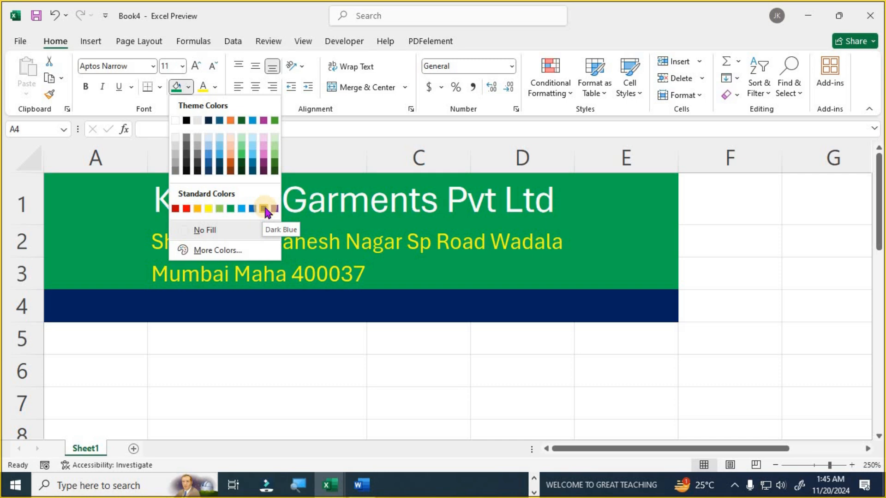
{"action": "left_click", "coordinate": [264, 210]}
{"action": "left_click", "coordinate": [216, 86]}
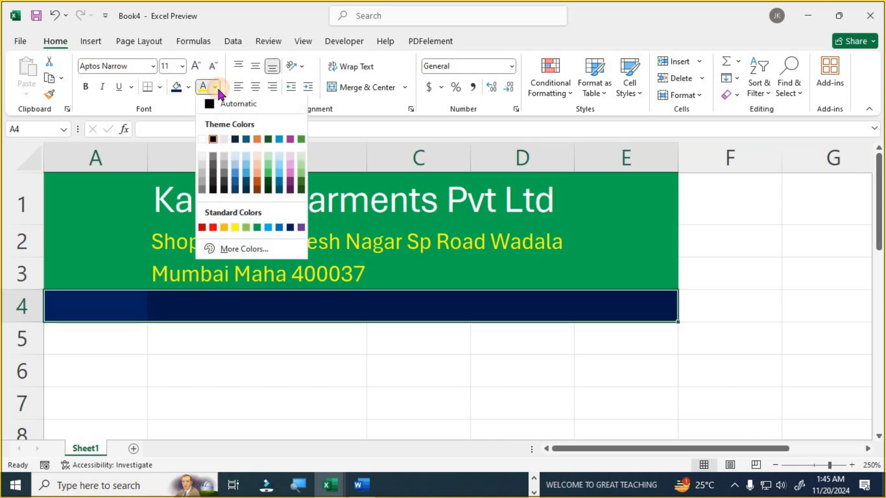
{"action": "left_click", "coordinate": [203, 141]}
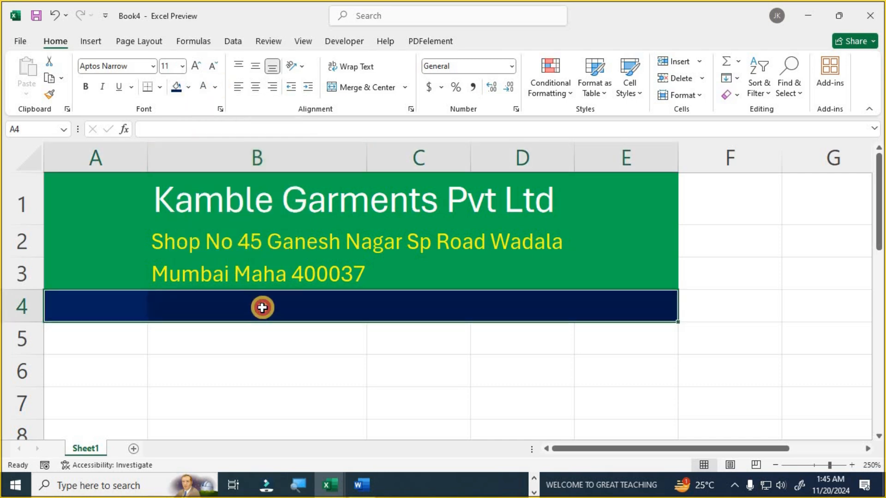
- Enter 'Tax Invoice' in B4, right-aligned and enlarged to 16 point
{"action": "left_click", "coordinate": [271, 302]}
{"action": "type", "text": "Ta"}
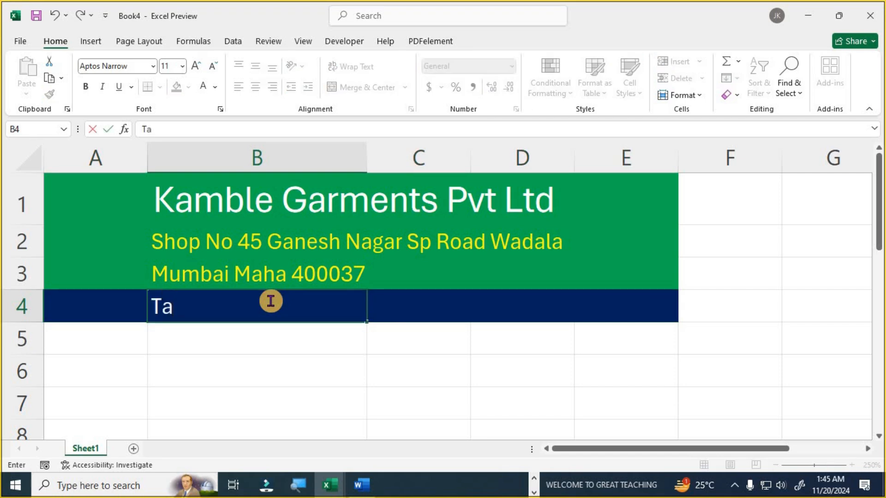
{"action": "type", "text": "x Invoice"}
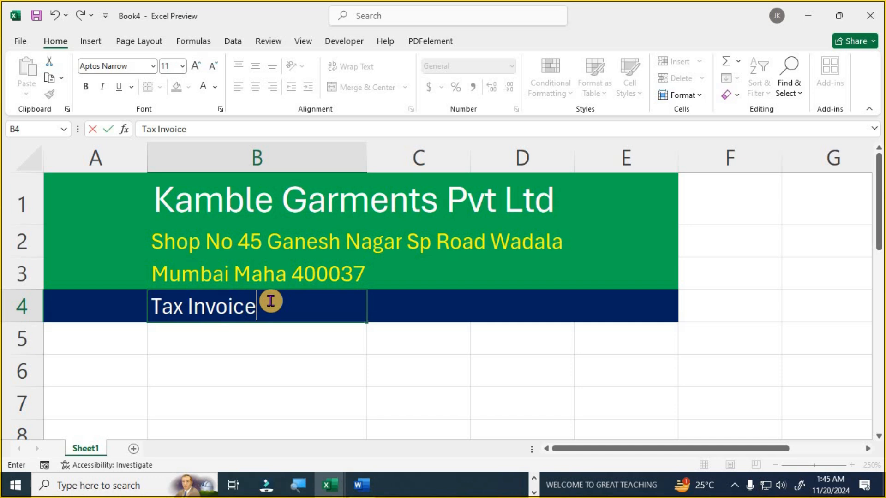
{"action": "left_click", "coordinate": [254, 388]}
{"action": "left_click", "coordinate": [253, 312]}
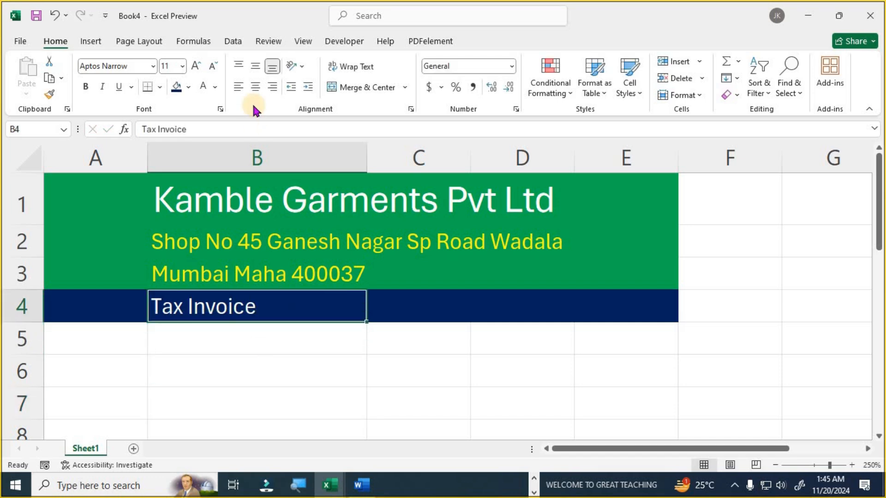
{"action": "left_click", "coordinate": [273, 87]}
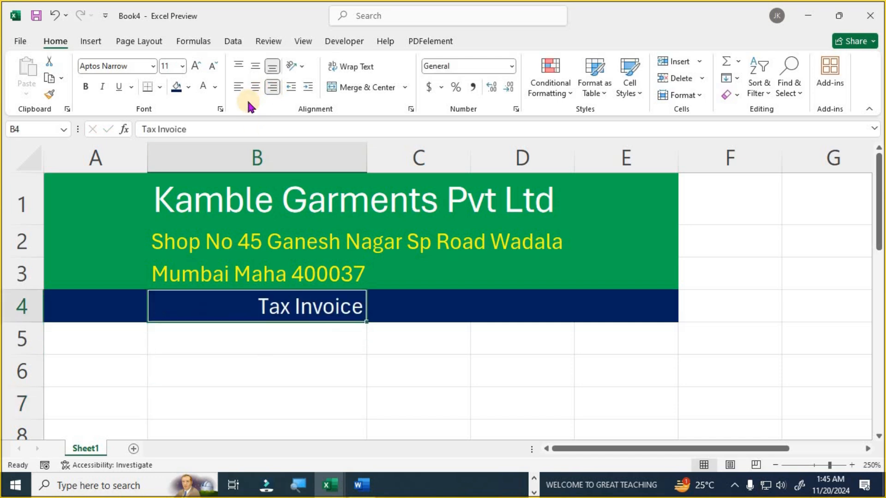
{"action": "left_click", "coordinate": [196, 69]}
{"action": "left_click", "coordinate": [196, 69]}
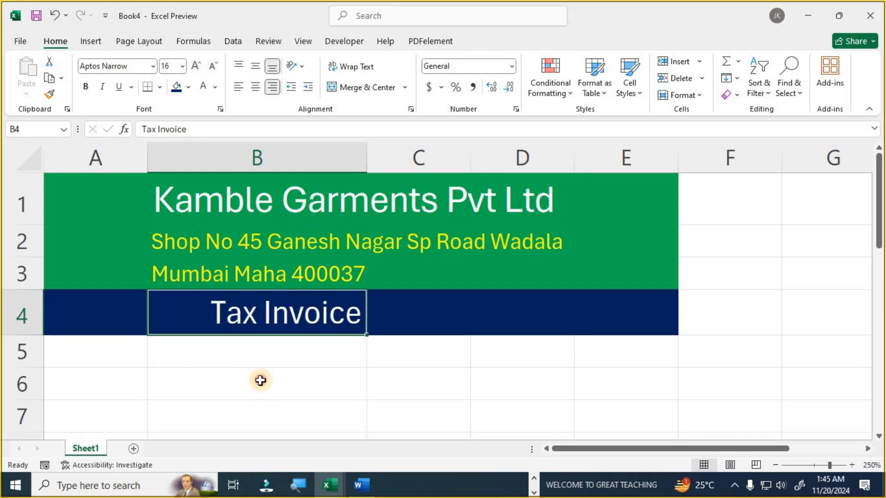
{"action": "left_click", "coordinate": [244, 376]}
- Enter the labels Bill No, Name:, Contact : and Address: down A5:A8
{"action": "scroll", "coordinate": [248, 326], "scroll_direction": "down", "scroll_amount": 2}
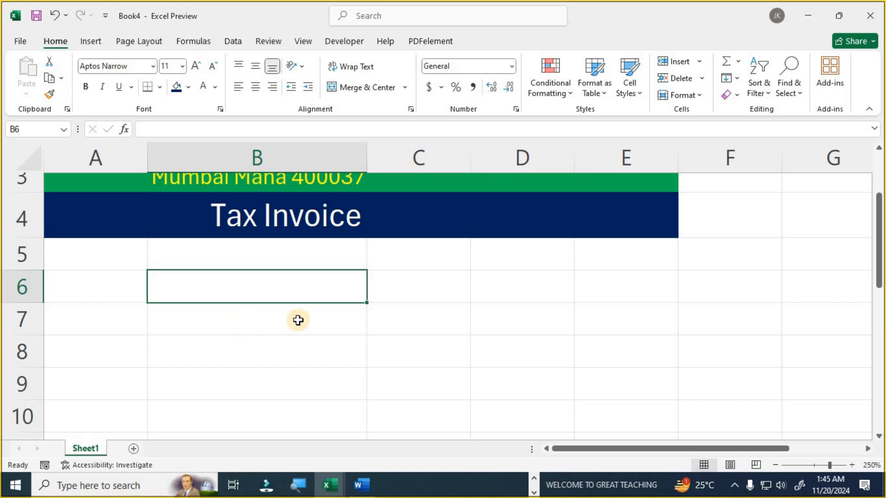
{"action": "left_click", "coordinate": [98, 249]}
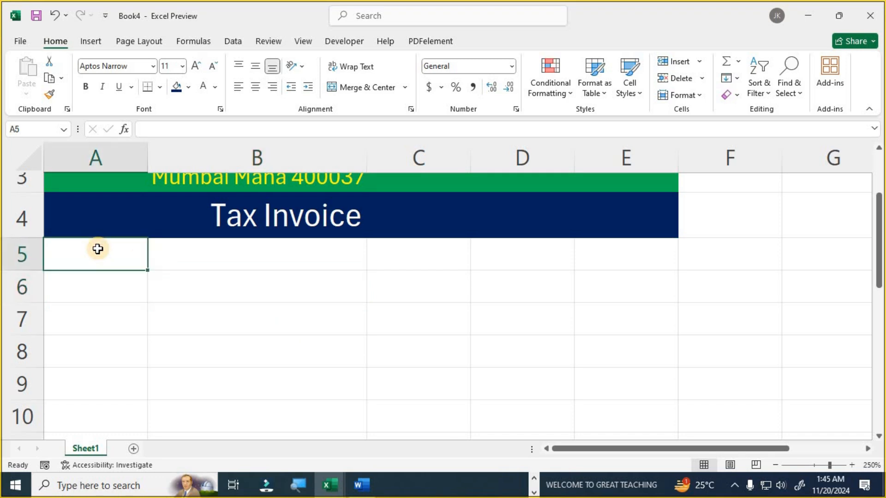
{"action": "type", "text": "Bill No"}
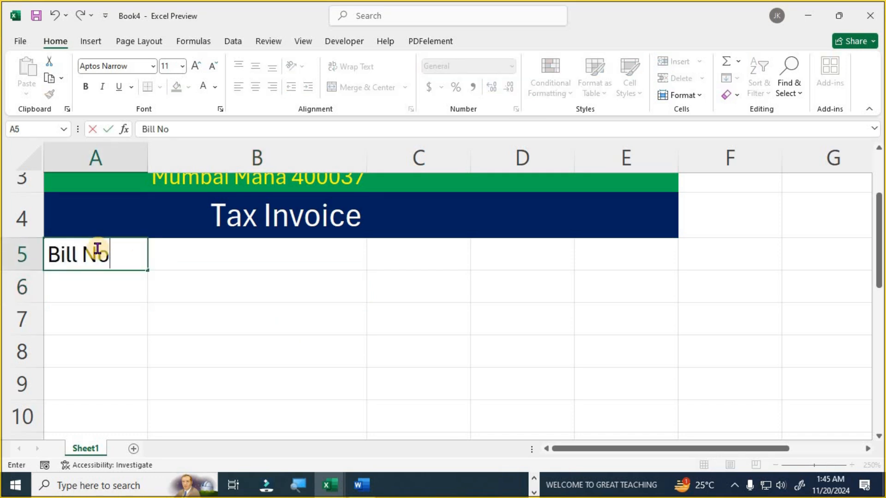
{"action": "key", "text": "Return"}
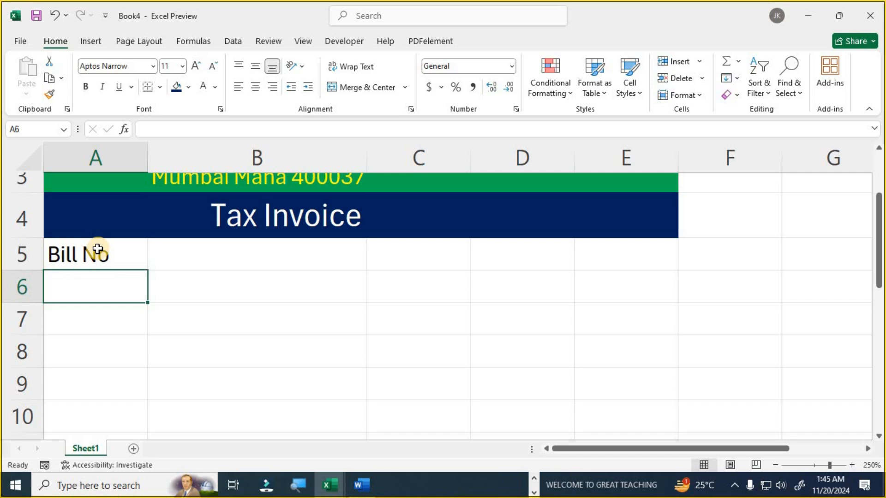
{"action": "type", "text": "Name:"}
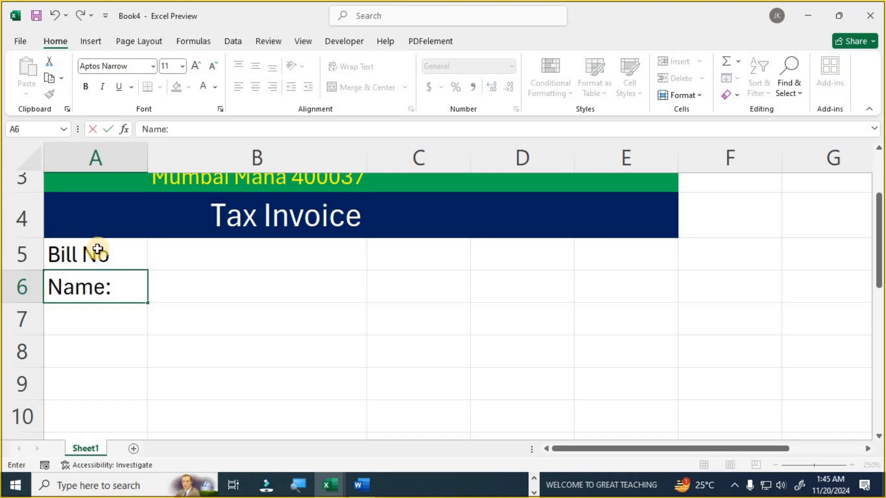
{"action": "key", "text": "Return"}
{"action": "type", "text": "Cob"}
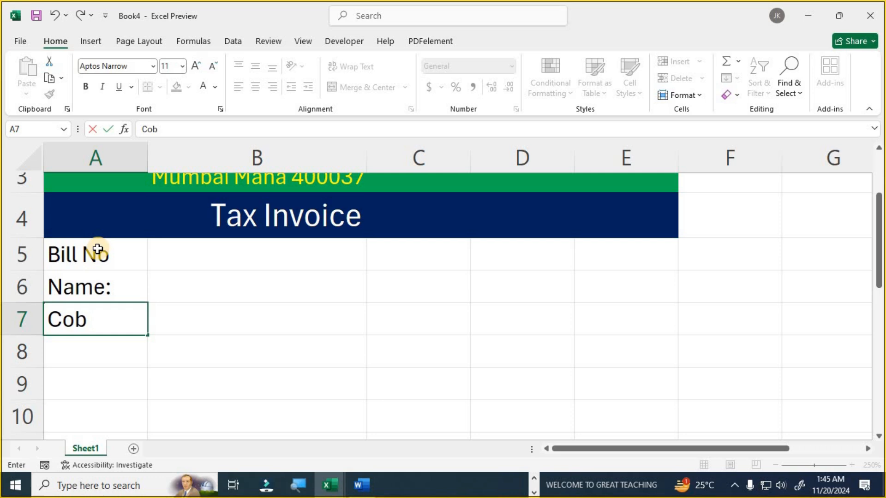
{"action": "key", "text": "BackSpace"}
{"action": "type", "text": "ntact :"}
{"action": "key", "text": "Return"}
{"action": "type", "text": "Address:"}
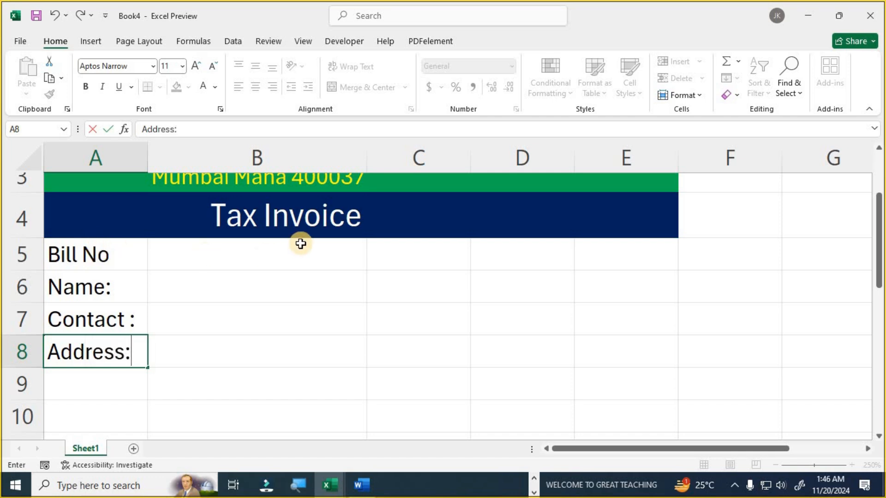
{"action": "left_click", "coordinate": [391, 260]}
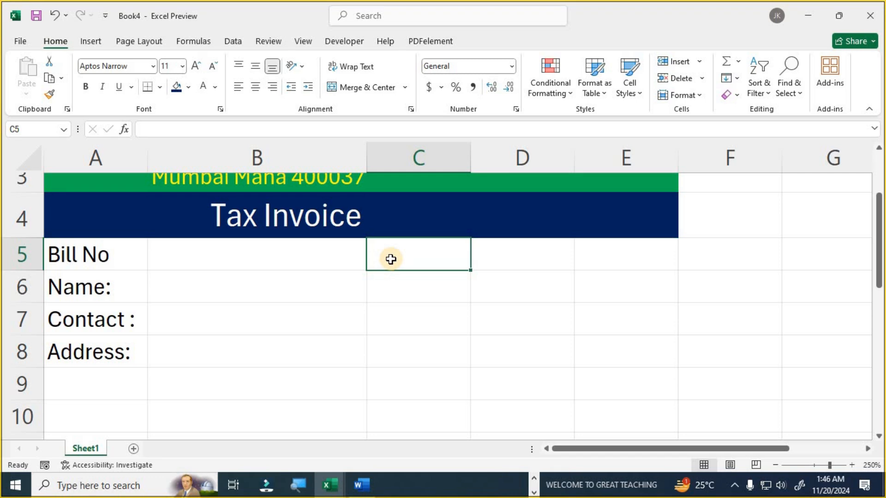
- Enter the labels Date, State, GSTIn and Pin Code down C5:C8
{"action": "type", "text": "Date"}
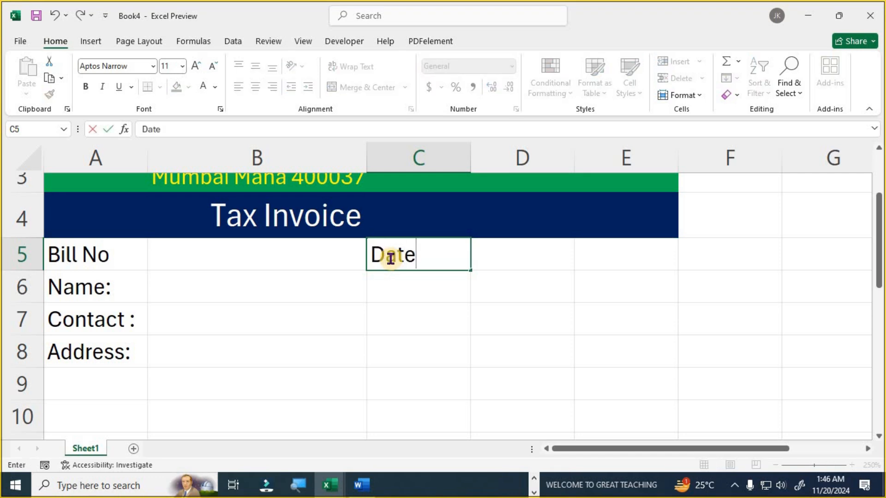
{"action": "key", "text": "Return"}
{"action": "type", "text": "State"}
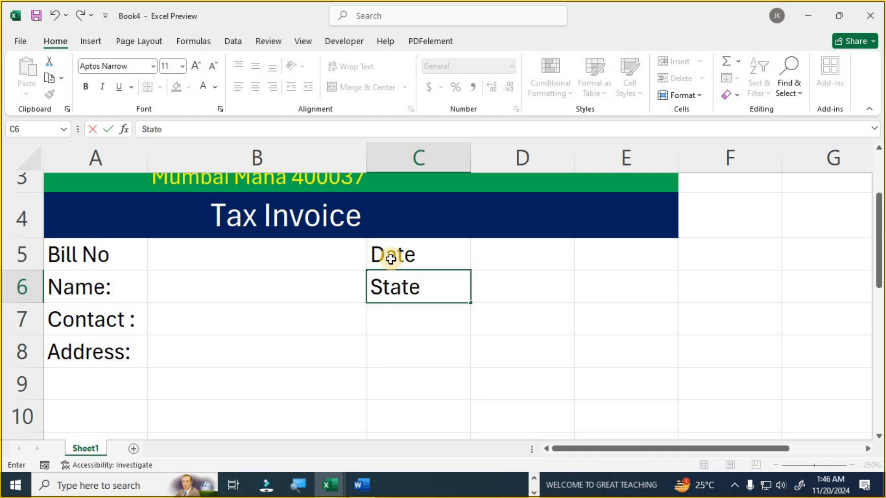
{"action": "key", "text": "Return"}
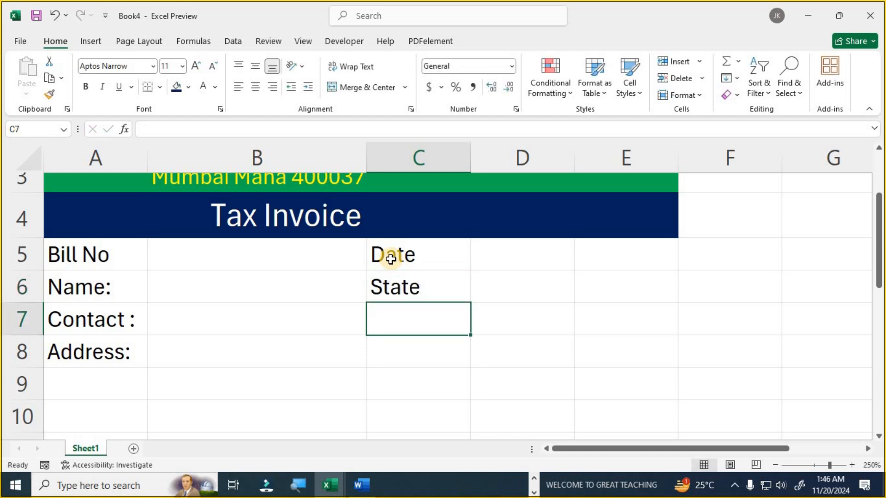
{"action": "type", "text": "GSTIn"}
{"action": "key", "text": "Return"}
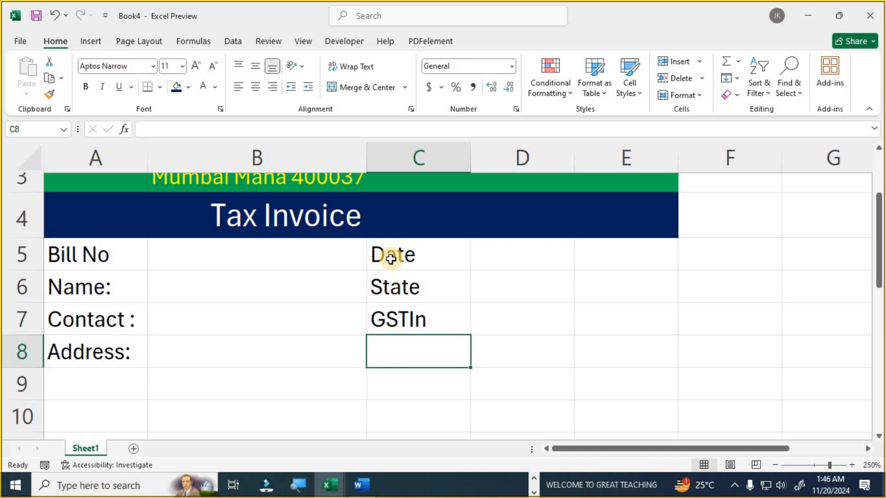
{"action": "type", "text": "Pin Code"}
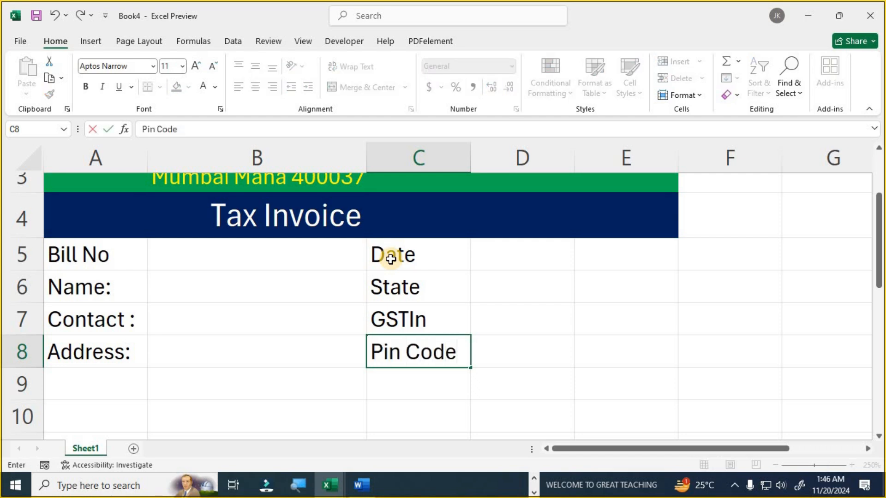
{"action": "key", "text": "Return"}
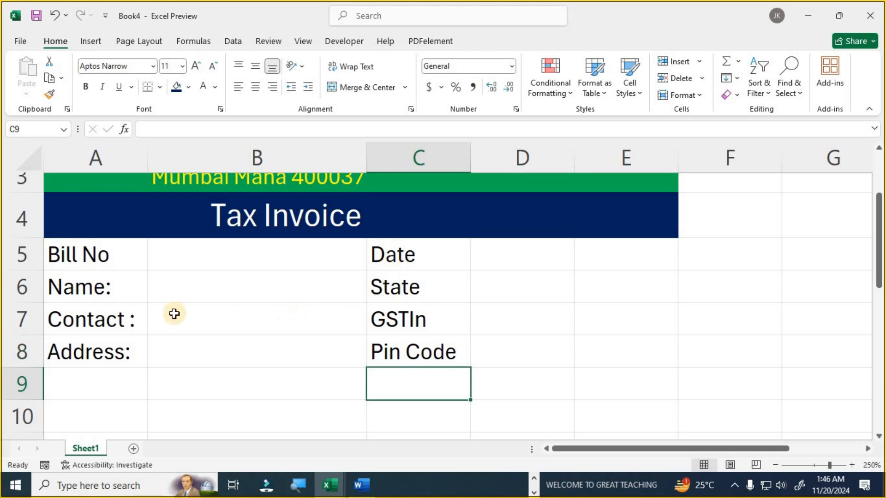
- Apply an Outside Borders frame to the customer block A5:E8
{"action": "left_click_drag", "start_coordinate": [69, 244], "coordinate": [605, 342]}
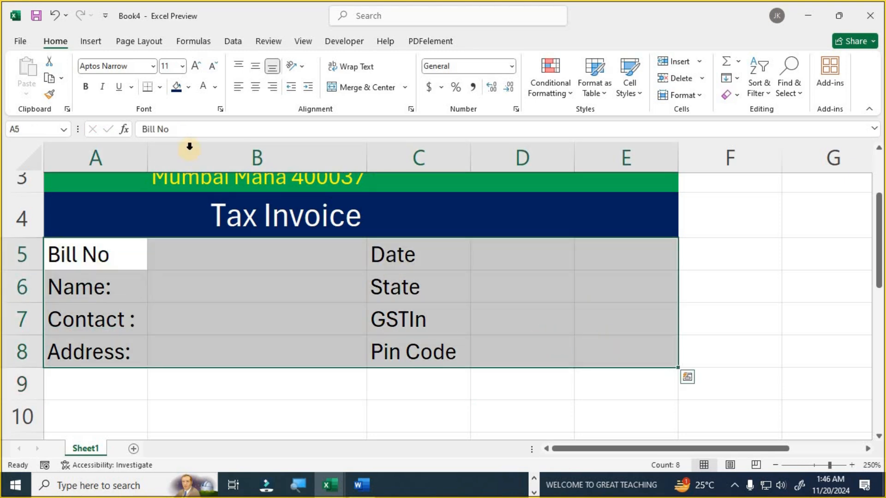
{"action": "left_click", "coordinate": [159, 87]}
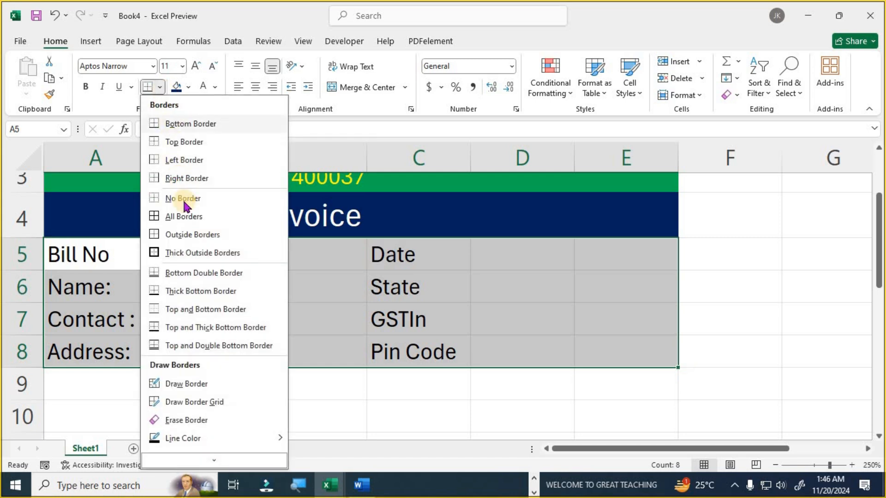
{"action": "left_click", "coordinate": [192, 235]}
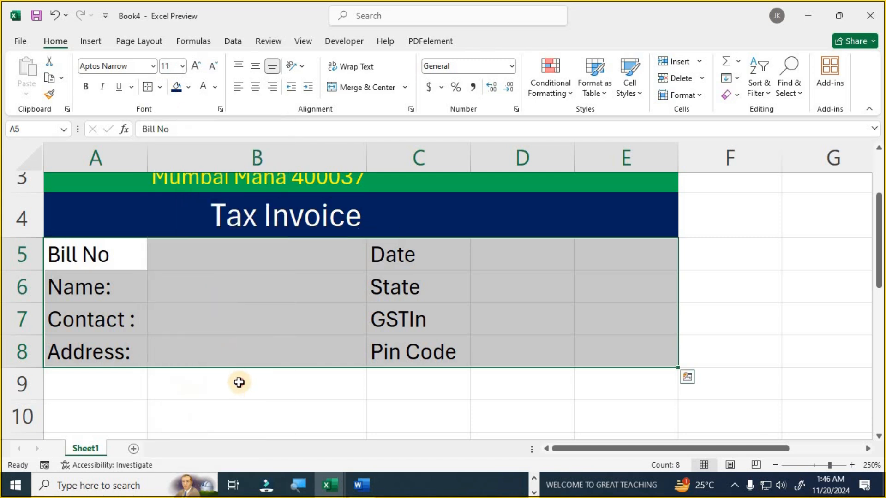
{"action": "left_click", "coordinate": [237, 380]}
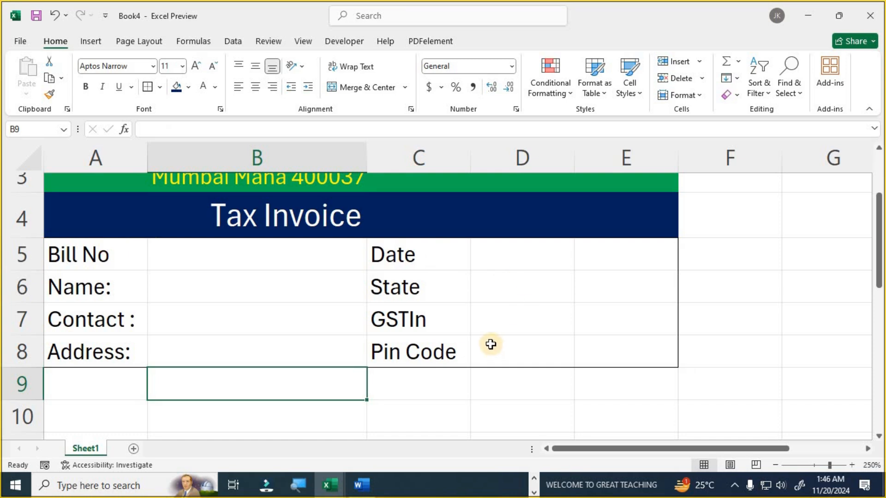
- Merge Across D5:E8 so each of rows 5–8 has one wide value cell
{"action": "left_click_drag", "start_coordinate": [500, 255], "coordinate": [599, 341]}
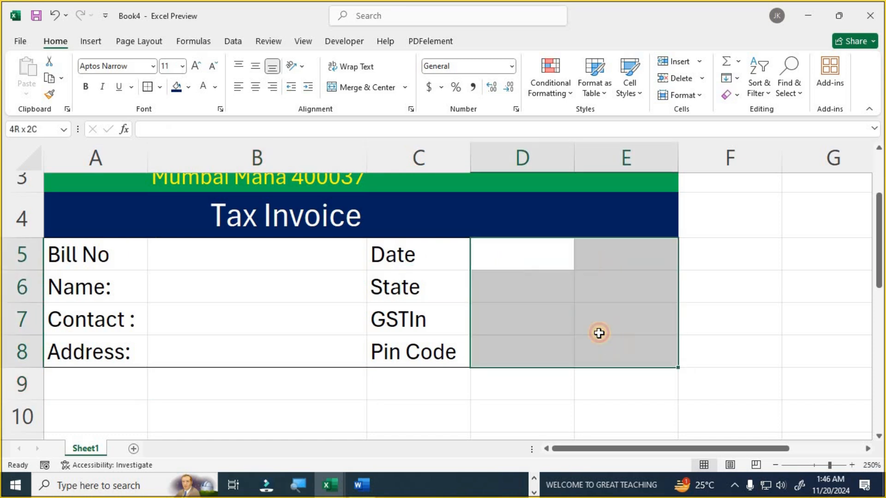
{"action": "left_click", "coordinate": [405, 87]}
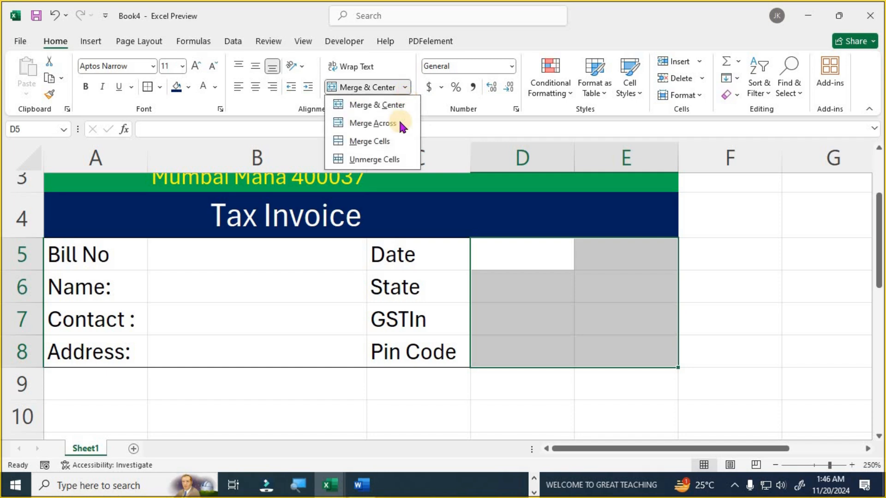
{"action": "left_click", "coordinate": [370, 123]}
{"action": "left_click", "coordinate": [498, 260]}
{"action": "left_click", "coordinate": [507, 288]}
{"action": "left_click", "coordinate": [506, 318]}
{"action": "left_click", "coordinate": [505, 341]}
{"action": "scroll", "coordinate": [504, 341], "scroll_direction": "down", "scroll_amount": 1}
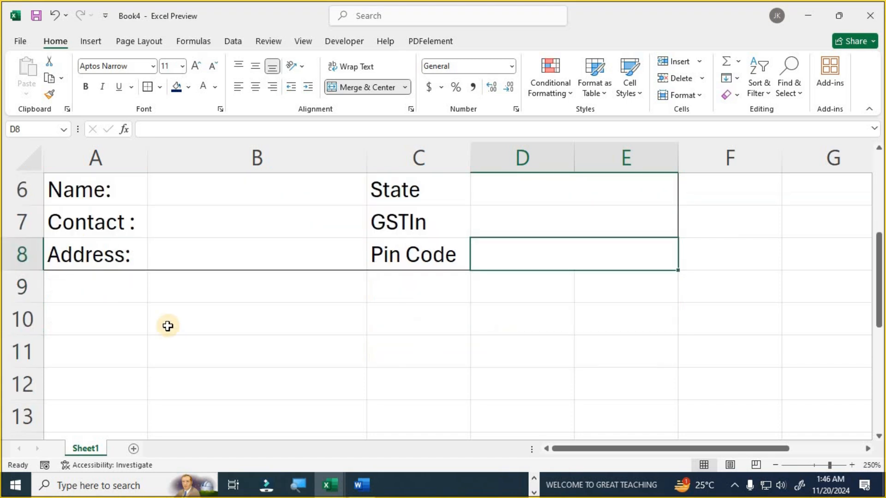
{"action": "left_click", "coordinate": [97, 290]}
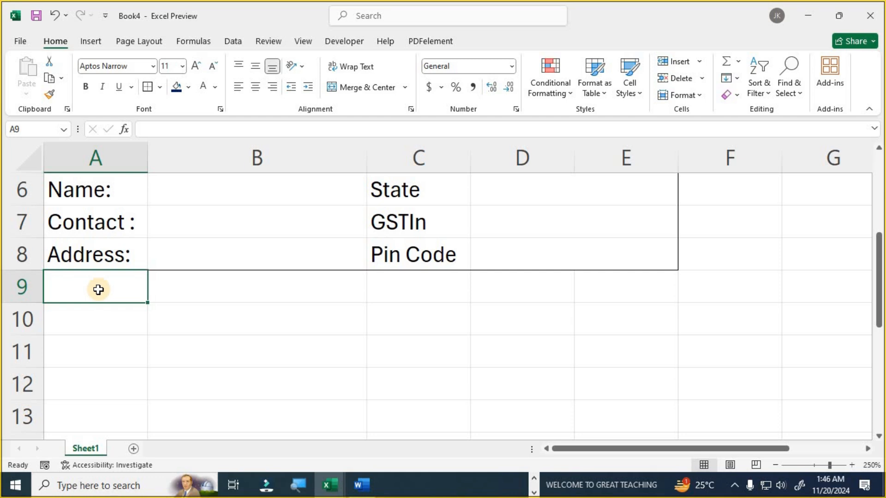
- Type S.No, Particular, Rate, Quantity and Amount across A9:E9 as the item headings
{"action": "type", "text": "S.No"}
{"action": "key", "text": "Tab"}
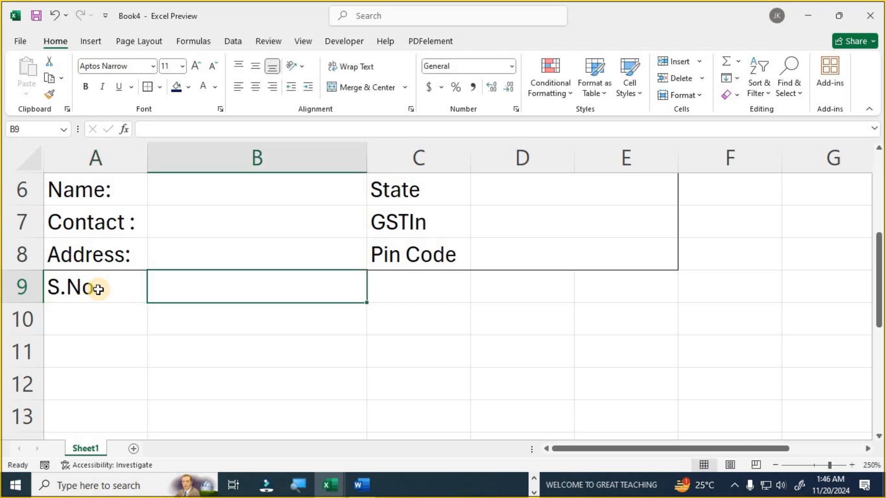
{"action": "type", "text": "Particular"}
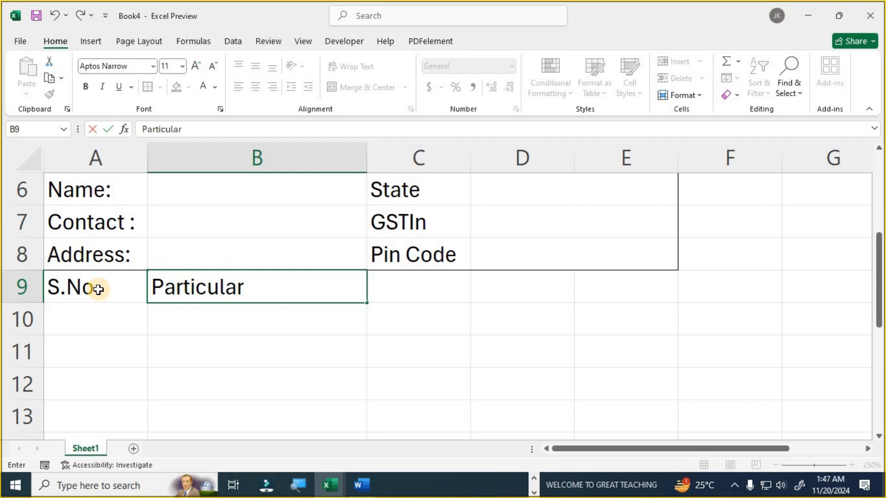
{"action": "key", "text": "Tab"}
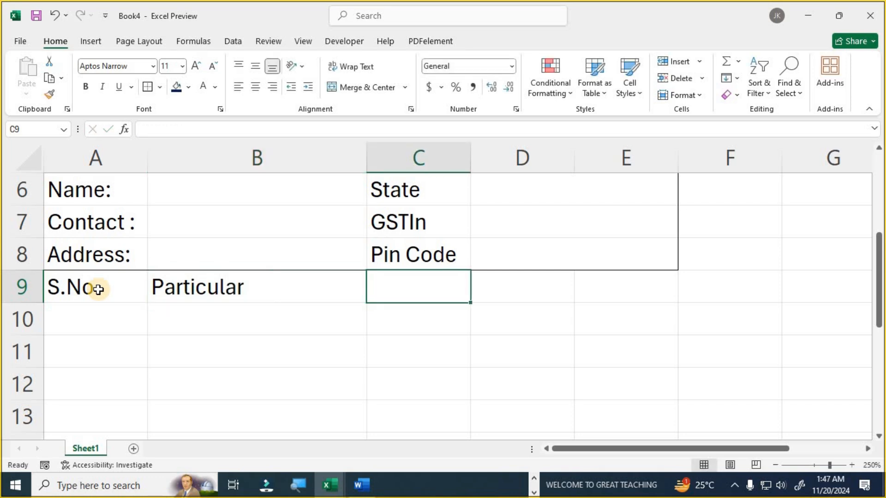
{"action": "type", "text": "Rate"}
{"action": "key", "text": "Tab"}
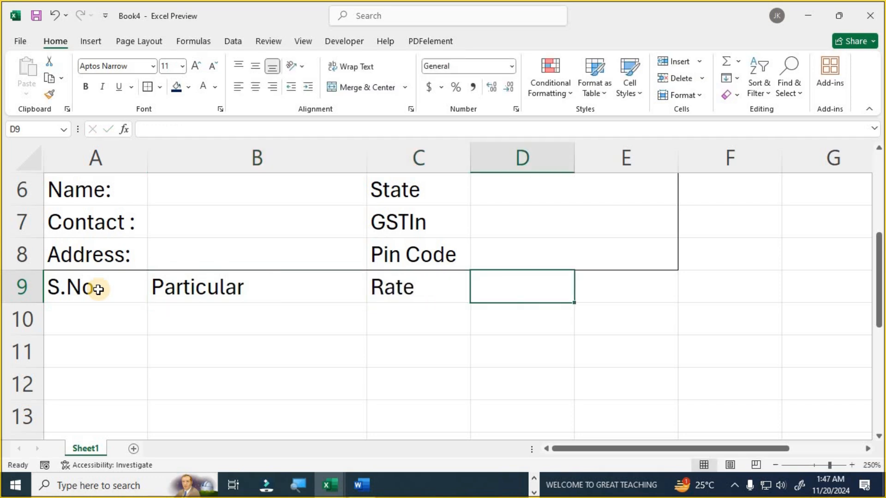
{"action": "type", "text": "Qua"}
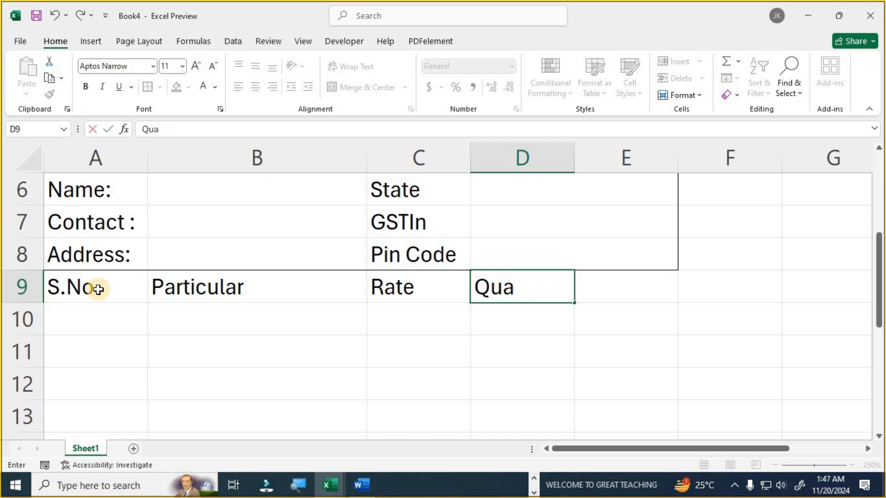
{"action": "type", "text": "ntity"}
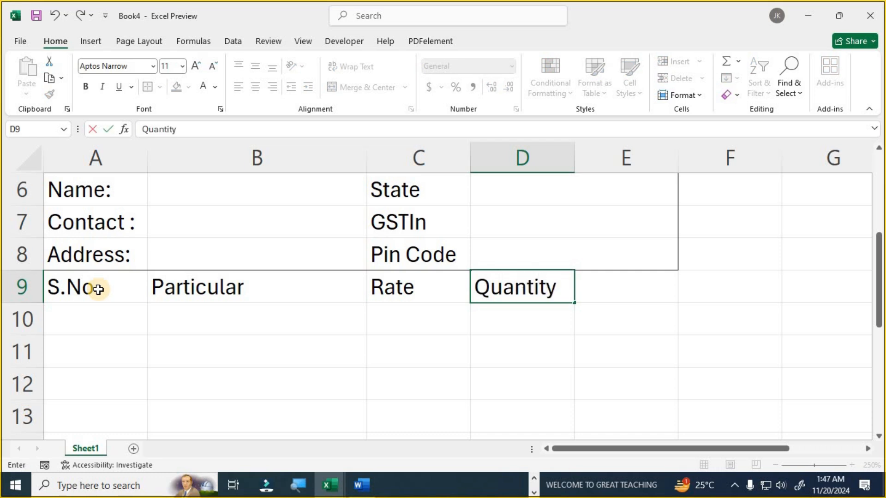
{"action": "key", "text": "Tab"}
{"action": "type", "text": "Am"}
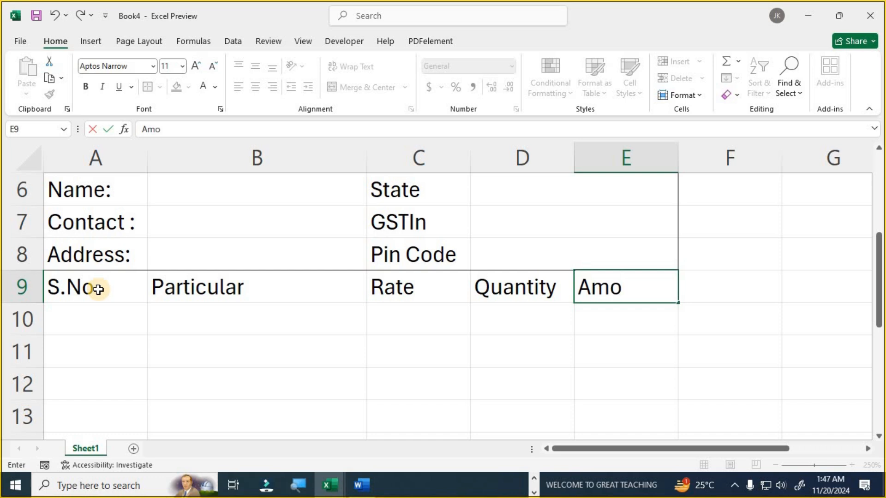
{"action": "key", "text": "Return"}
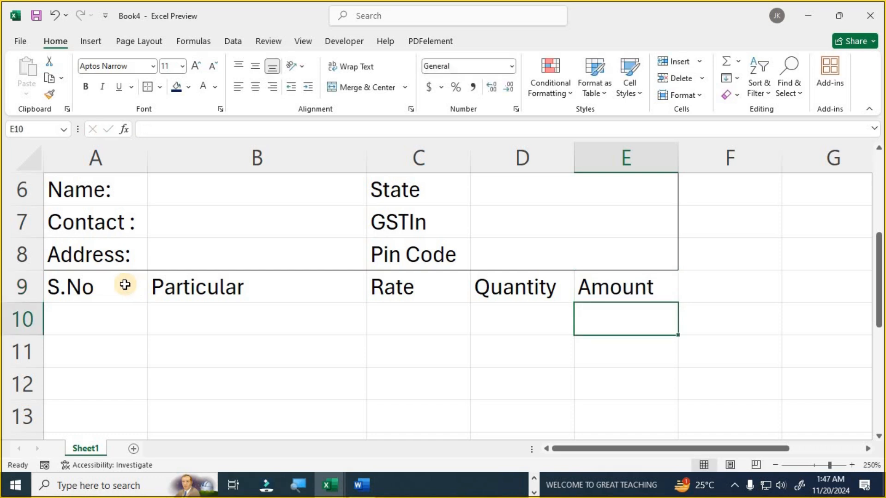
- Apply an Outside Borders frame to the item table A9:E16
{"action": "left_click_drag", "start_coordinate": [134, 287], "coordinate": [591, 419]}
{"action": "left_click_drag", "start_coordinate": [542, 363], "coordinate": [542, 364]}
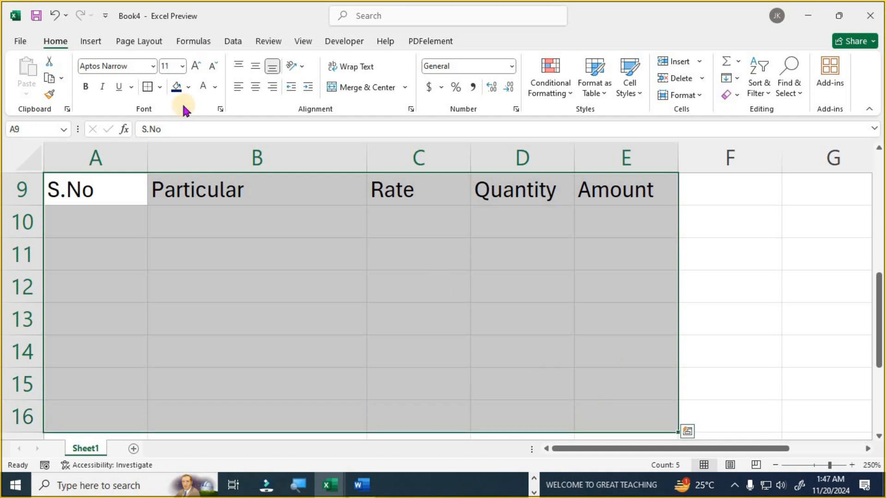
{"action": "left_click", "coordinate": [161, 87]}
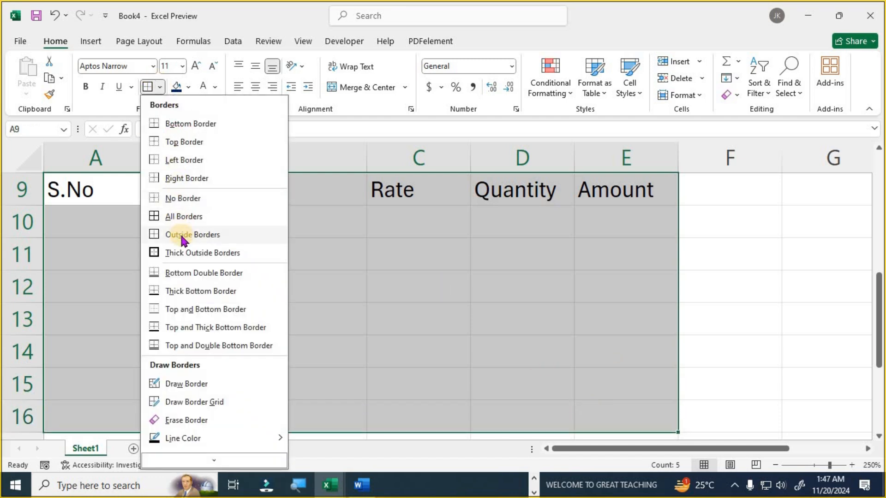
{"action": "left_click", "coordinate": [185, 230]}
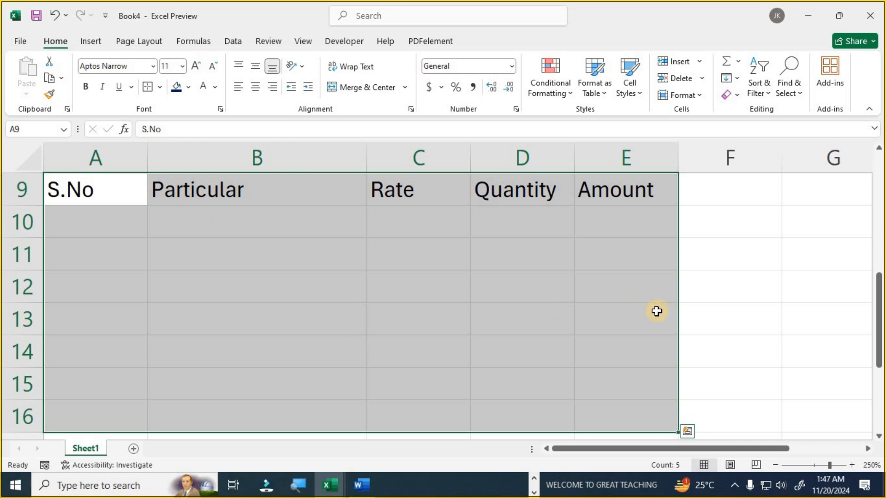
{"action": "left_click", "coordinate": [688, 310]}
{"action": "scroll", "coordinate": [205, 338], "scroll_direction": "up", "scroll_amount": 2}
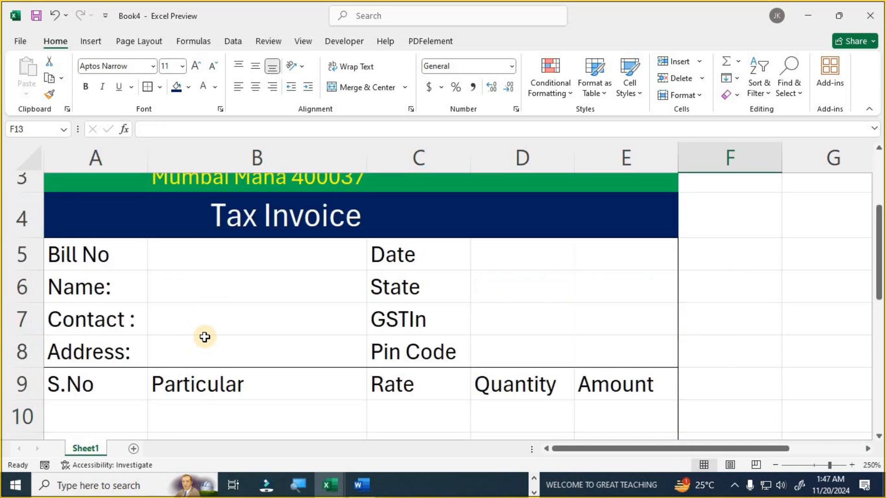
{"action": "scroll", "coordinate": [205, 338], "scroll_direction": "down", "scroll_amount": 1}
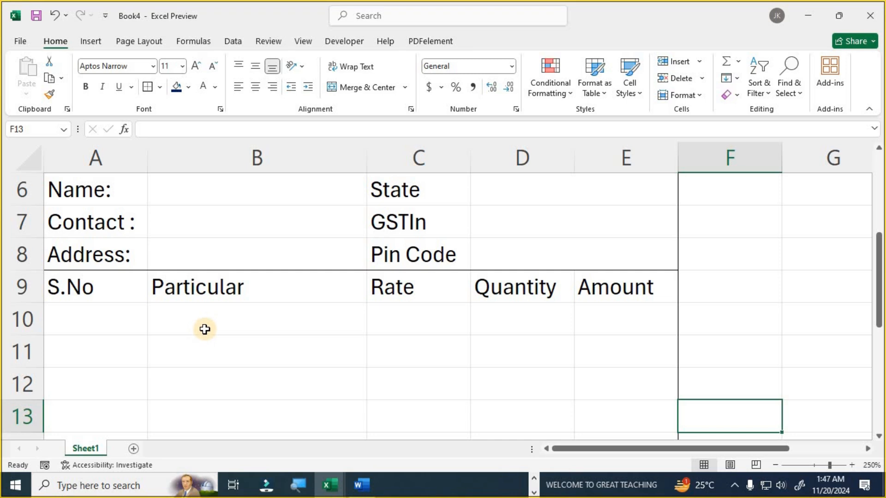
- Outline each table column S.No, Particular, Rate, Quantity and Amount separately
{"action": "left_click_drag", "start_coordinate": [104, 299], "coordinate": [109, 417]}
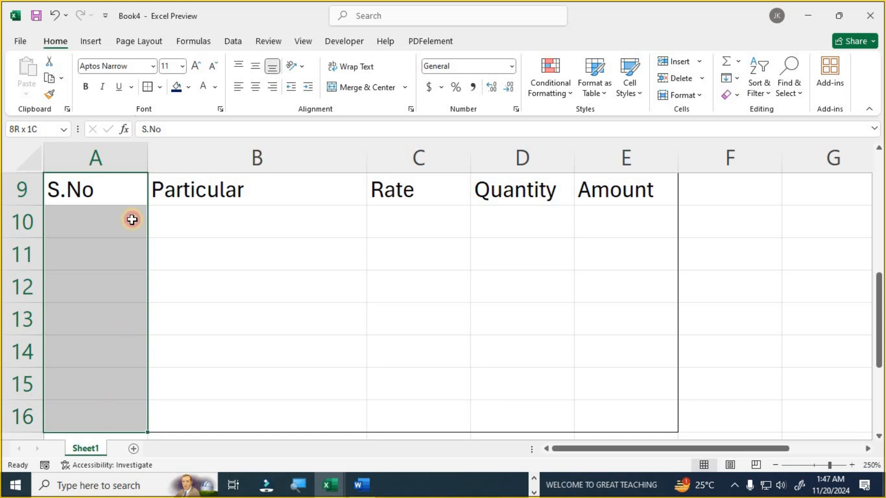
{"action": "left_click", "coordinate": [159, 87]}
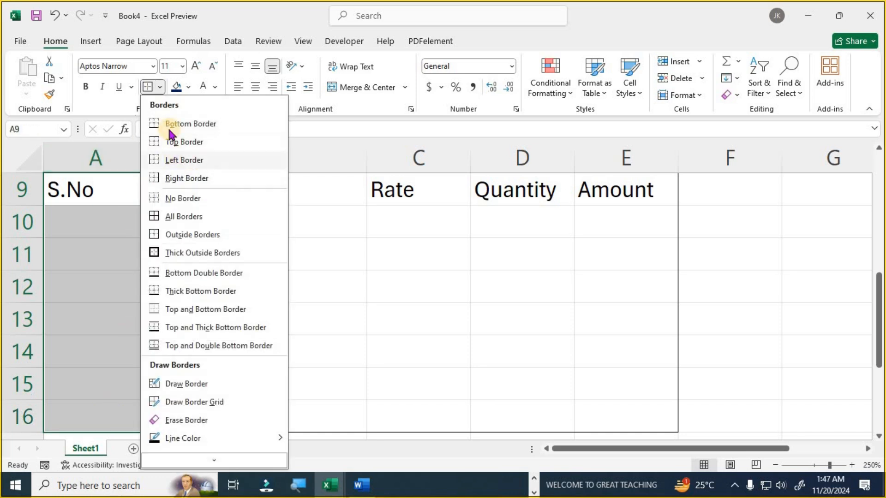
{"action": "left_click", "coordinate": [151, 87]}
{"action": "left_click_drag", "start_coordinate": [212, 189], "coordinate": [218, 418]}
{"action": "left_click", "coordinate": [150, 87]}
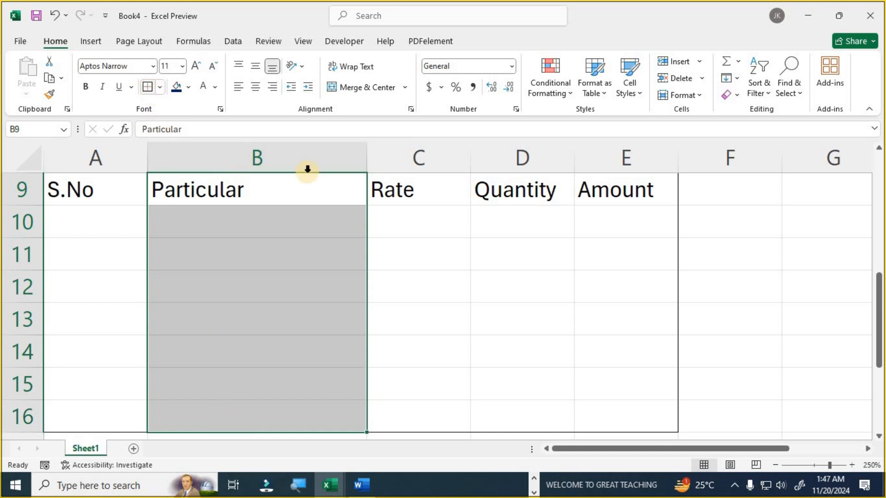
{"action": "left_click_drag", "start_coordinate": [396, 190], "coordinate": [395, 418]}
{"action": "left_click", "coordinate": [149, 87]}
{"action": "left_click_drag", "start_coordinate": [518, 186], "coordinate": [516, 407]}
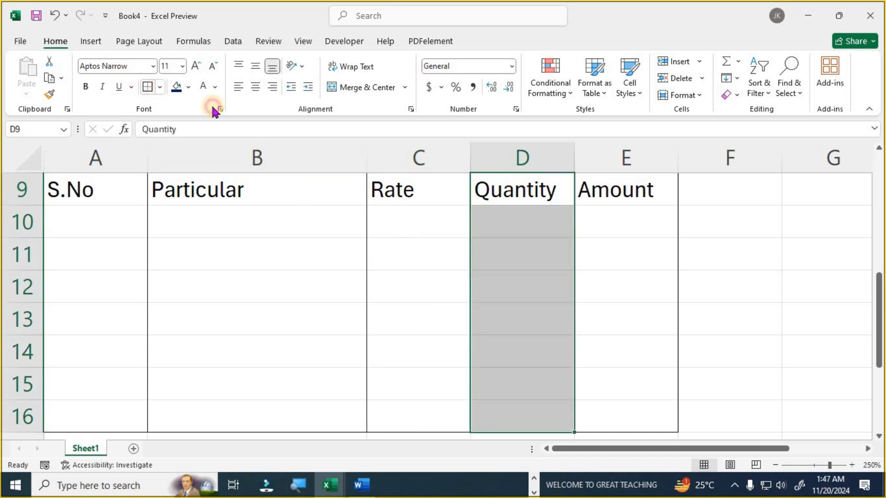
{"action": "left_click_drag", "start_coordinate": [617, 188], "coordinate": [603, 409]}
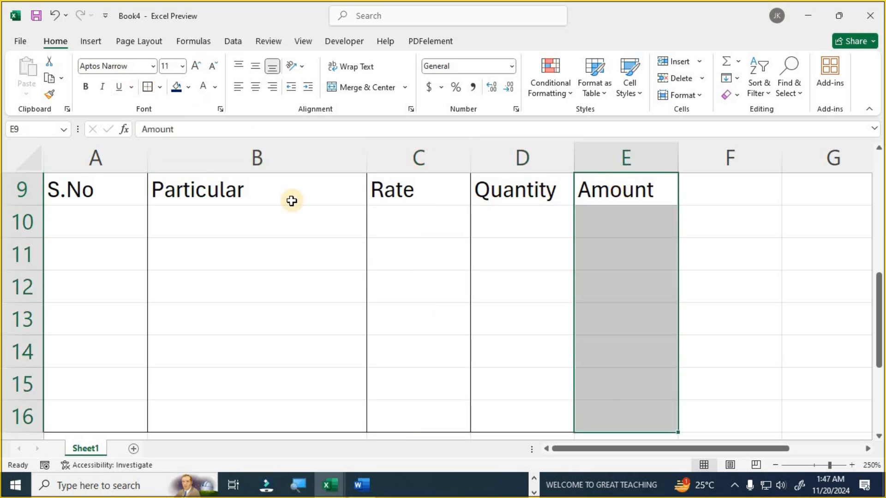
{"action": "left_click", "coordinate": [151, 88]}
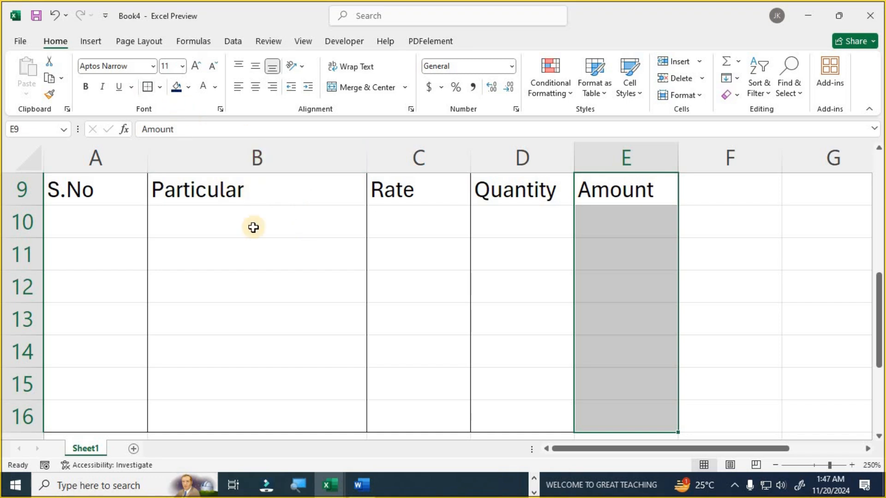
{"action": "left_click", "coordinate": [270, 263]}
{"action": "scroll", "coordinate": [263, 270], "scroll_direction": "up", "scroll_amount": 1}
{"action": "left_click_drag", "start_coordinate": [100, 285], "coordinate": [611, 285]}
- Fill the A9:E9 table headers with yellow, then make them bold and centred
{"action": "left_click", "coordinate": [188, 88]}
{"action": "left_click", "coordinate": [209, 210]}
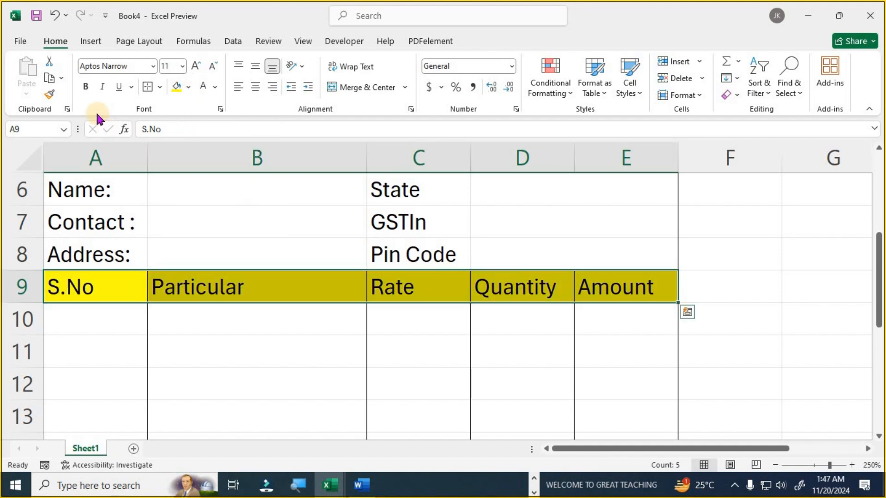
{"action": "left_click", "coordinate": [87, 87]}
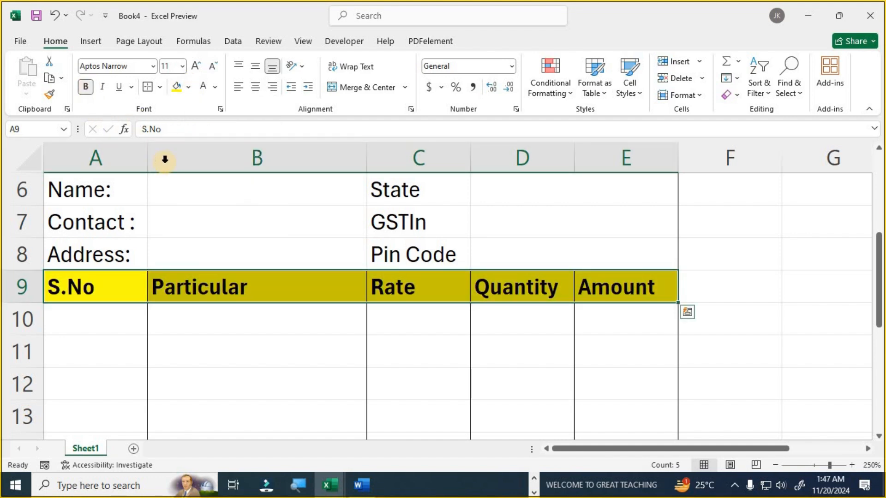
{"action": "left_click", "coordinate": [255, 90]}
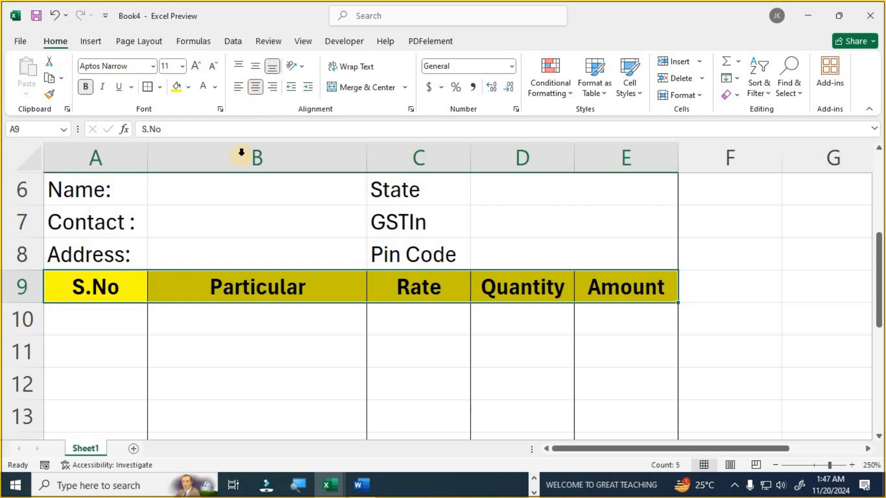
{"action": "scroll", "coordinate": [406, 291], "scroll_direction": "down", "scroll_amount": 3}
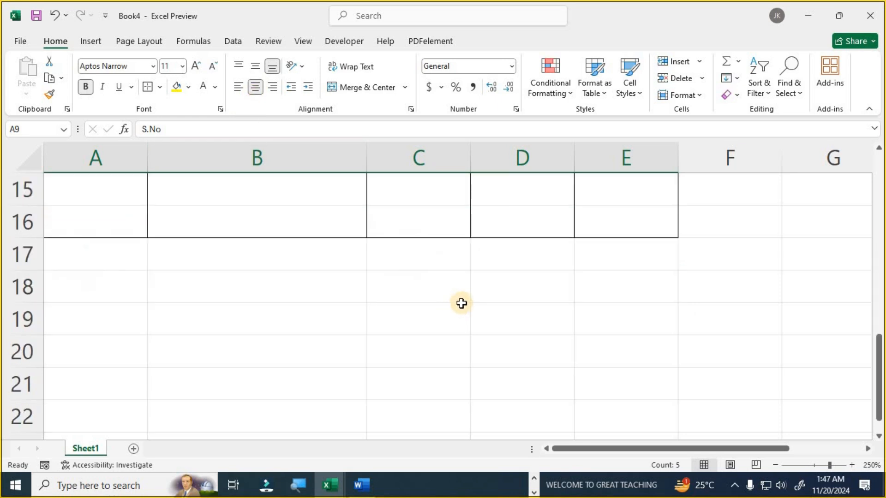
- Merge columns D and E across each row of the totals area
{"action": "left_click", "coordinate": [425, 257]}
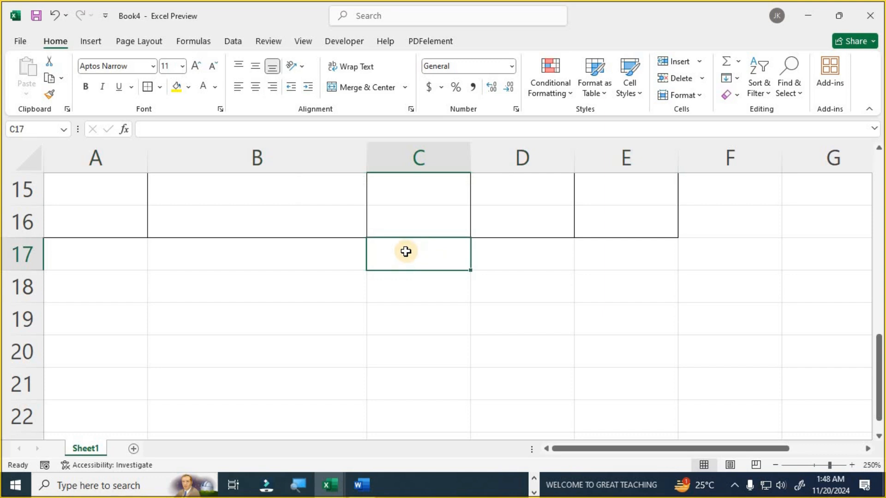
{"action": "left_click_drag", "start_coordinate": [397, 247], "coordinate": [602, 353]}
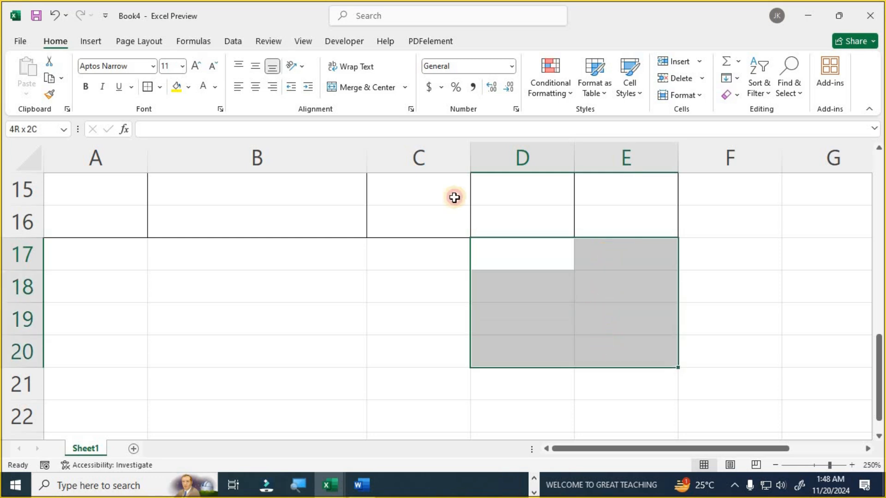
{"action": "left_click", "coordinate": [406, 92]}
{"action": "left_click", "coordinate": [386, 122]}
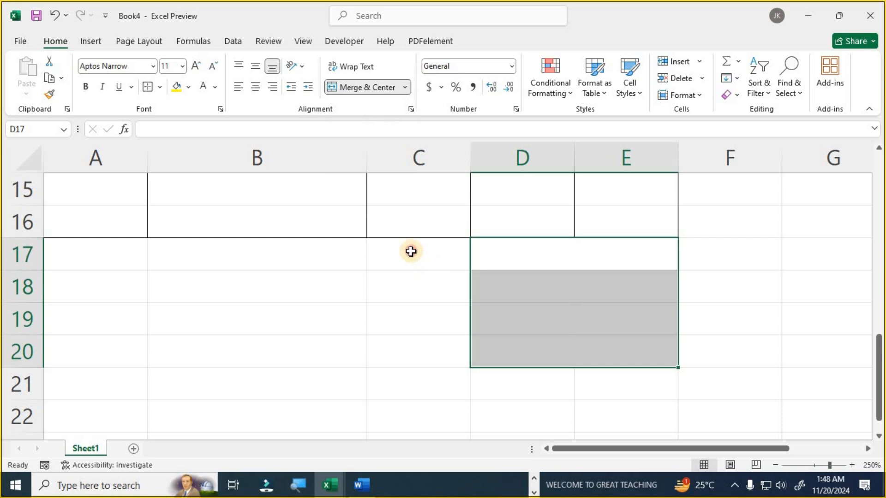
- Enter Total, CGST 9%, SGST 9%, IGST 18% and Discount 5% in C17:C21, starting Net Amount in C22
{"action": "left_click", "coordinate": [413, 252]}
{"action": "type", "text": "Total"}
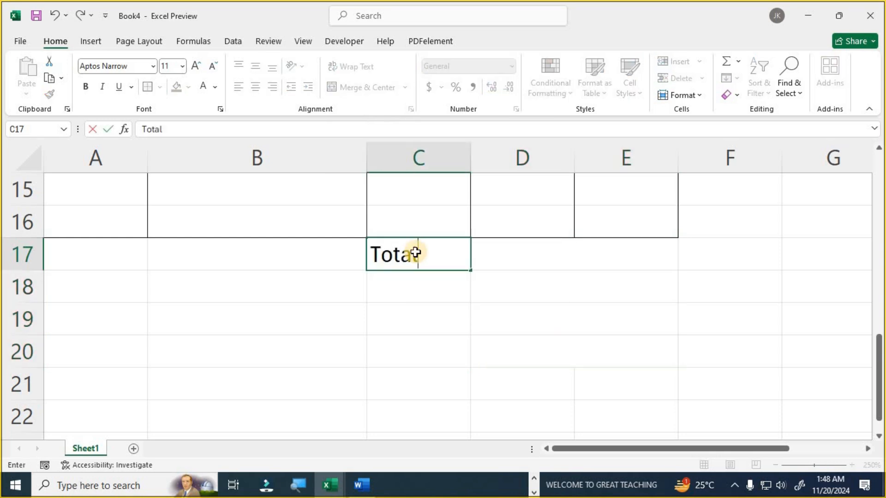
{"action": "key", "text": "Return"}
{"action": "type", "text": "CGST 9%"}
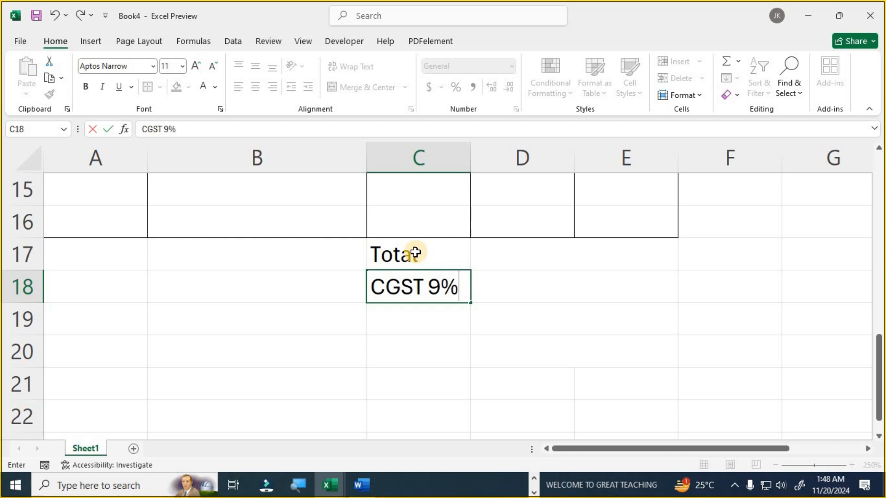
{"action": "key", "text": "Return"}
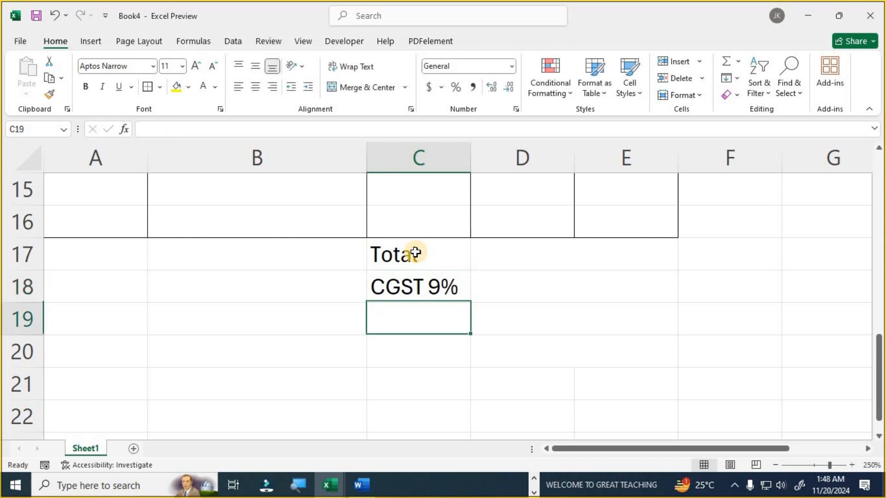
{"action": "type", "text": "SGST 9%"}
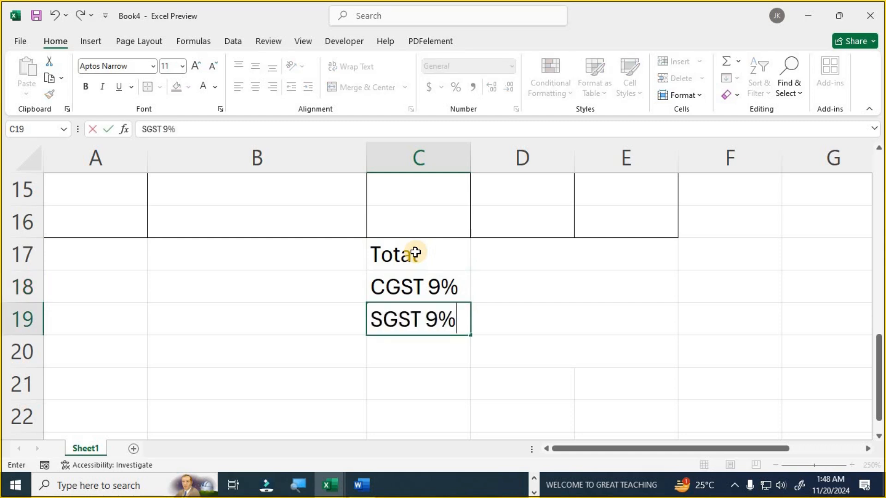
{"action": "key", "text": "Return"}
{"action": "type", "text": "IGST 18%"}
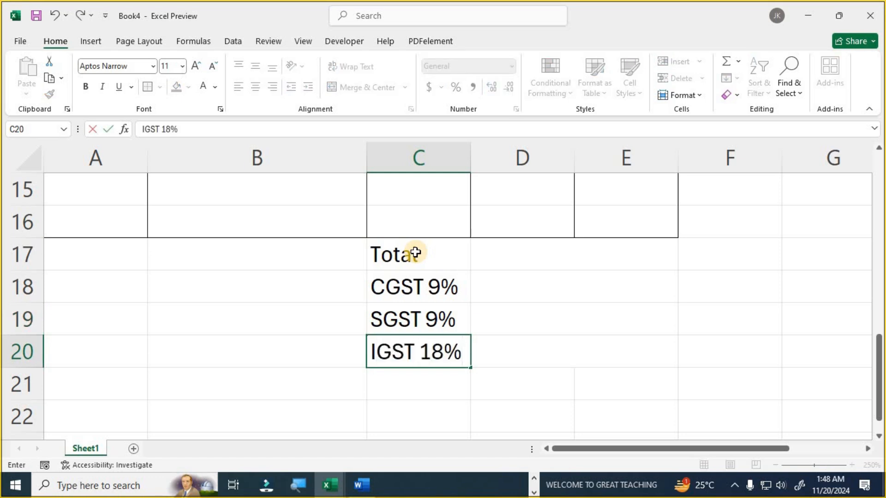
{"action": "key", "text": "Return"}
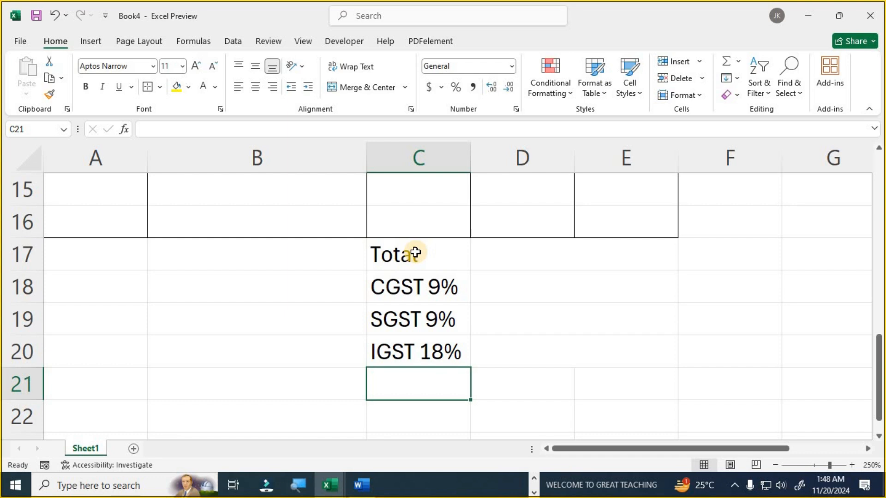
{"action": "type", "text": "Discount 5%"}
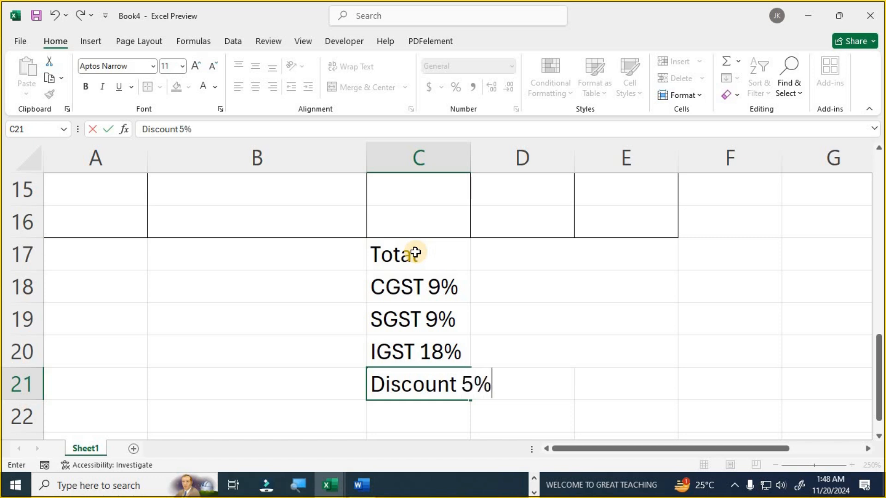
{"action": "key", "text": "Return"}
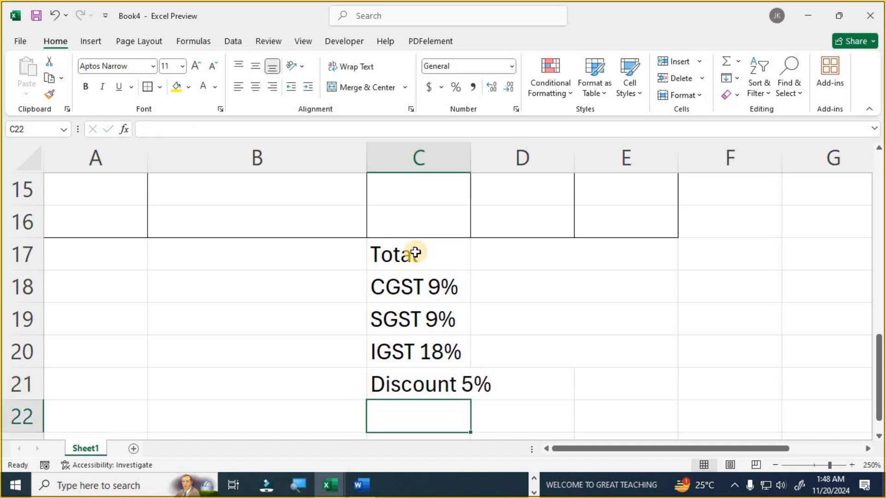
{"action": "type", "text": "B"}
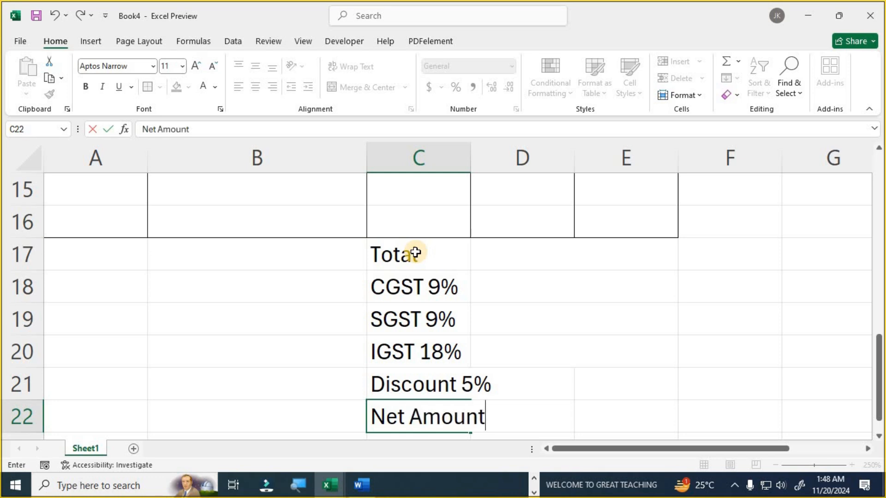
- Widen column C to fit Discount 5% and put borders around the summary block C17:E22
{"action": "left_click", "coordinate": [465, 155]}
{"action": "left_click_drag", "start_coordinate": [470, 154], "coordinate": [499, 156]}
{"action": "left_click_drag", "start_coordinate": [425, 264], "coordinate": [625, 416]}
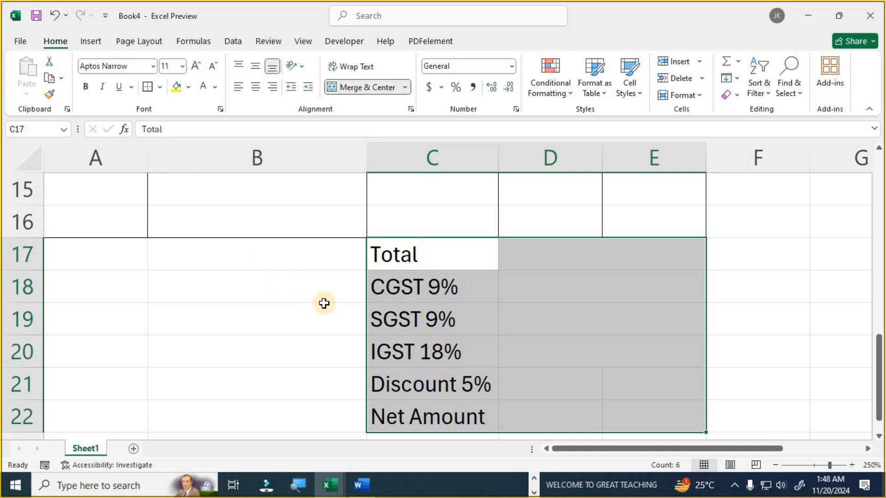
{"action": "left_click", "coordinate": [429, 319]}
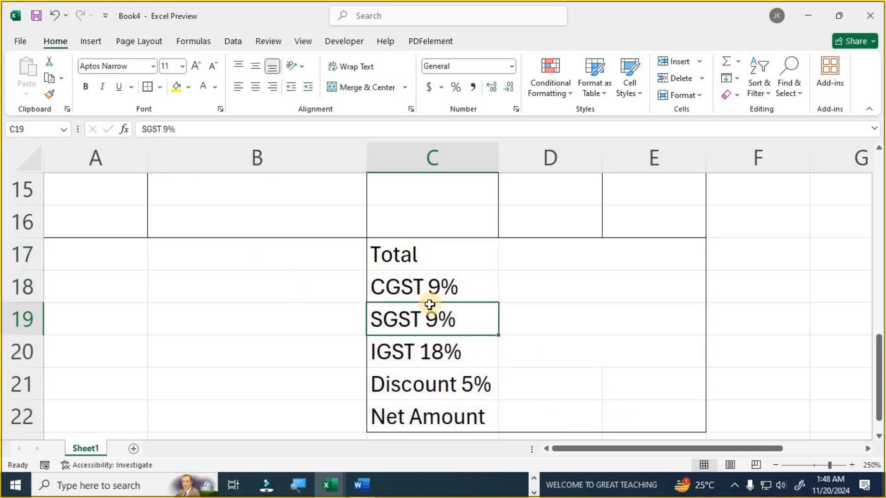
- Scroll through the invoice to review the layout before going to the Word step list
{"action": "scroll", "coordinate": [430, 305], "scroll_direction": "up", "scroll_amount": 3}
{"action": "scroll", "coordinate": [421, 298], "scroll_direction": "down", "scroll_amount": 1, "text": "ctrl"}
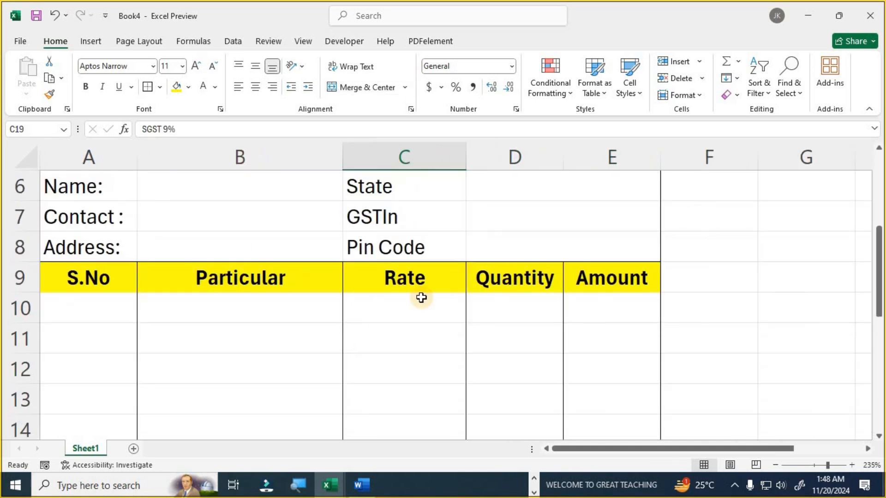
{"action": "scroll", "coordinate": [422, 298], "scroll_direction": "down", "scroll_amount": 2, "text": "ctrl"}
{"action": "scroll", "coordinate": [422, 295], "scroll_direction": "up", "scroll_amount": 2}
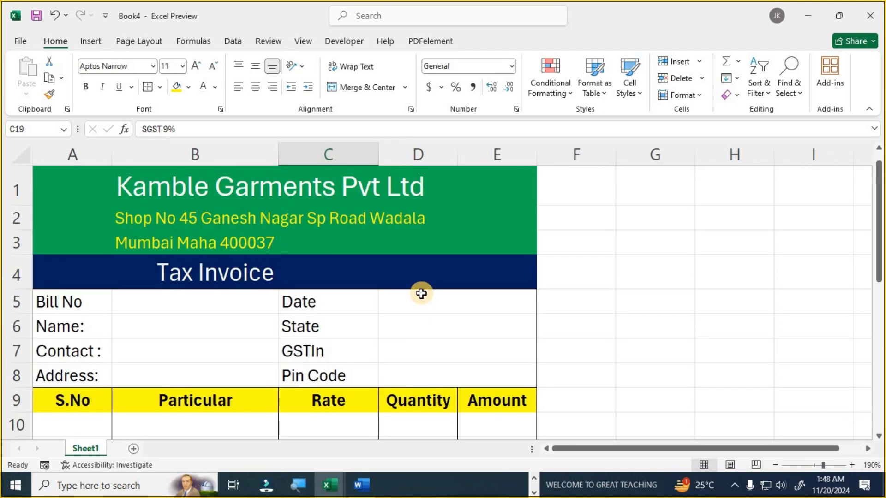
{"action": "scroll", "coordinate": [421, 294], "scroll_direction": "down", "scroll_amount": 3}
{"action": "scroll", "coordinate": [176, 229], "scroll_direction": "up", "scroll_amount": 3}
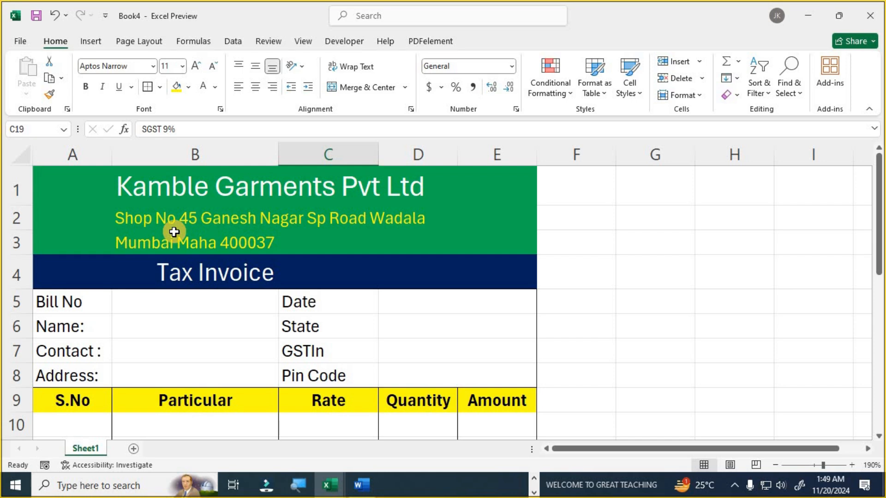
{"action": "left_click", "coordinate": [360, 490]}
- Highlight Word's Step 2 line about a printable bill layout, then return to Excel
{"action": "left_click", "coordinate": [642, 271]}
{"action": "left_click_drag", "start_coordinate": [679, 240], "coordinate": [139, 237]}
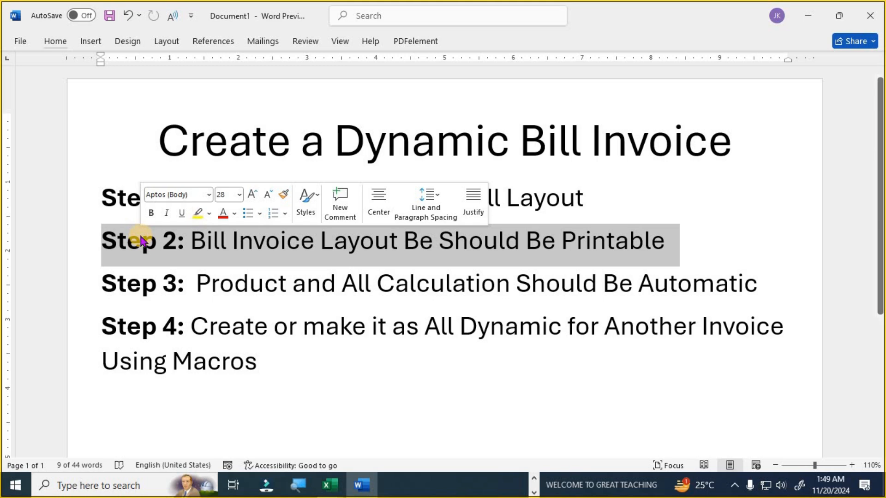
{"action": "key", "text": "alt+Tab"}
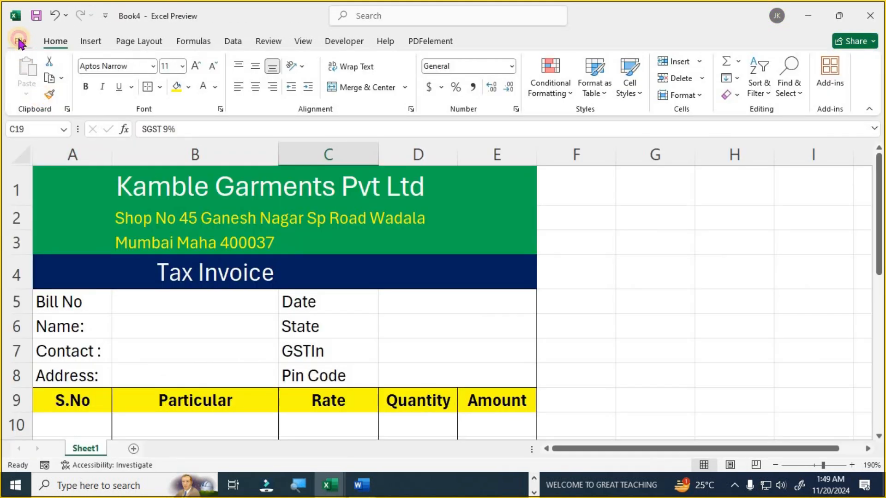
{"action": "left_click", "coordinate": [19, 42]}
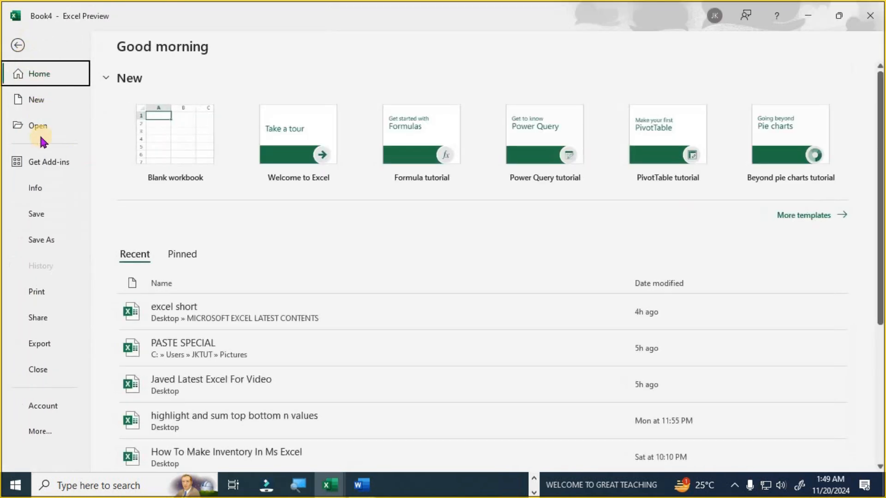
{"action": "left_click", "coordinate": [41, 293]}
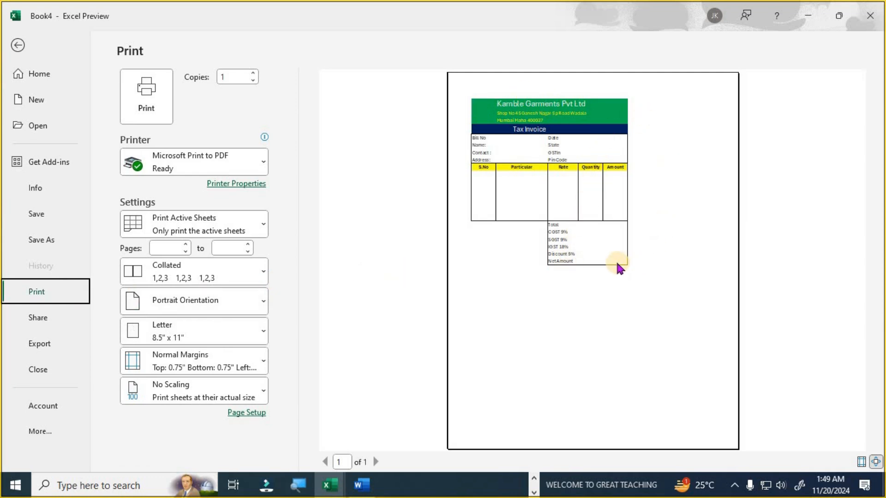
{"action": "left_click", "coordinate": [19, 46]}
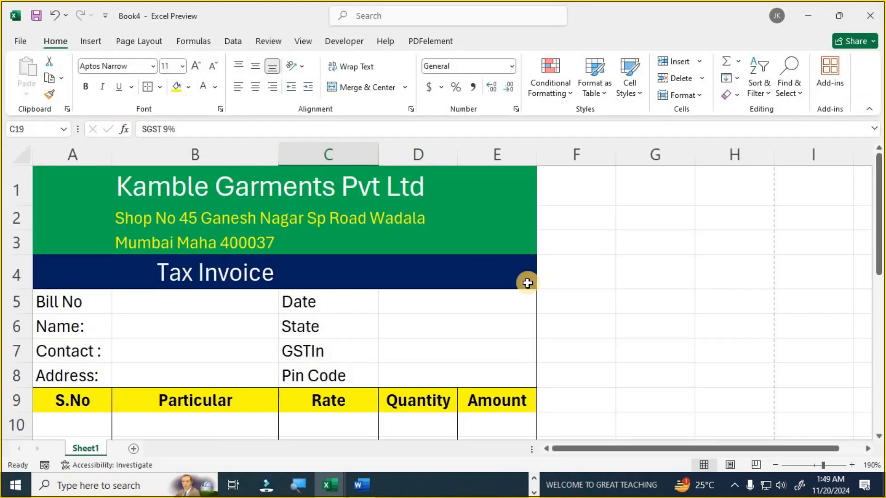
- Widen columns B and C of the invoice sheet
{"action": "scroll", "coordinate": [527, 283], "scroll_direction": "down", "scroll_amount": 2, "text": "ctrl"}
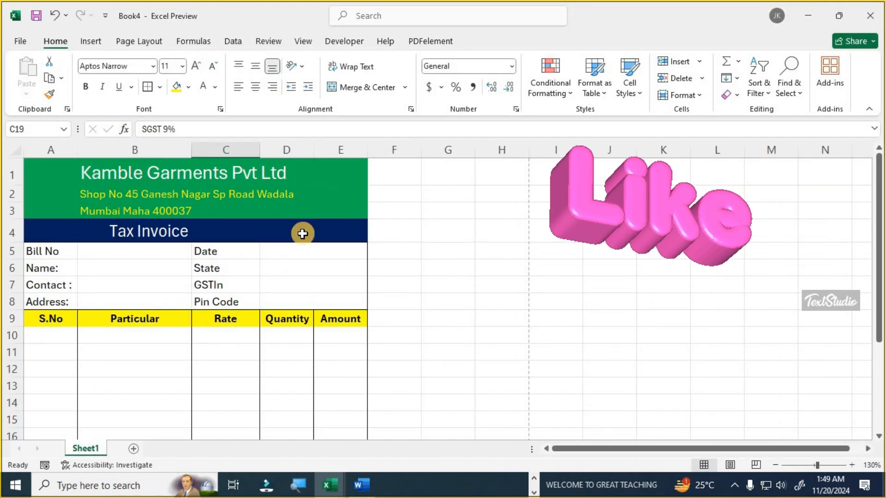
{"action": "scroll", "coordinate": [231, 220], "scroll_direction": "down", "scroll_amount": 1}
{"action": "scroll", "coordinate": [232, 220], "scroll_direction": "down", "scroll_amount": 2, "text": "ctrl"}
{"action": "scroll", "coordinate": [232, 220], "scroll_direction": "up", "scroll_amount": 2}
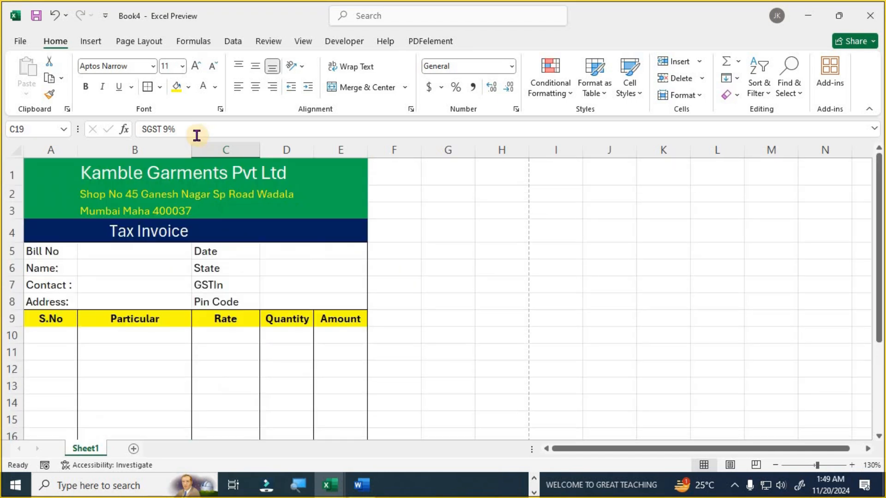
{"action": "left_click_drag", "start_coordinate": [192, 150], "coordinate": [254, 156]}
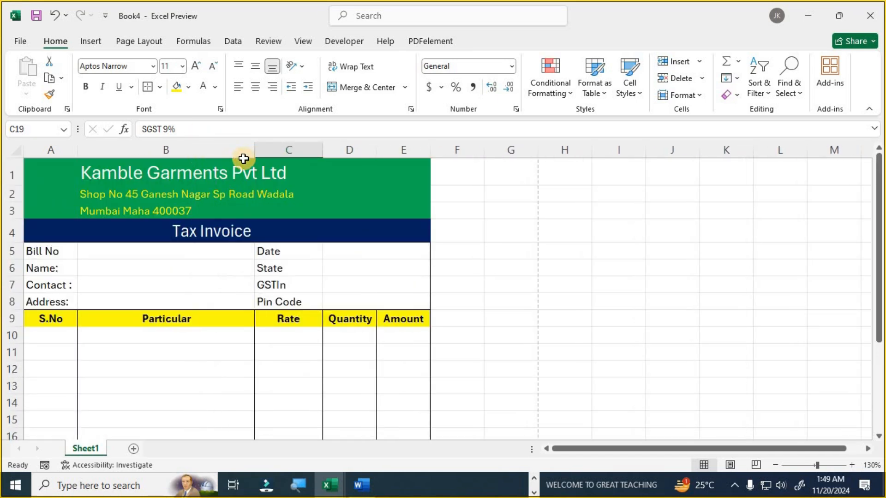
{"action": "left_click_drag", "start_coordinate": [319, 150], "coordinate": [408, 150]}
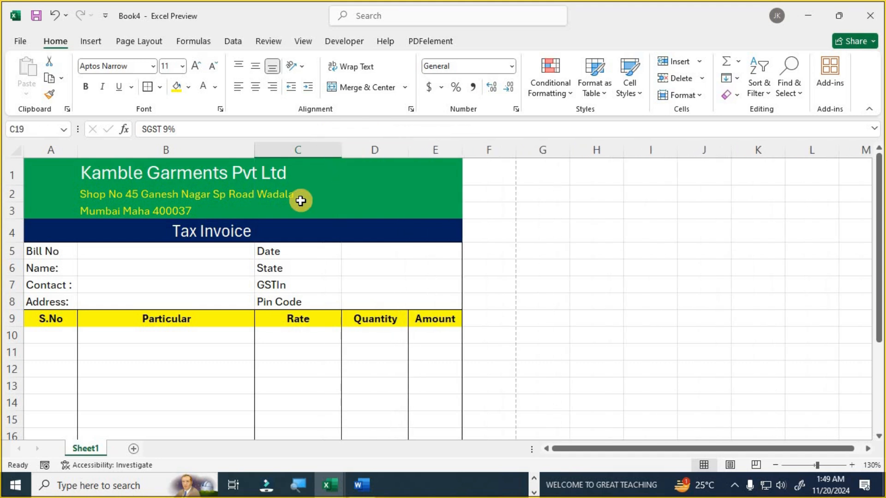
- Enlarge the company name in B1 and bring the address lines B2:B3 to 16 pt
{"action": "left_click", "coordinate": [206, 168]}
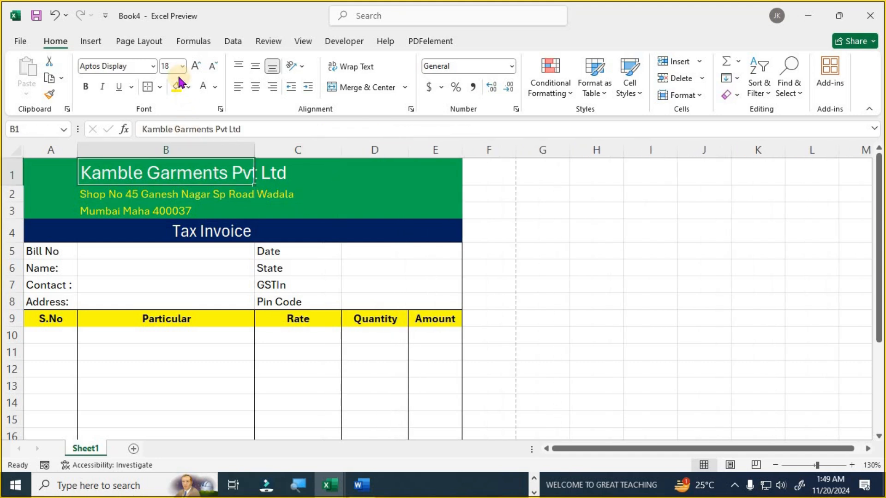
{"action": "left_click", "coordinate": [196, 66]}
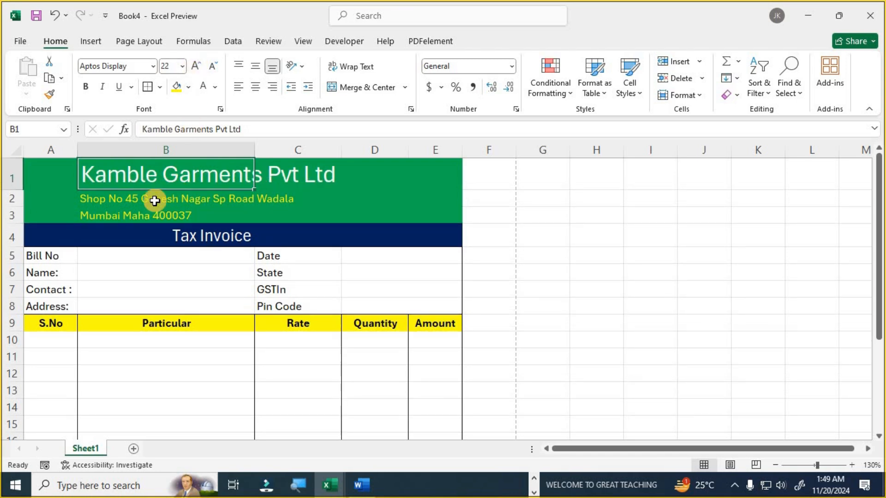
{"action": "left_click", "coordinate": [154, 200]}
{"action": "left_click_drag", "start_coordinate": [155, 211], "coordinate": [156, 215]}
{"action": "left_click", "coordinate": [198, 67]}
{"action": "left_click", "coordinate": [198, 67]}
{"action": "left_click", "coordinate": [199, 66]}
{"action": "left_click", "coordinate": [150, 352]}
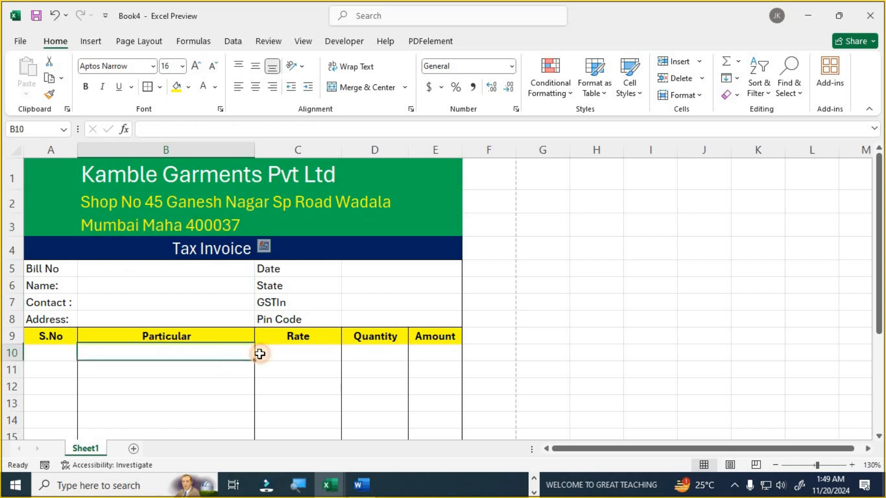
{"action": "scroll", "coordinate": [231, 346], "scroll_direction": "down", "scroll_amount": 1}
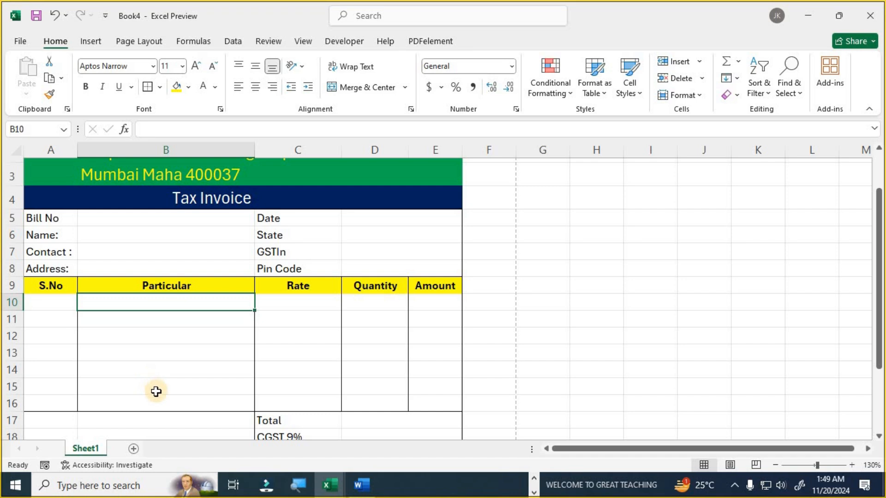
{"action": "key", "text": "alt+Tab"}
{"action": "key", "text": "alt+Tab"}
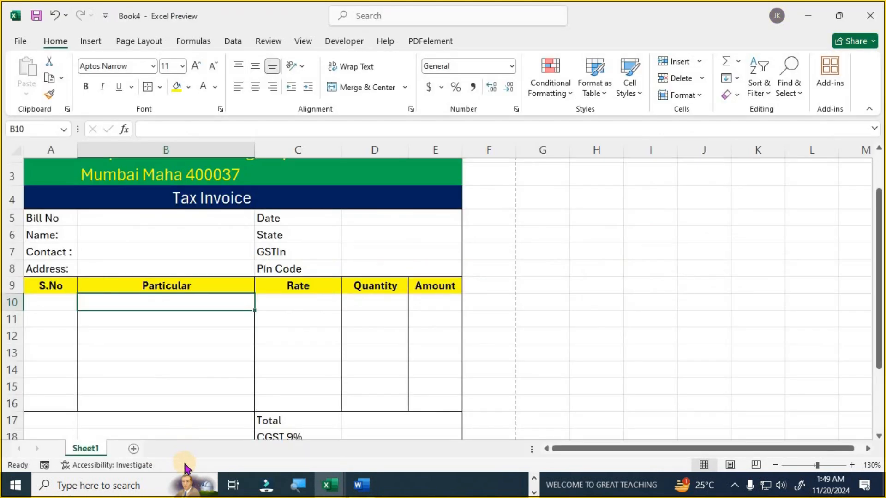
- Copy Book1's product and rate table A1:B10 into a new Sheet2 of Book4
{"action": "mouse_move", "coordinate": [330, 485]}
{"action": "left_click", "coordinate": [249, 433]}
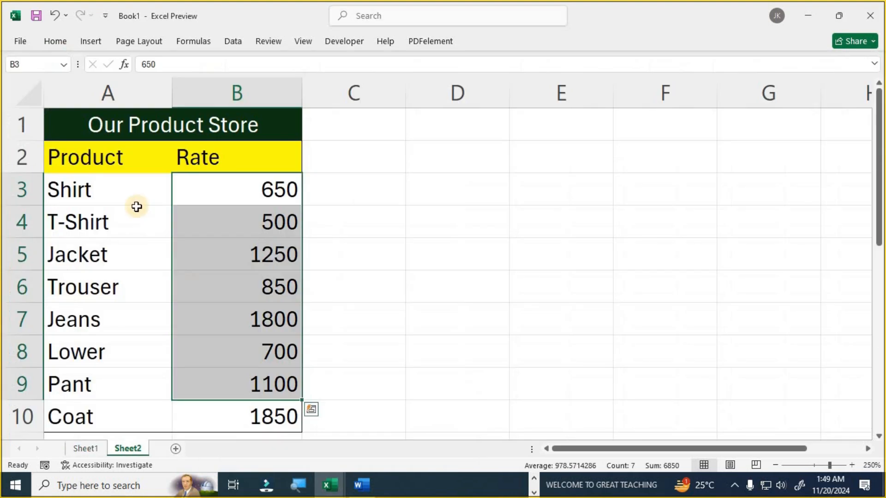
{"action": "left_click_drag", "start_coordinate": [93, 126], "coordinate": [235, 412]}
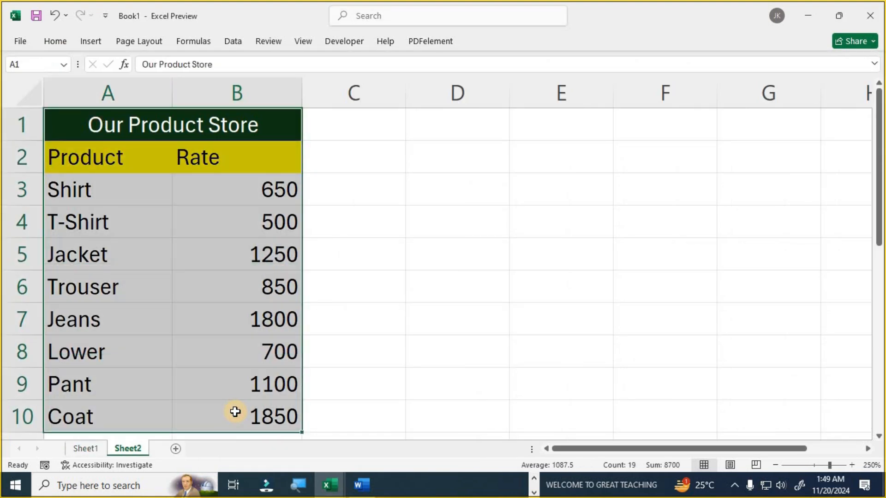
{"action": "key", "text": "ctrl+c"}
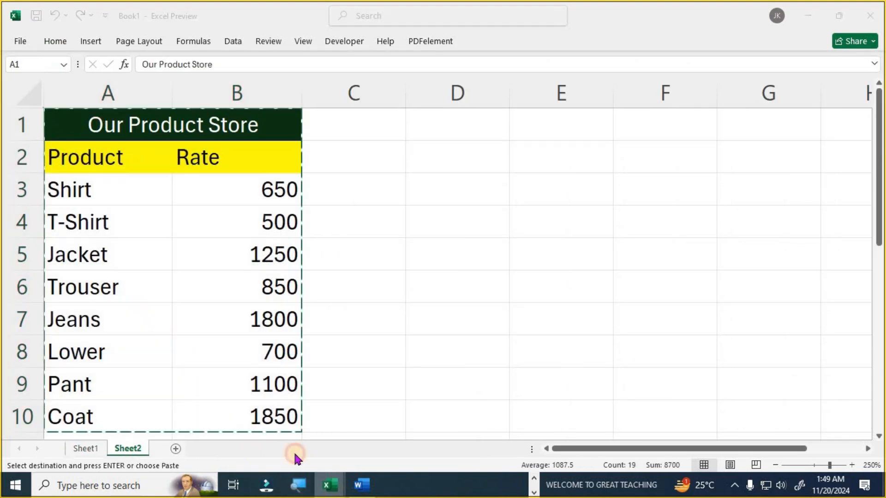
{"action": "mouse_move", "coordinate": [330, 485]}
{"action": "left_click", "coordinate": [359, 443]}
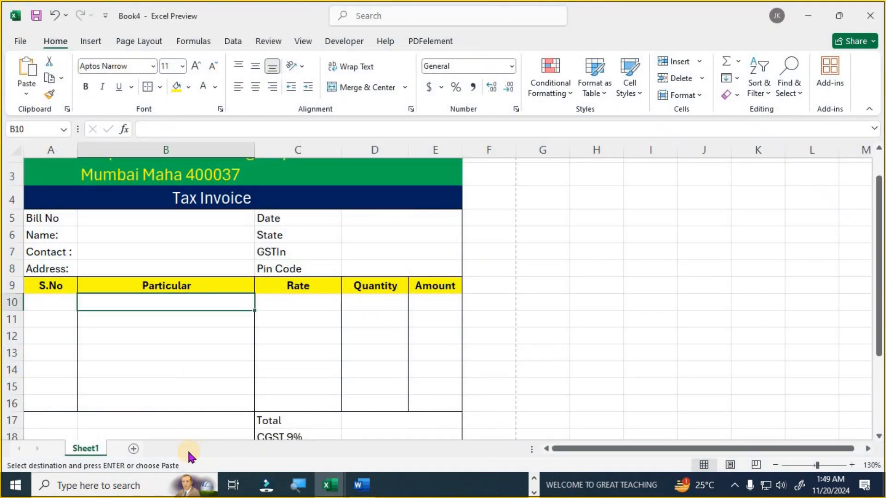
{"action": "left_click", "coordinate": [133, 450]}
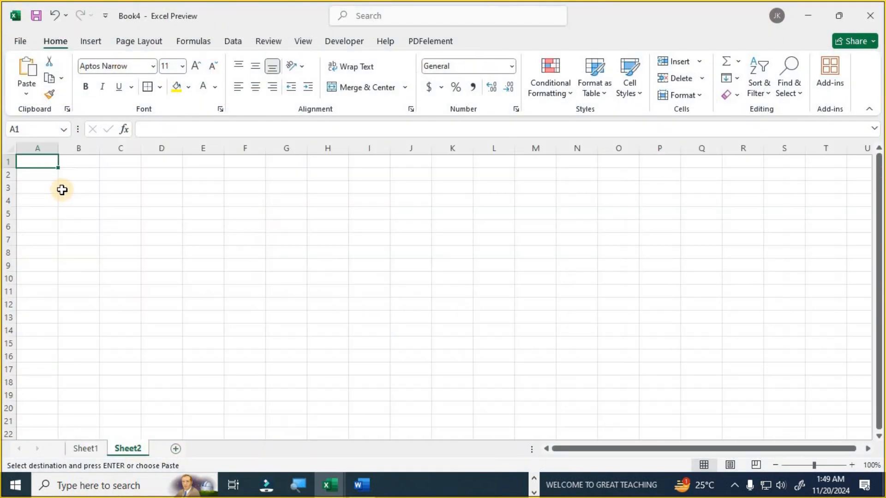
{"action": "key", "text": "ctrl+v"}
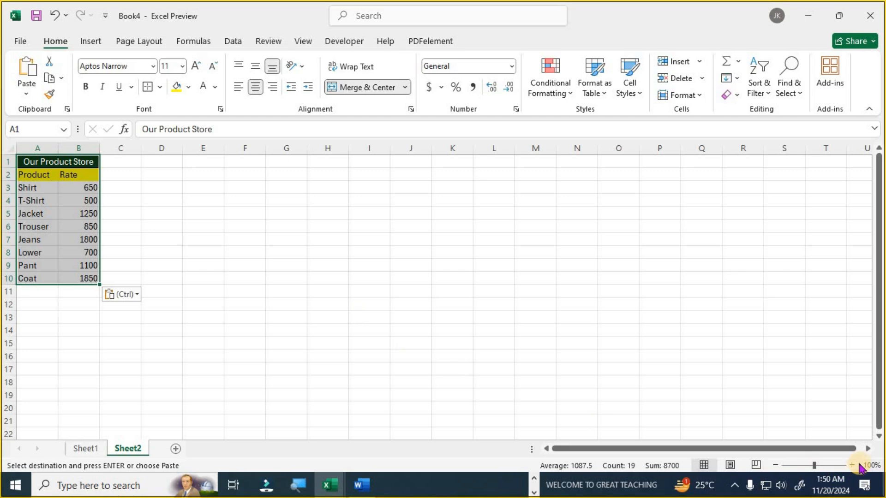
- Zoom in on the pasted table and widen its columns A and B
{"action": "left_click", "coordinate": [852, 466]}
{"action": "left_click", "coordinate": [852, 465]}
{"action": "left_click", "coordinate": [852, 465]}
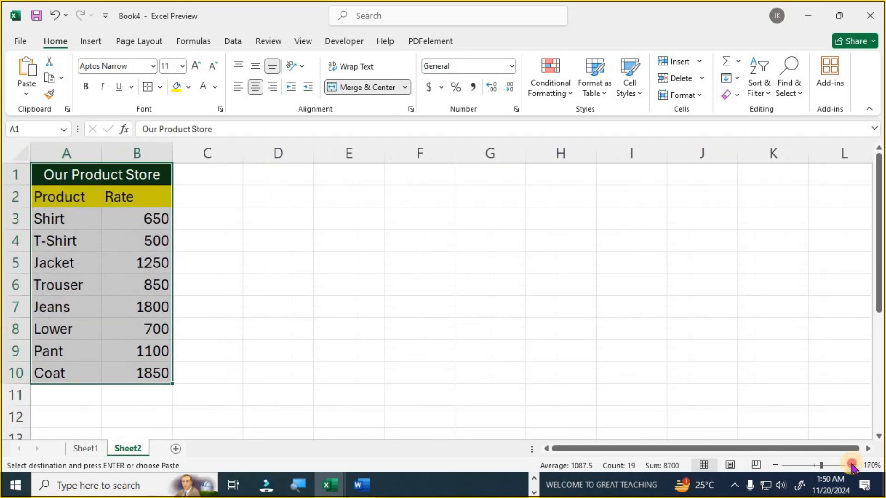
{"action": "left_click", "coordinate": [852, 466]}
{"action": "left_click", "coordinate": [238, 326]}
{"action": "left_click_drag", "start_coordinate": [111, 157], "coordinate": [143, 158]}
{"action": "left_click_drag", "start_coordinate": [208, 154], "coordinate": [220, 154]}
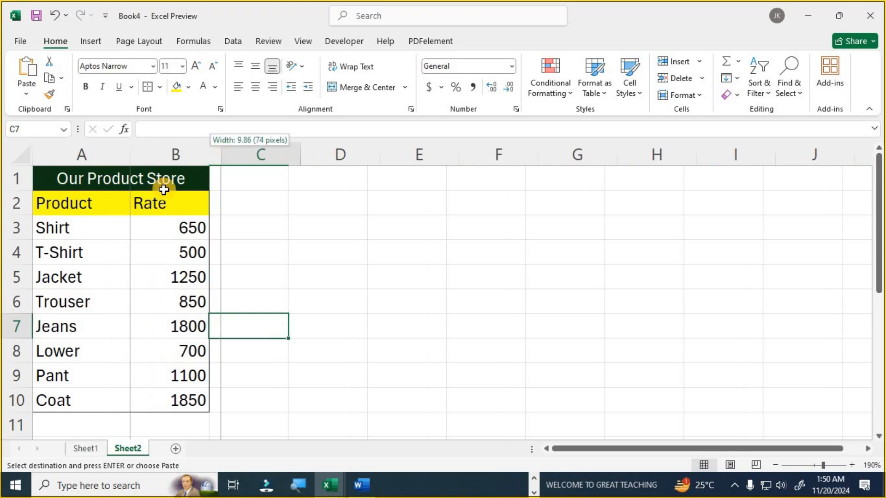
- Review the product names and their rates from Shirt to Coat, then return to Sheet1's invoice
{"action": "left_click", "coordinate": [74, 229]}
{"action": "left_click", "coordinate": [83, 251]}
{"action": "left_click", "coordinate": [105, 283]}
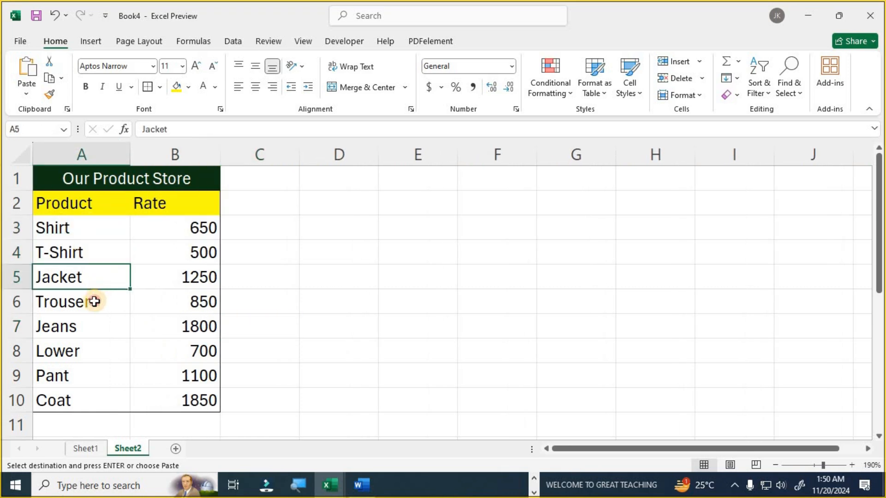
{"action": "left_click", "coordinate": [95, 302]}
{"action": "left_click", "coordinate": [84, 330]}
{"action": "left_click", "coordinate": [87, 359]}
{"action": "left_click", "coordinate": [76, 377]}
{"action": "left_click", "coordinate": [81, 409]}
{"action": "left_click_drag", "start_coordinate": [199, 224], "coordinate": [184, 411]}
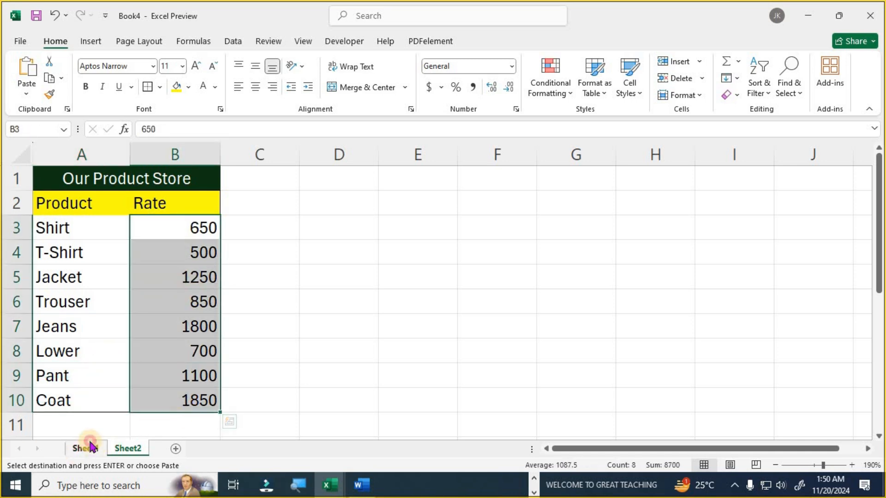
{"action": "left_click", "coordinate": [79, 450]}
{"action": "left_click_drag", "start_coordinate": [191, 385], "coordinate": [192, 409]}
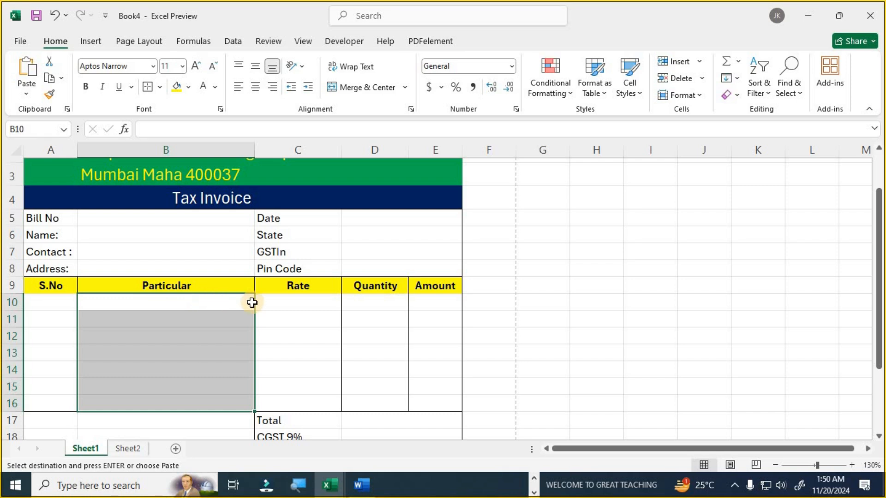
- Select Particular cells B10:B16 and bring up the Data Validation settings
{"action": "left_click", "coordinate": [298, 302]}
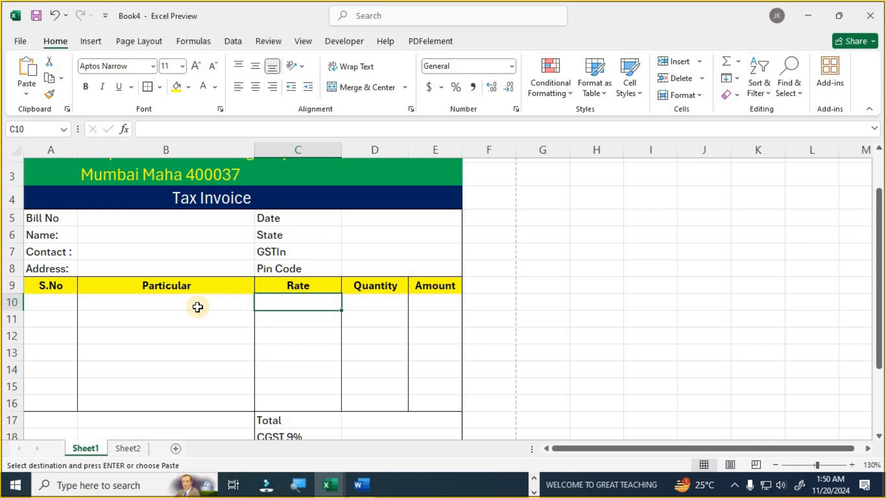
{"action": "left_click_drag", "start_coordinate": [191, 298], "coordinate": [198, 406]}
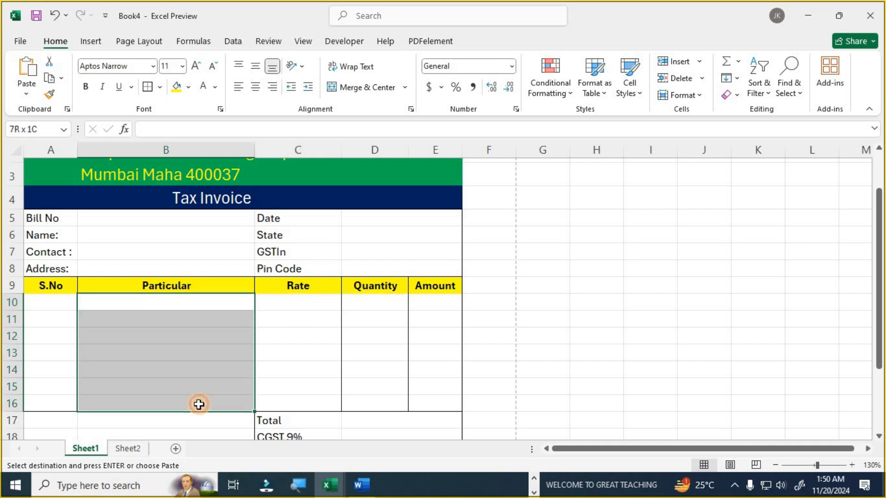
{"action": "left_click_drag", "start_coordinate": [205, 303], "coordinate": [204, 409]}
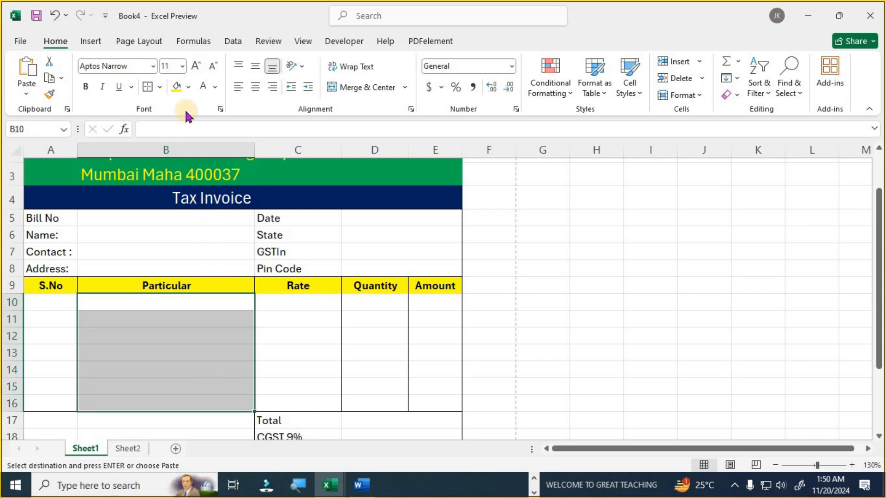
{"action": "left_click", "coordinate": [229, 44]}
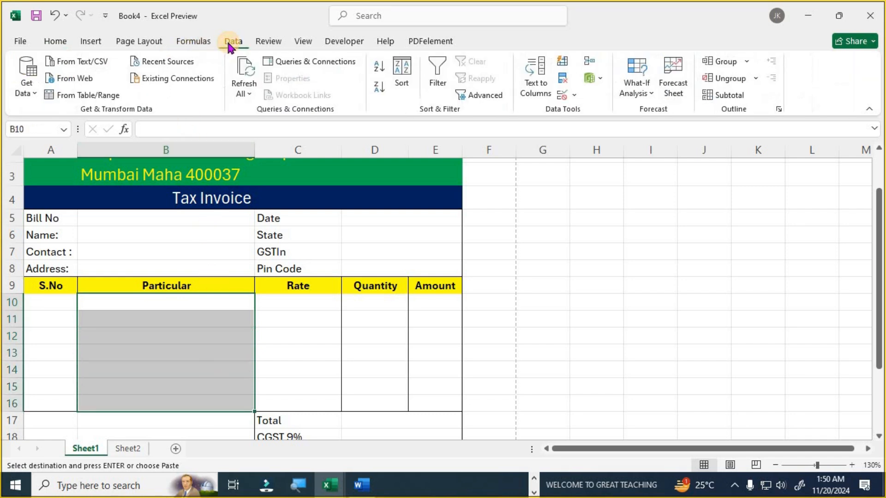
{"action": "left_click", "coordinate": [572, 94]}
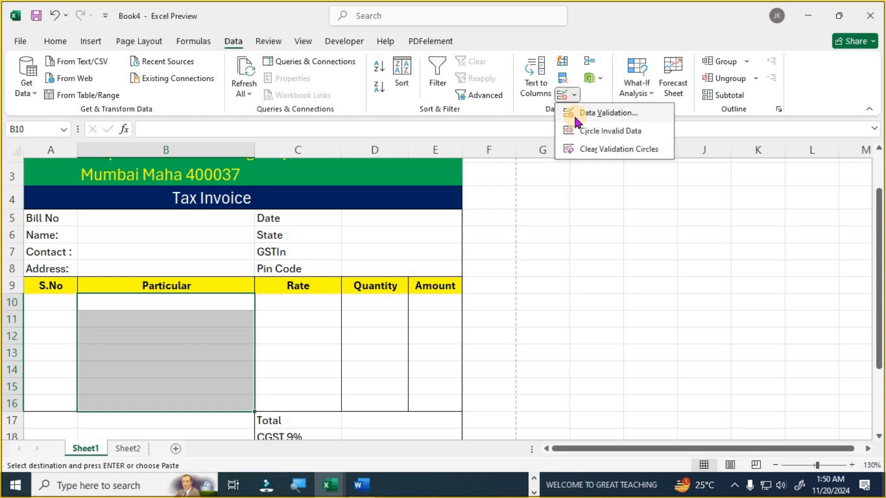
{"action": "left_click", "coordinate": [604, 116]}
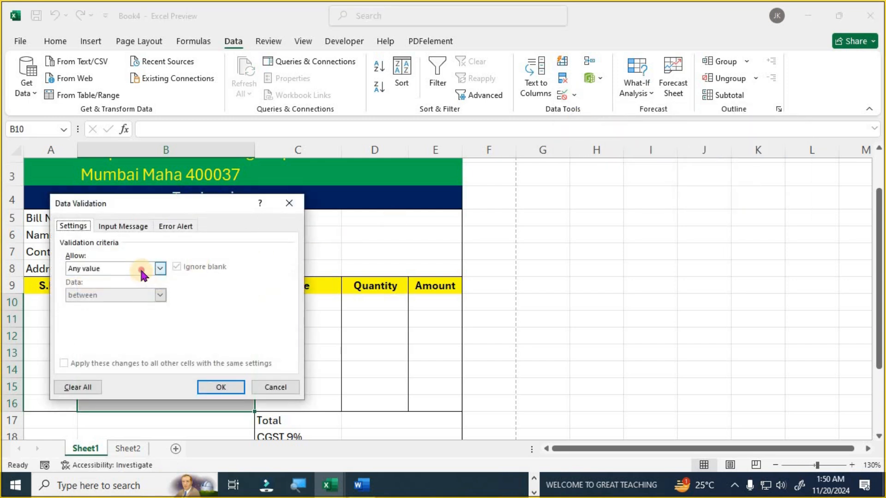
- Set the validation to a List sourced from Sheet2!$A$3:$A$10 and confirm it
{"action": "left_click", "coordinate": [142, 272]}
{"action": "left_click", "coordinate": [110, 307]}
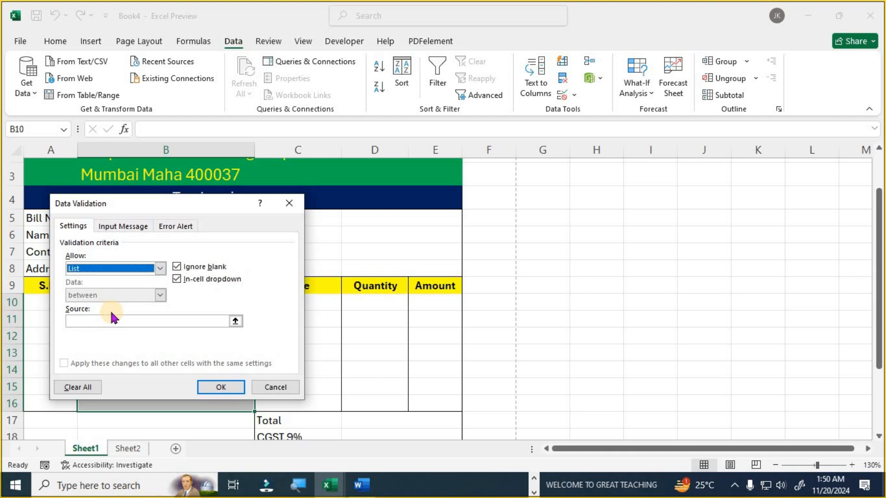
{"action": "left_click", "coordinate": [97, 321]}
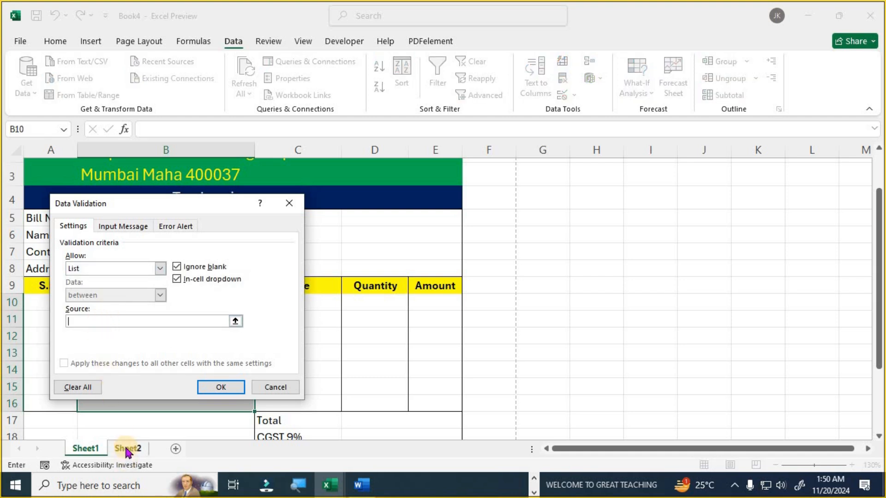
{"action": "left_click", "coordinate": [127, 450]}
{"action": "left_click_drag", "start_coordinate": [185, 204], "coordinate": [468, 169]}
{"action": "left_click_drag", "start_coordinate": [61, 218], "coordinate": [43, 400]}
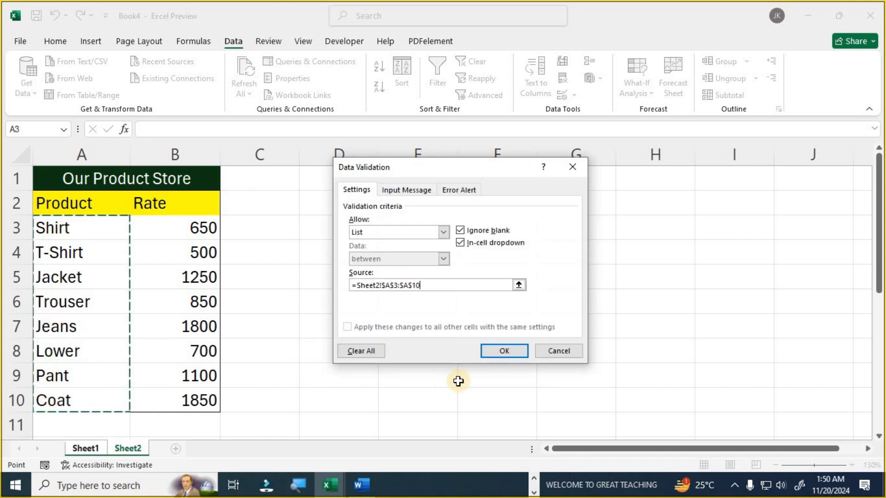
{"action": "left_click", "coordinate": [503, 351]}
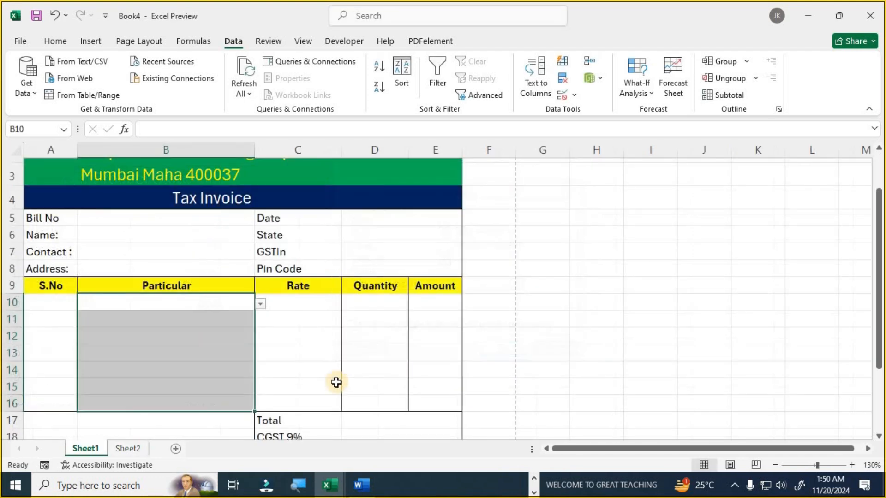
{"action": "left_click", "coordinate": [261, 304]}
- Pick Trouser from the product dropdowns in B10 and B11
{"action": "left_click", "coordinate": [226, 348]}
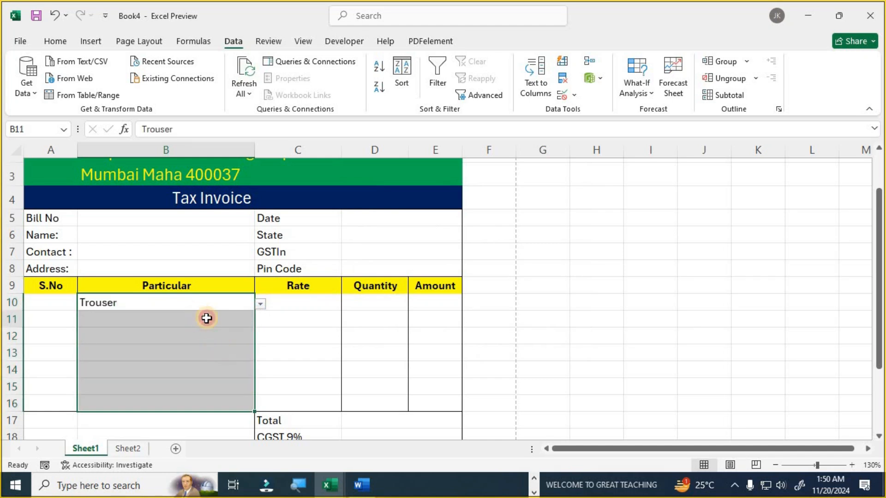
{"action": "left_click", "coordinate": [206, 318]}
{"action": "left_click", "coordinate": [261, 321]}
{"action": "left_click", "coordinate": [208, 366]}
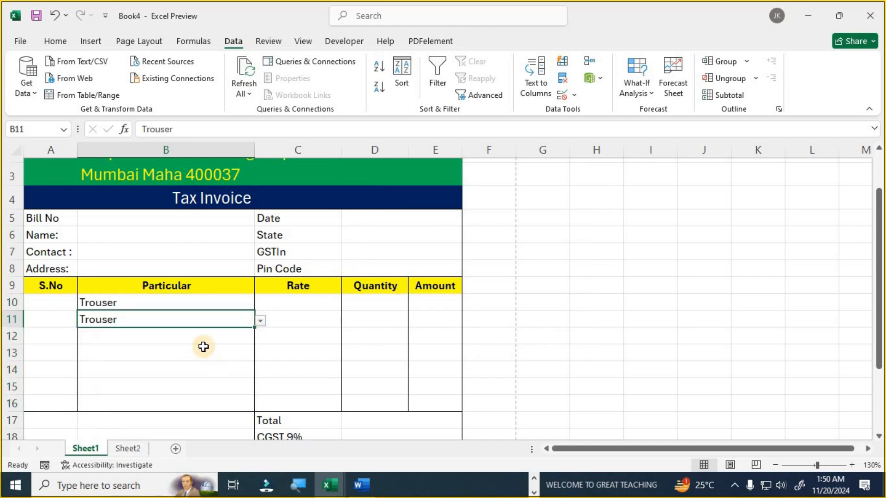
- Increase the font of Particular cells B10:B16 to 14 pt
{"action": "left_click_drag", "start_coordinate": [158, 302], "coordinate": [166, 410]}
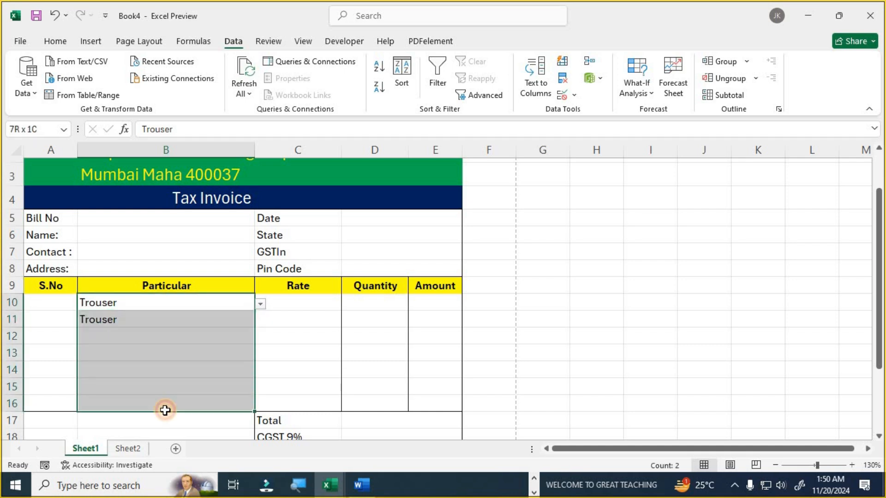
{"action": "left_click", "coordinate": [56, 42]}
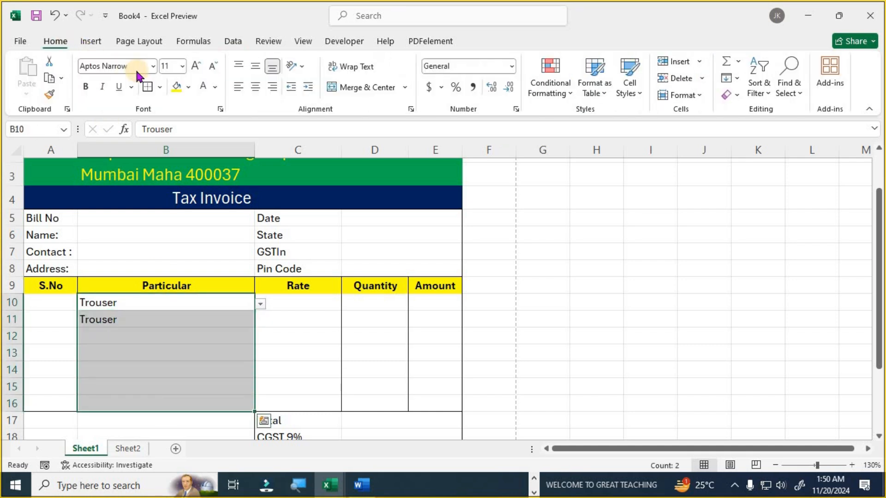
{"action": "left_click", "coordinate": [193, 66]}
{"action": "left_click", "coordinate": [194, 66]}
{"action": "scroll", "coordinate": [251, 361], "scroll_direction": "down", "scroll_amount": 2}
{"action": "scroll", "coordinate": [253, 364], "scroll_direction": "up", "scroll_amount": 2}
{"action": "left_click", "coordinate": [300, 365]}
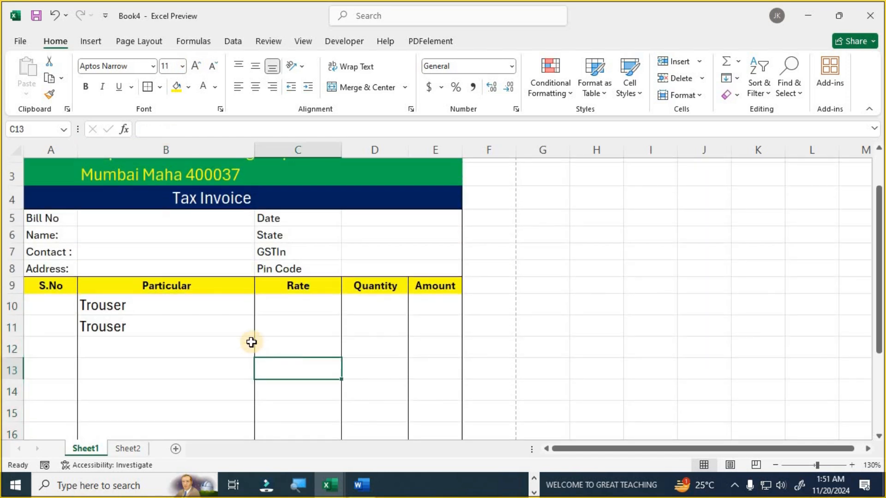
{"action": "left_click", "coordinate": [152, 310]}
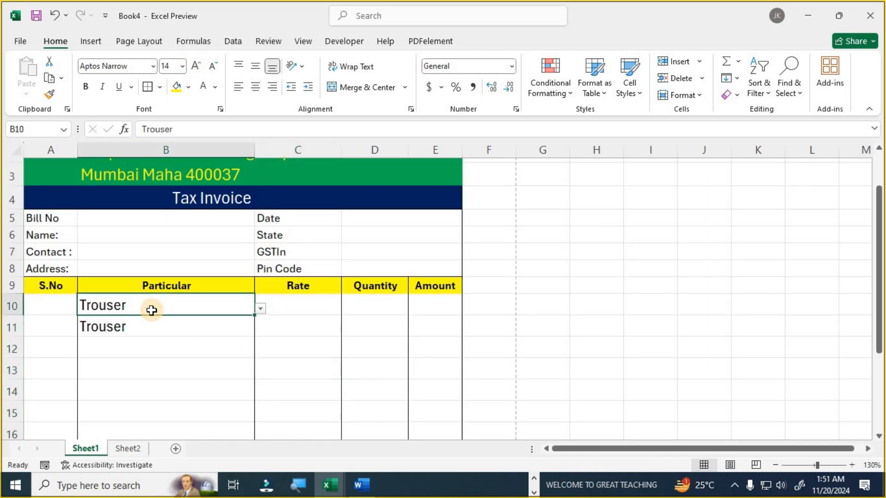
{"action": "left_click", "coordinate": [310, 302]}
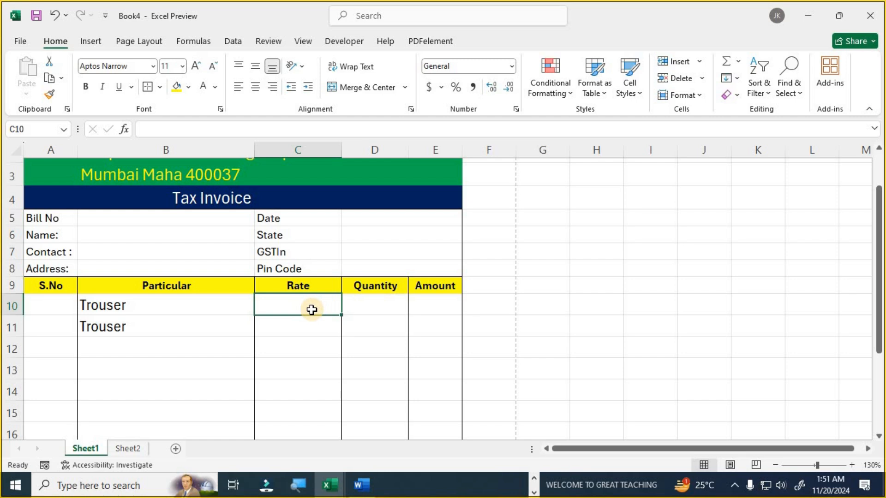
- Enter =VLOOKUP(B10,Sheet2!$A$2:$B$10,2,0) in C10 so Trouser's rate shows 850
{"action": "type", "text": "=vlo"}
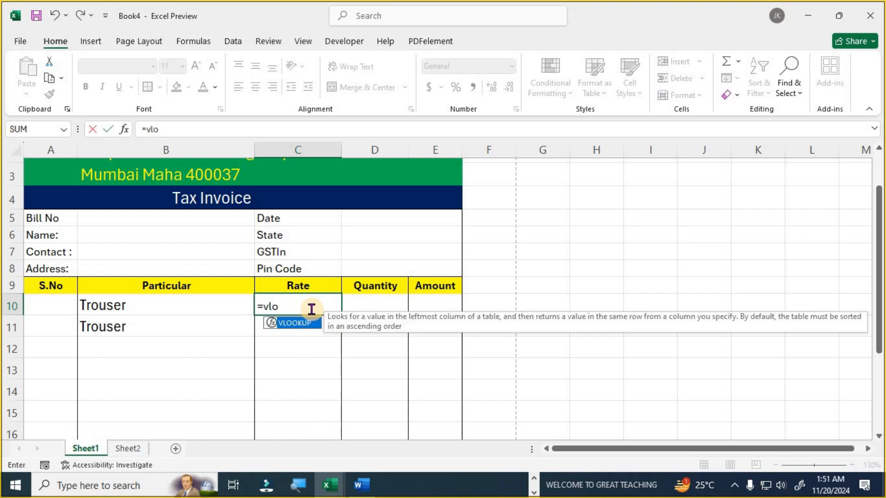
{"action": "key", "text": "Tab"}
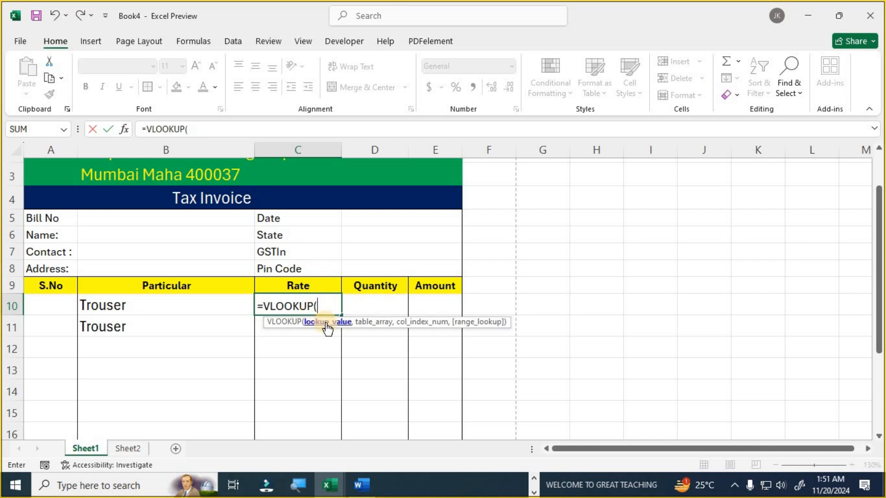
{"action": "left_click", "coordinate": [151, 304]}
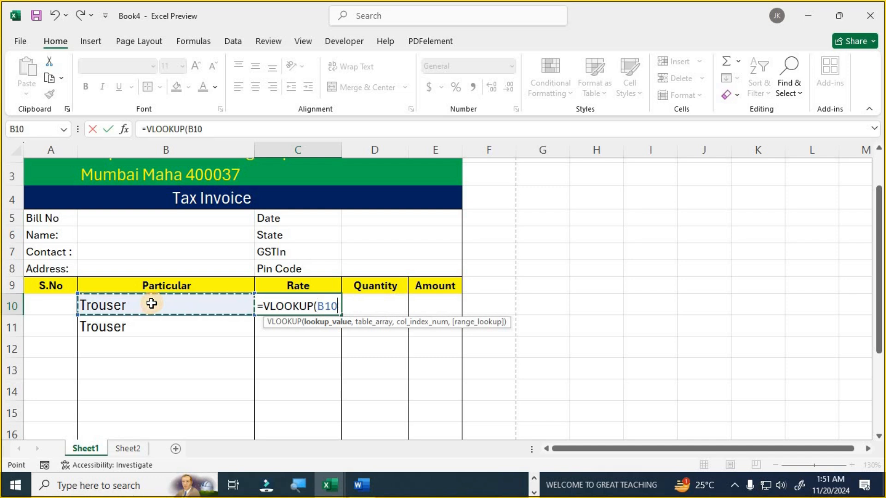
{"action": "type", "text": ","}
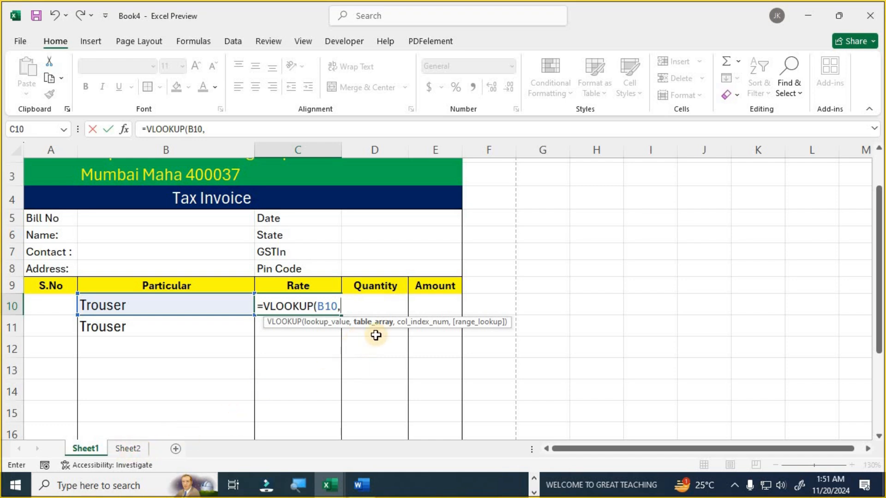
{"action": "left_click", "coordinate": [133, 451]}
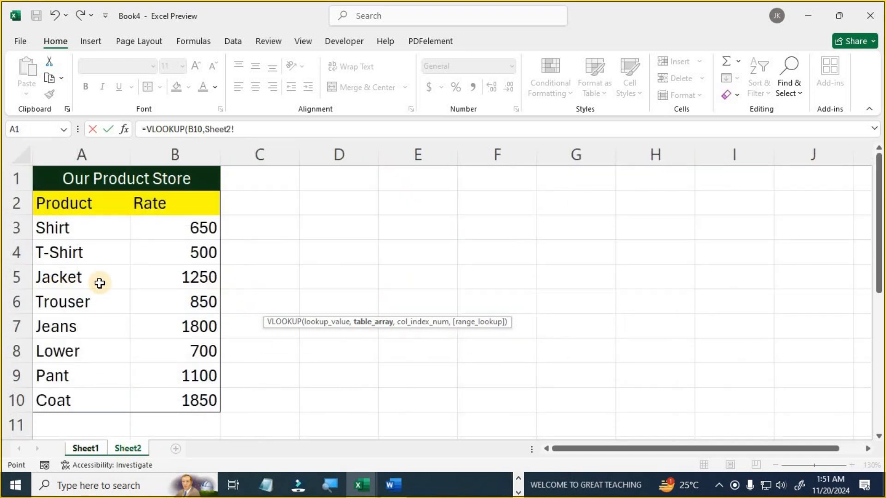
{"action": "left_click_drag", "start_coordinate": [56, 201], "coordinate": [198, 395]}
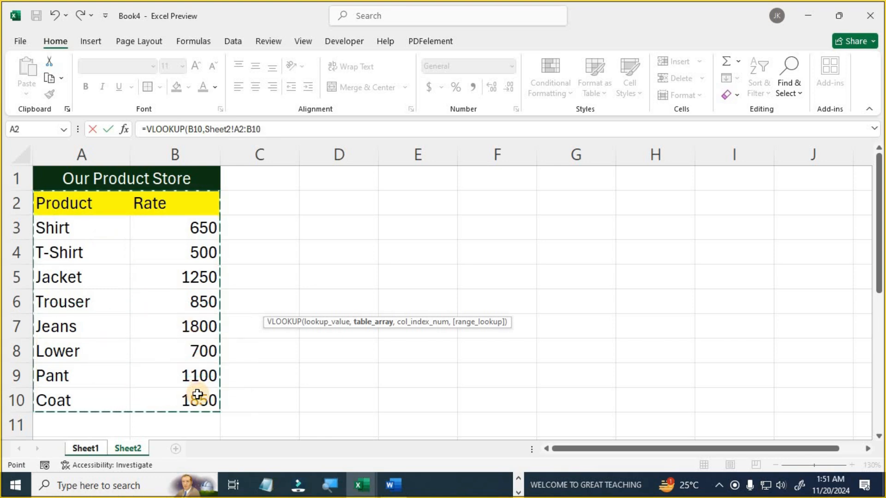
{"action": "key", "text": "F4"}
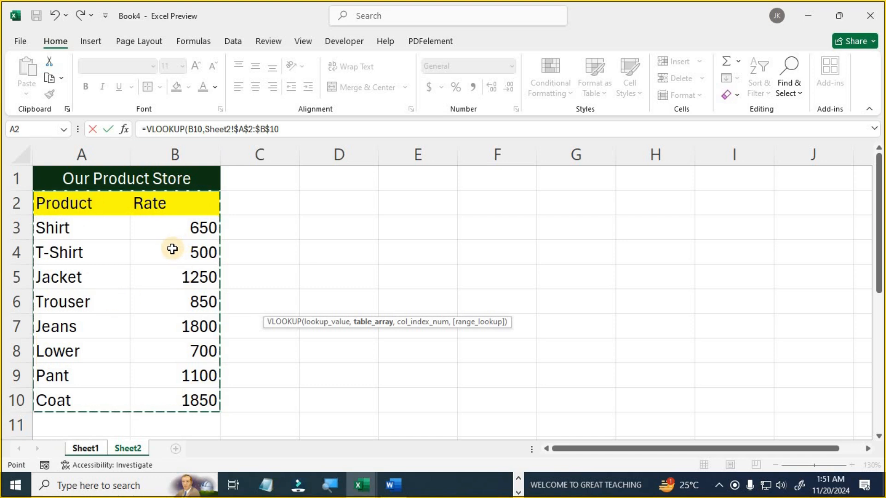
{"action": "left_click", "coordinate": [296, 129]}
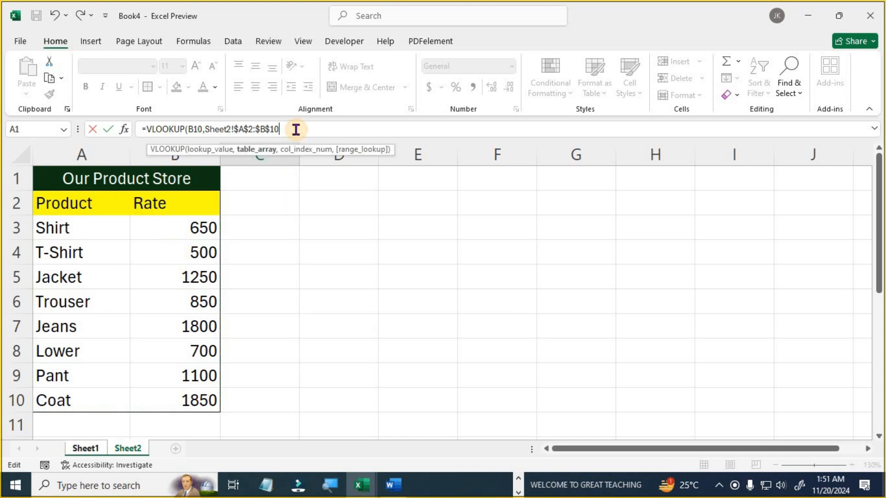
{"action": "type", "text": ","}
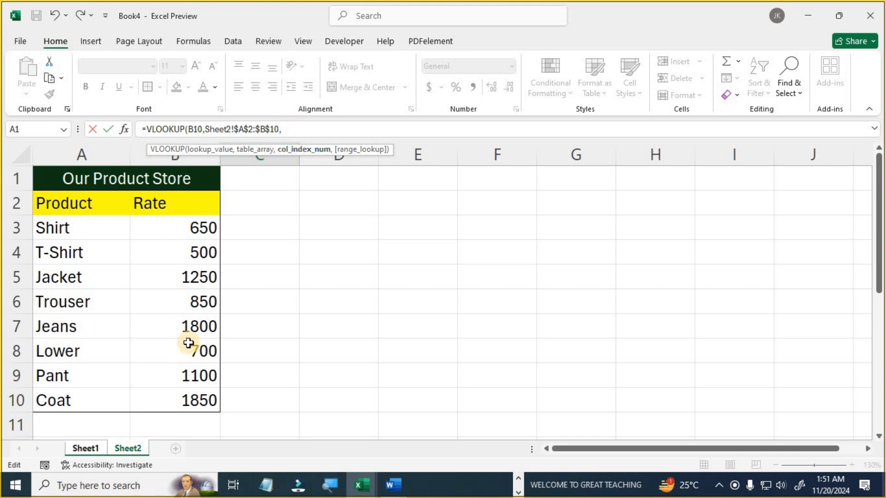
{"action": "type", "text": "2,"}
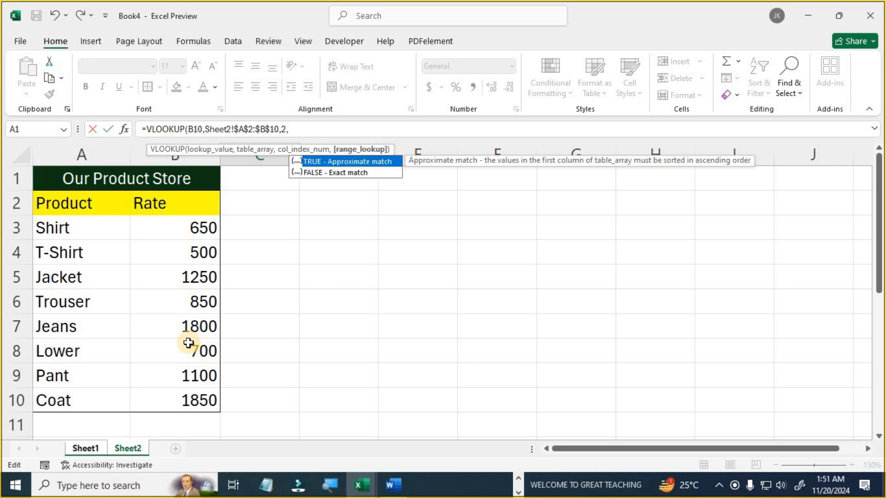
{"action": "type", "text": "0)"}
{"action": "key", "text": "Return"}
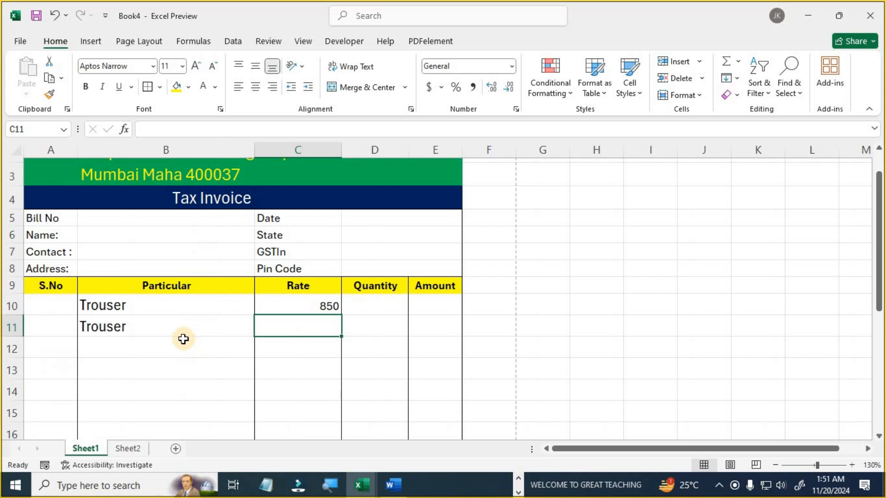
- Choose Jeans as the second invoice item in B11
{"action": "left_click", "coordinate": [194, 306]}
{"action": "left_click", "coordinate": [216, 331]}
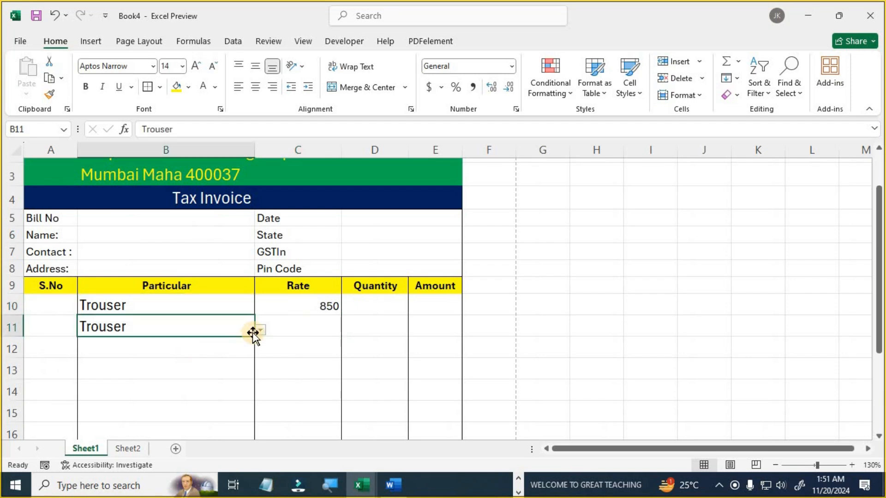
{"action": "left_click", "coordinate": [260, 330]}
{"action": "left_click", "coordinate": [160, 388]}
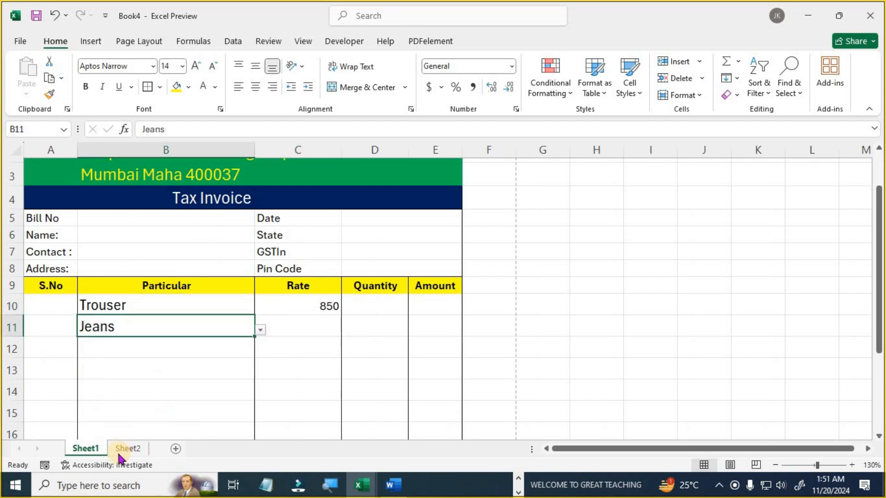
- Check Trouser's 850 rate on Sheet2, then fill the C10 lookup formula down to C16
{"action": "left_click", "coordinate": [128, 449]}
{"action": "left_click_drag", "start_coordinate": [69, 305], "coordinate": [184, 303]}
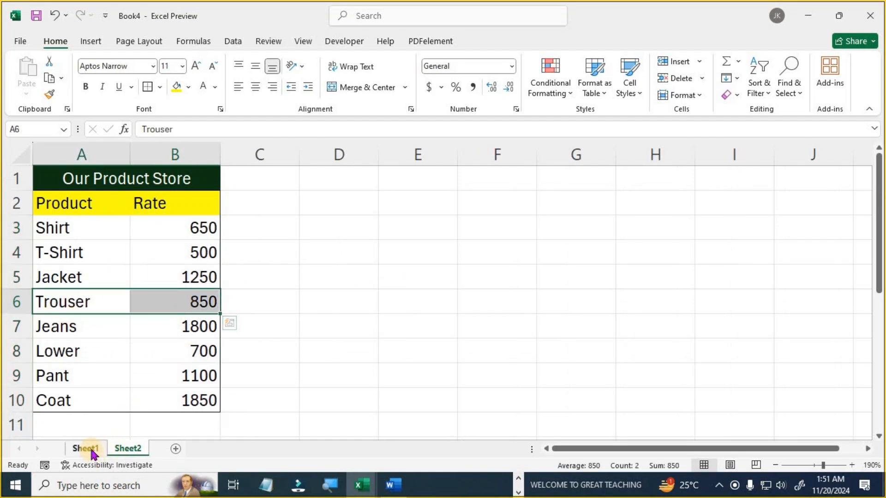
{"action": "left_click", "coordinate": [87, 448]}
{"action": "left_click", "coordinate": [325, 306]}
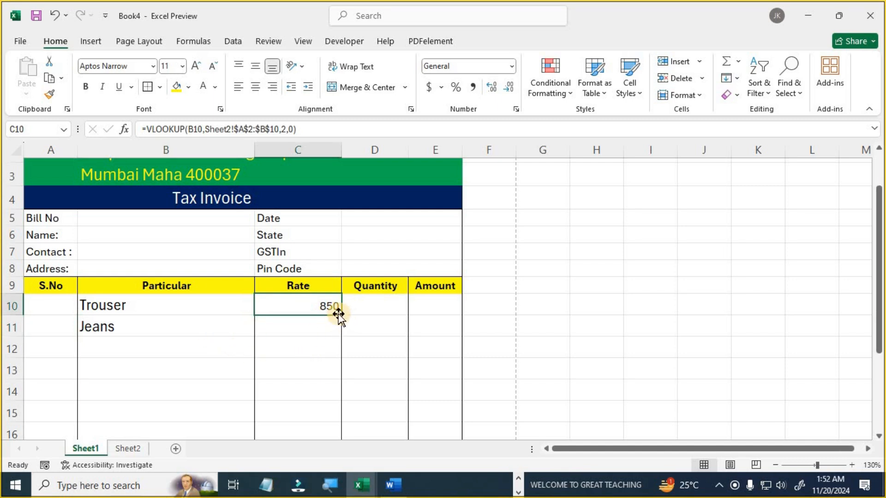
{"action": "left_click", "coordinate": [298, 326]}
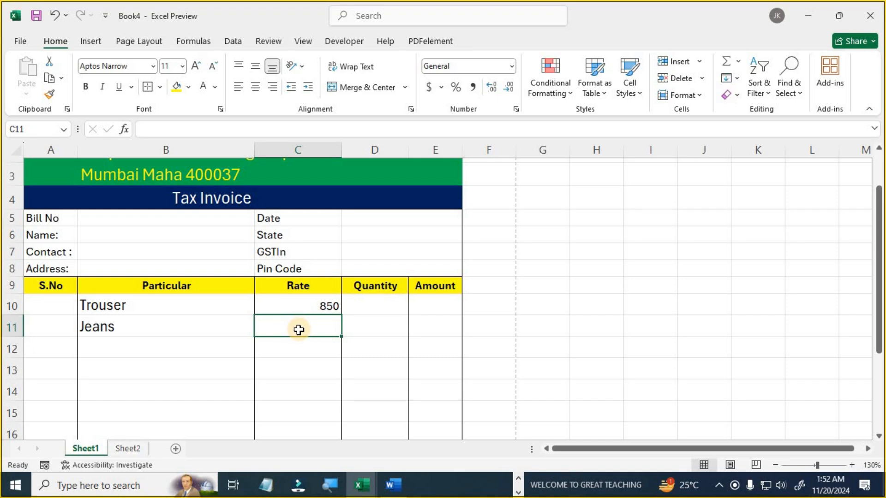
{"action": "left_click", "coordinate": [330, 303]}
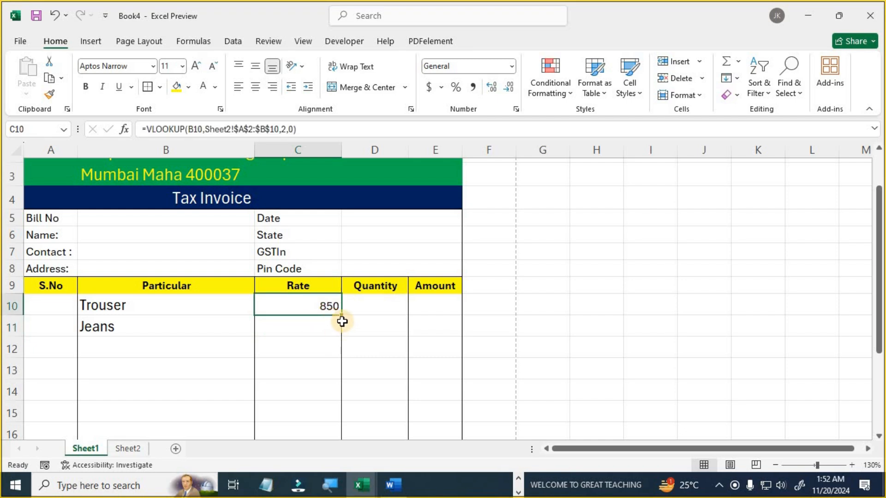
{"action": "left_click_drag", "start_coordinate": [342, 314], "coordinate": [326, 335]}
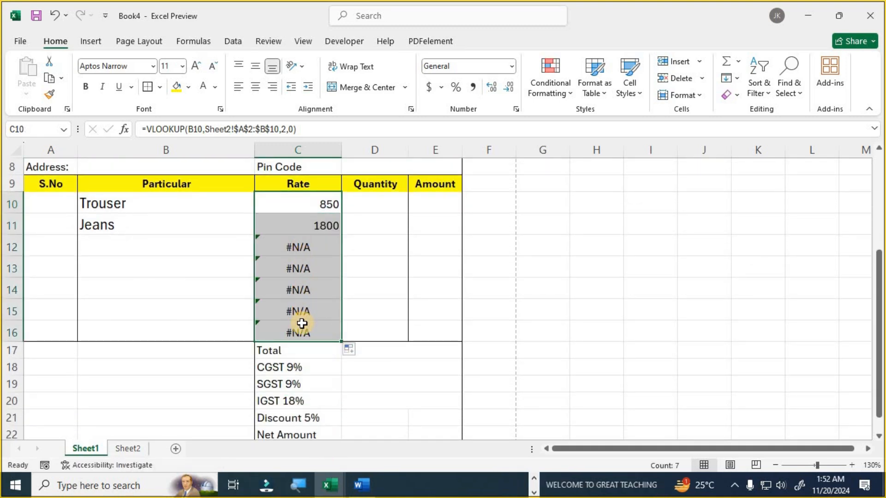
- Inspect the empty Particular rows and the #N/A rate results in C12–C16
{"action": "left_click", "coordinate": [154, 249]}
{"action": "left_click", "coordinate": [155, 287]}
{"action": "left_click", "coordinate": [154, 304]}
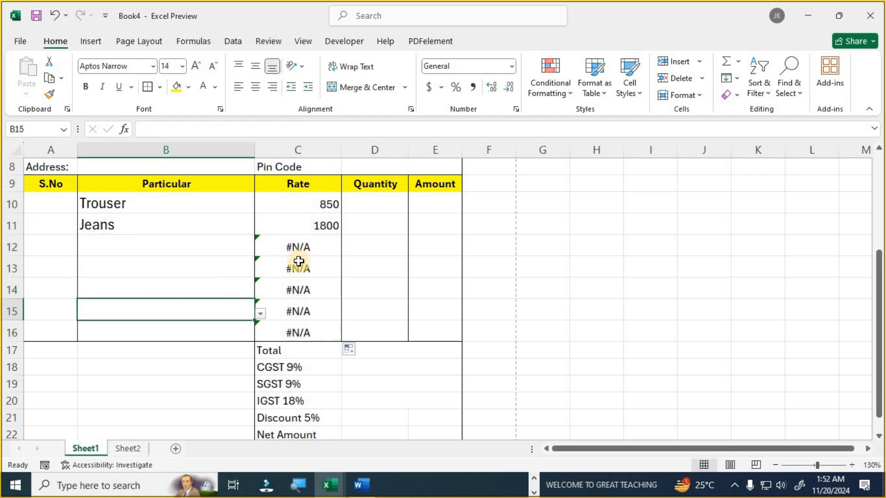
{"action": "left_click", "coordinate": [302, 246]}
{"action": "left_click", "coordinate": [305, 265]}
{"action": "left_click", "coordinate": [303, 289]}
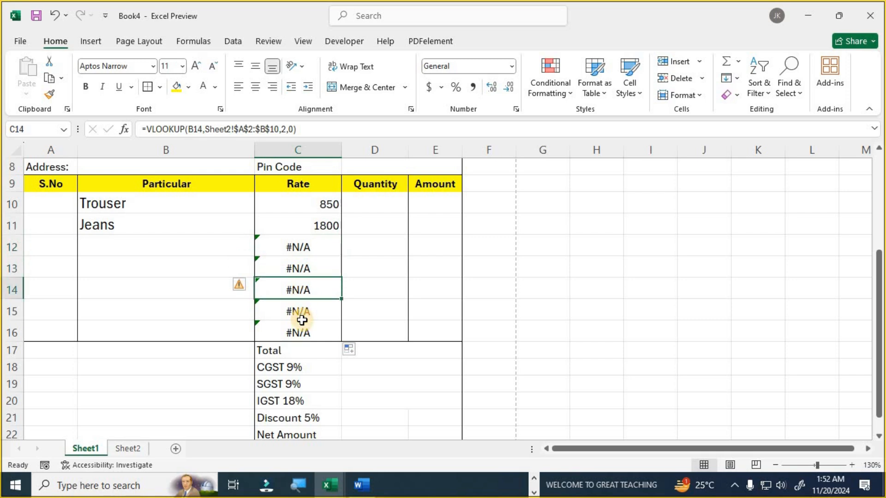
{"action": "left_click", "coordinate": [303, 330]}
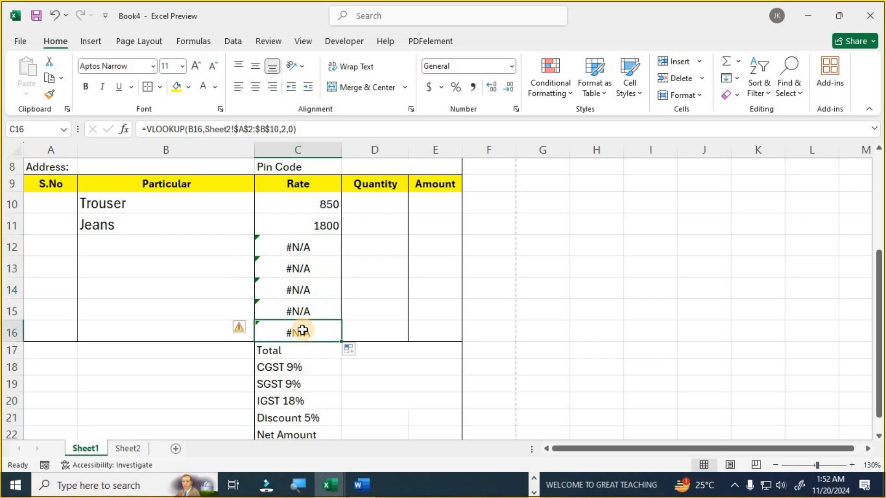
- Change C10 to =IFERROR(VLOOKUP(B10,Sheet2!$A$2:$B$10,2,0),"") and fill it down to C16
{"action": "left_click", "coordinate": [326, 203]}
{"action": "key", "text": "F2"}
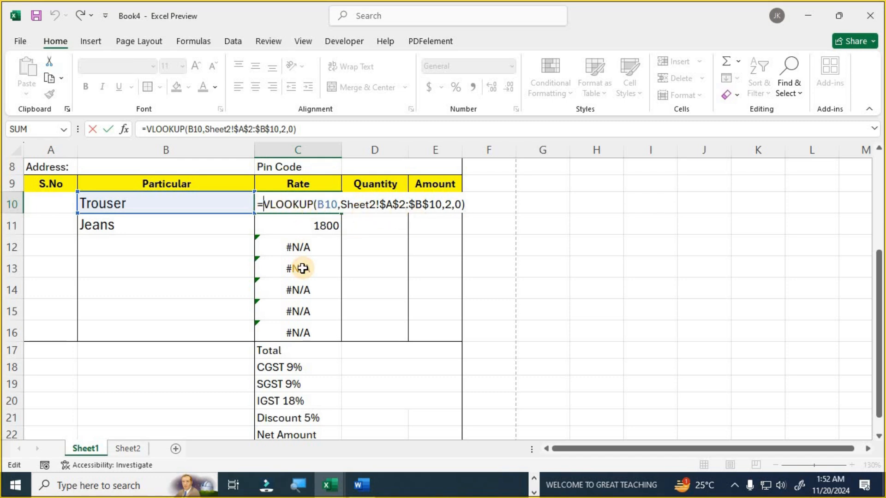
{"action": "type", "text": "IF"}
{"action": "key", "text": "Down"}
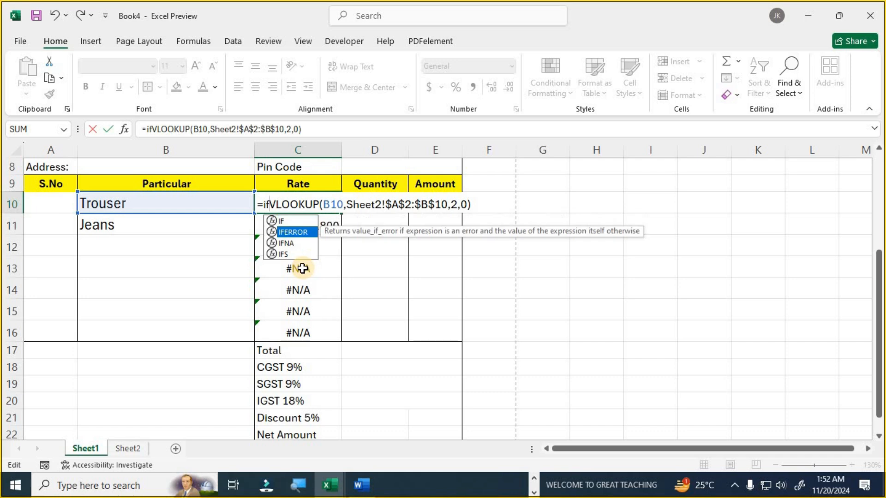
{"action": "key", "text": "Tab"}
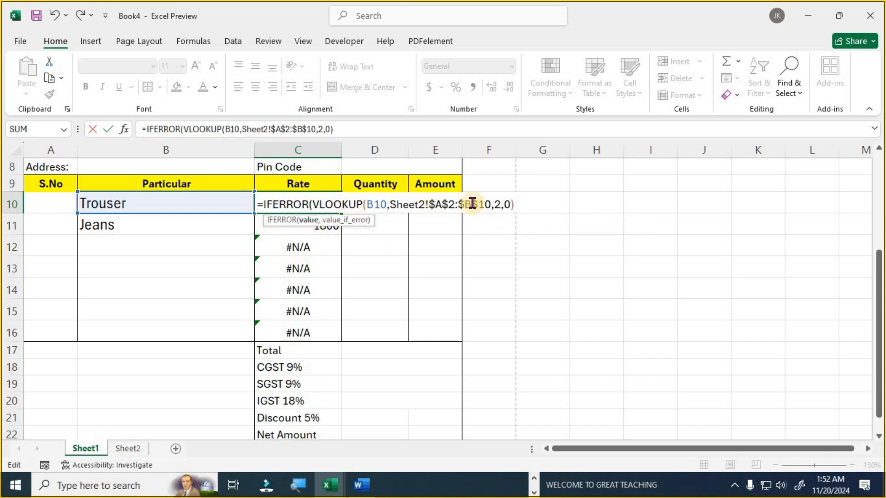
{"action": "left_click", "coordinate": [511, 207]}
{"action": "type", "text": ")"}
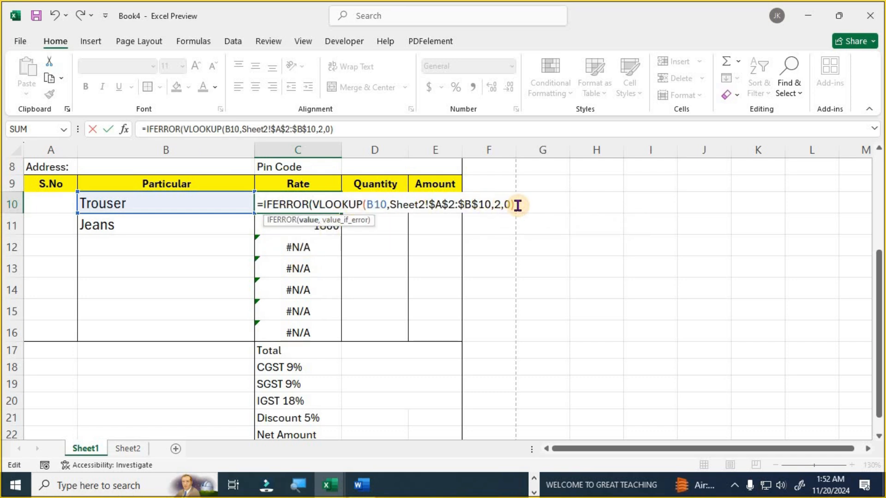
{"action": "type", "text": ",\"\")"}
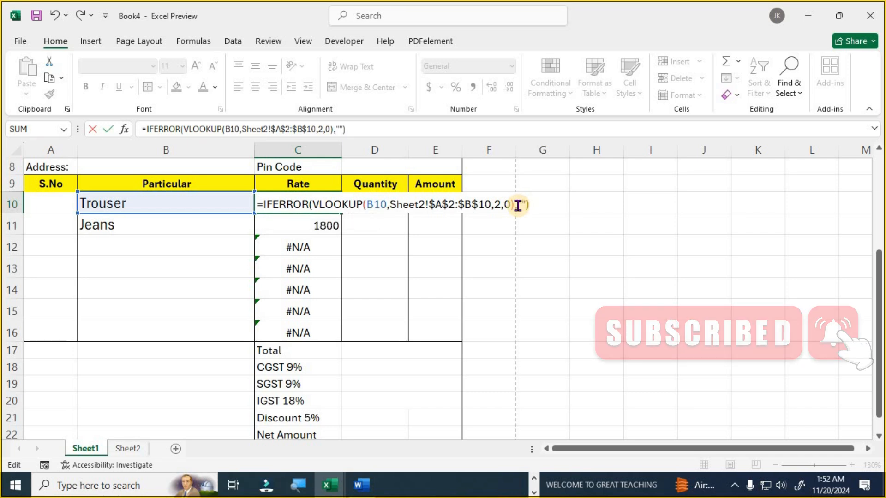
{"action": "key", "text": "Return"}
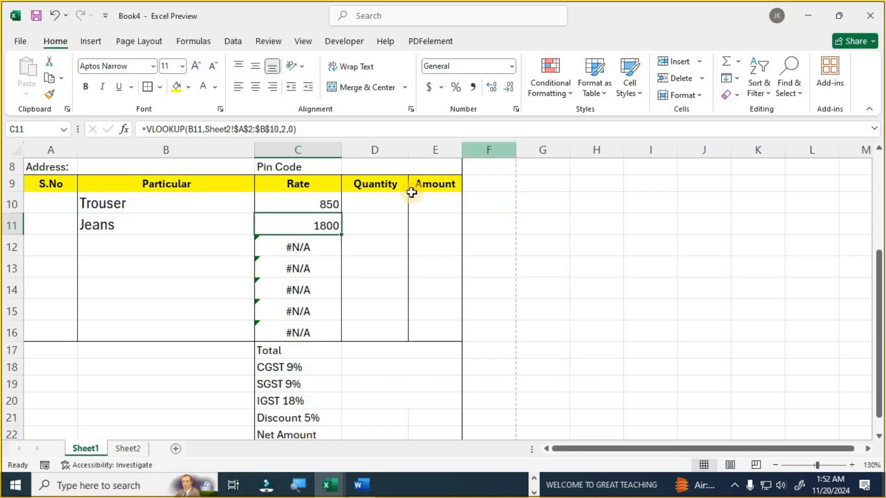
{"action": "left_click", "coordinate": [323, 202]}
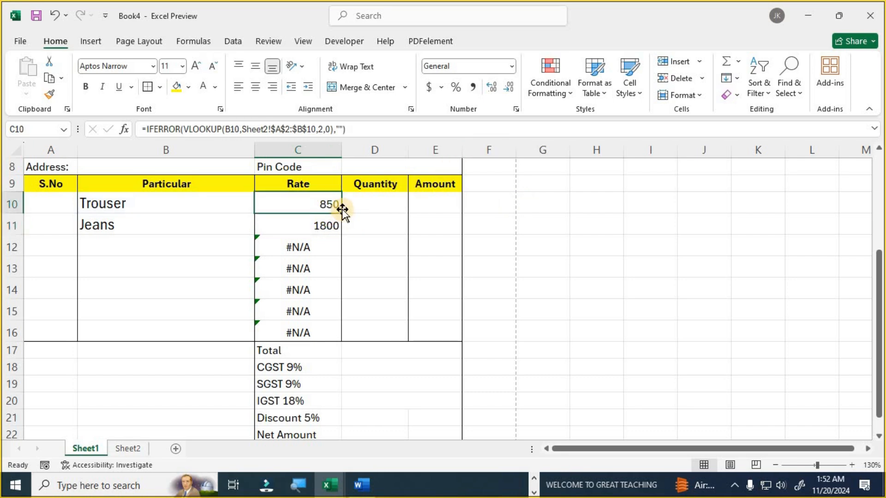
{"action": "left_click_drag", "start_coordinate": [342, 213], "coordinate": [332, 332]}
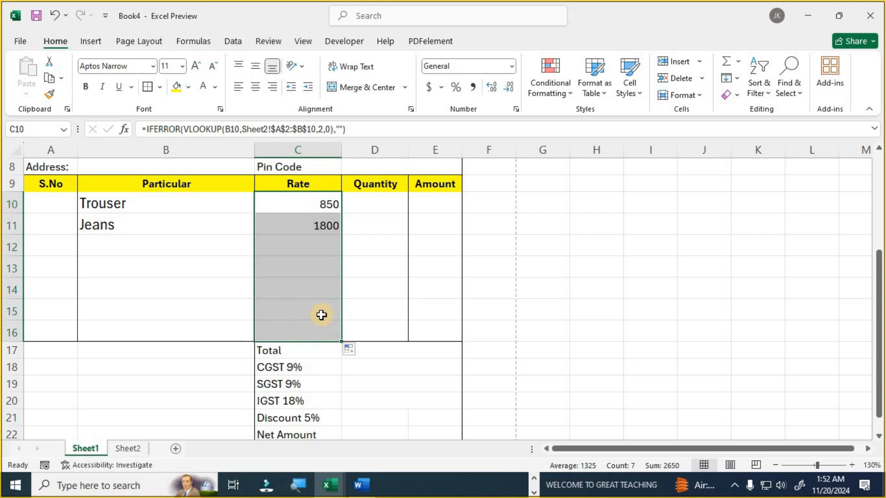
- Choose T-Shirt in B12 and Trouser in B13 from the product dropdowns
{"action": "left_click", "coordinate": [147, 244]}
{"action": "left_click", "coordinate": [259, 250]}
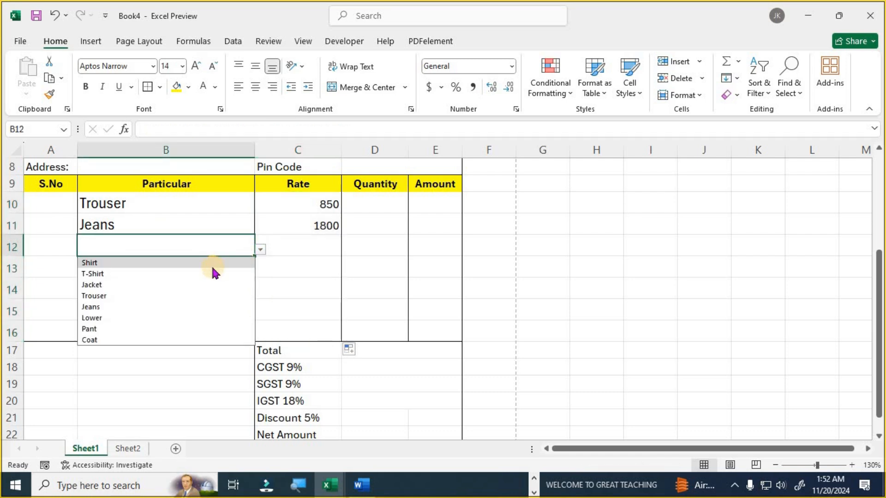
{"action": "left_click", "coordinate": [206, 274]}
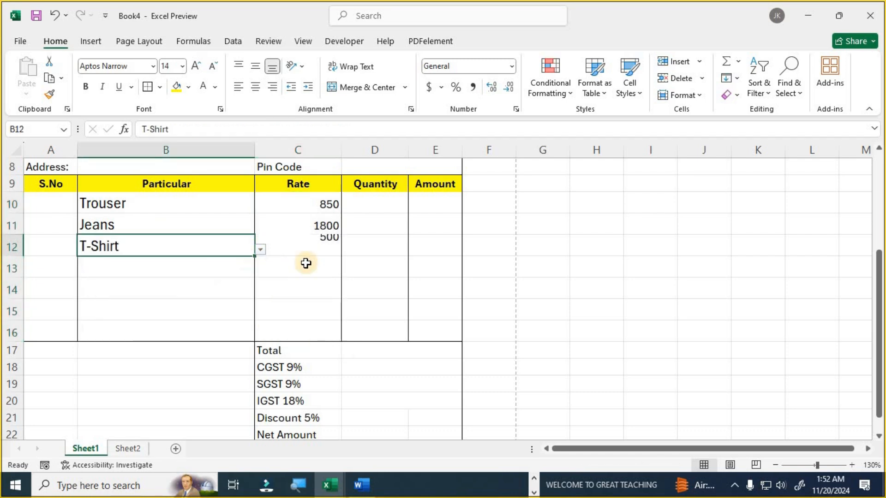
{"action": "left_click", "coordinate": [217, 269]}
{"action": "left_click", "coordinate": [261, 271]}
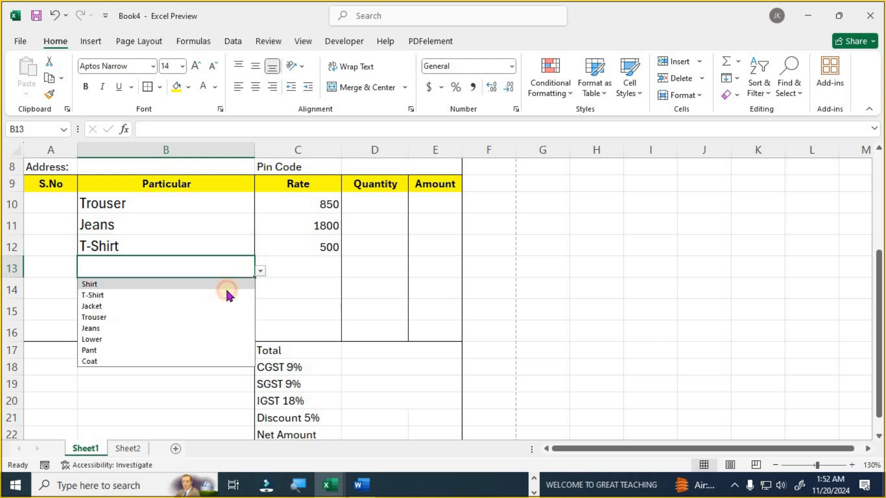
{"action": "left_click", "coordinate": [223, 317]}
- Compare the looked-up rates 500 and 850 against Sheet2's rate list
{"action": "left_click", "coordinate": [318, 204]}
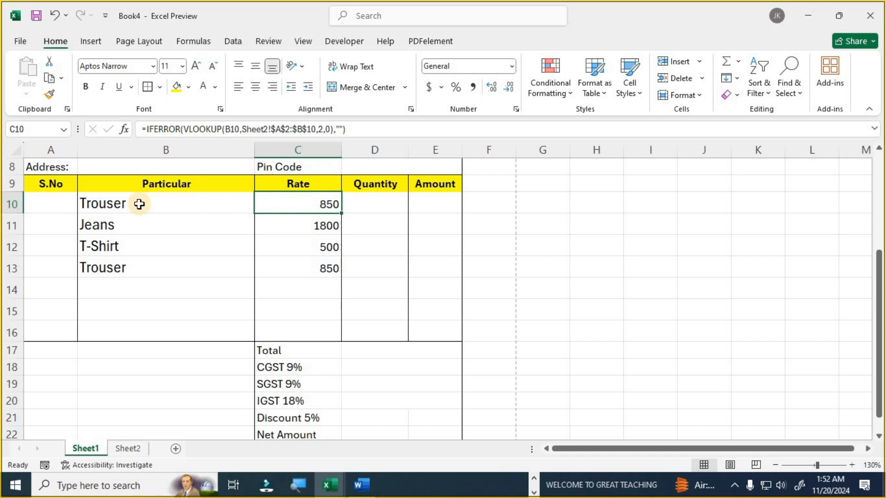
{"action": "left_click", "coordinate": [132, 450]}
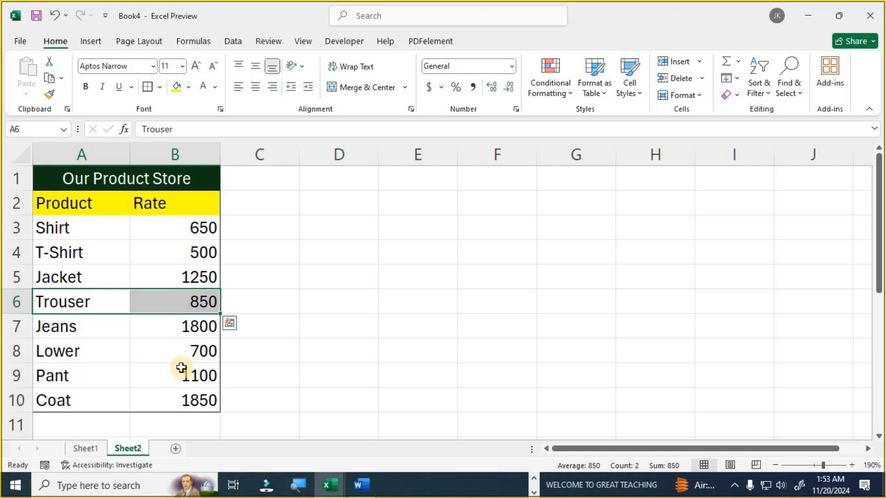
{"action": "left_click", "coordinate": [93, 452]}
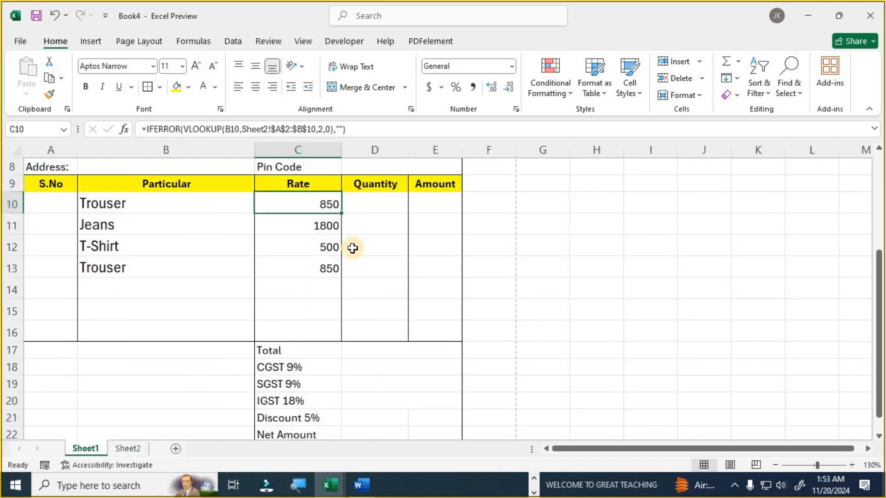
- Enter the Amount formula =C10*D10 in E10
{"action": "left_click", "coordinate": [375, 221]}
{"action": "left_click", "coordinate": [429, 201]}
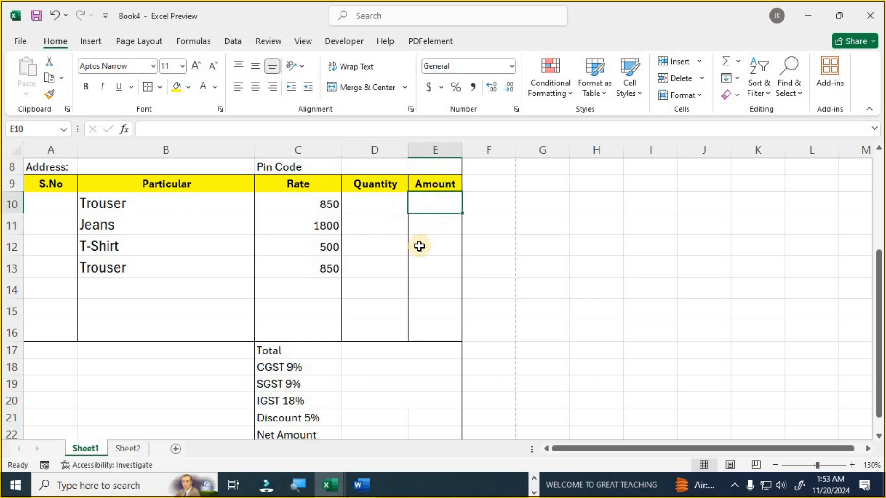
{"action": "type", "text": "="}
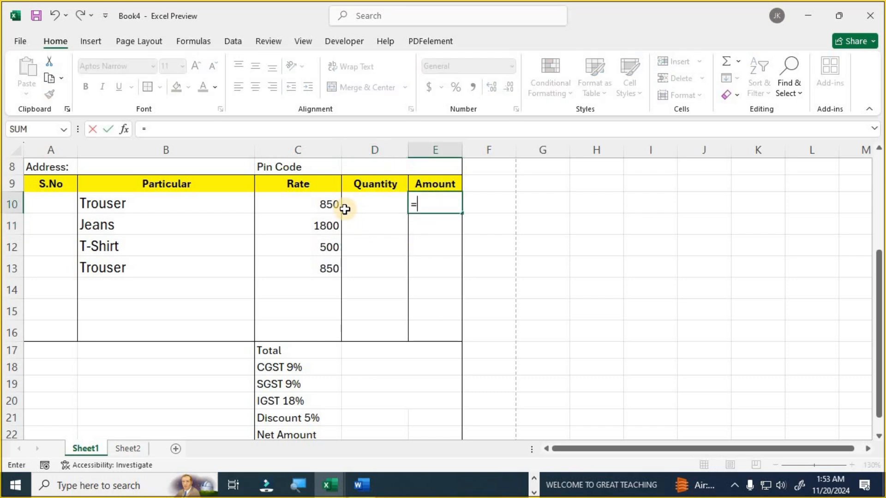
{"action": "left_click", "coordinate": [317, 204]}
{"action": "type", "text": "*"}
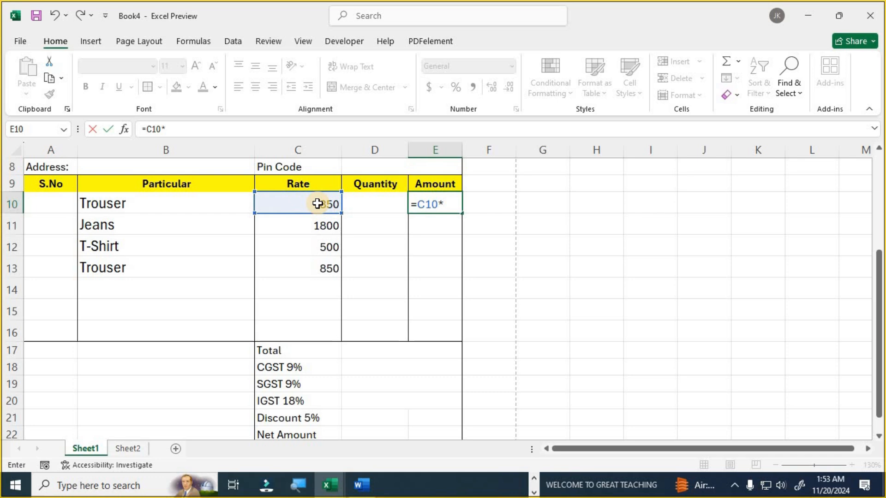
{"action": "left_click", "coordinate": [358, 201]}
{"action": "key", "text": "Return"}
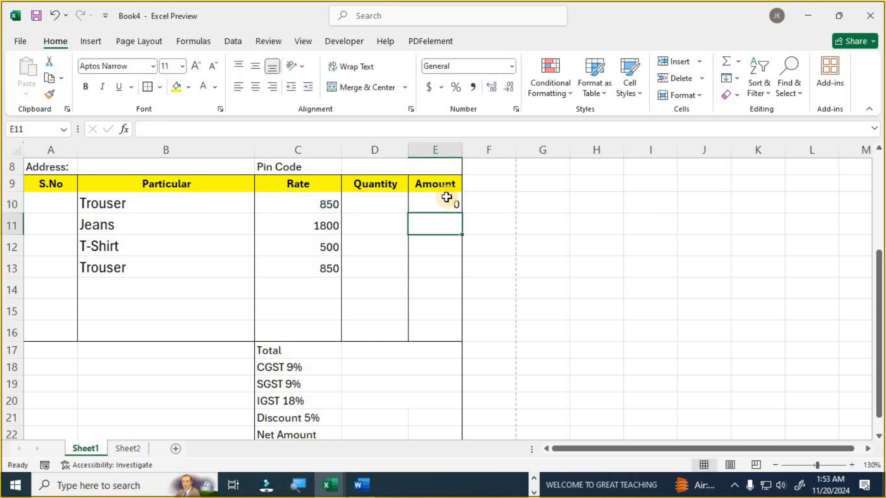
- Enter quantities 10 in D10 and 5 in D11, then fill E10's formula down to E16
{"action": "left_click", "coordinate": [381, 205]}
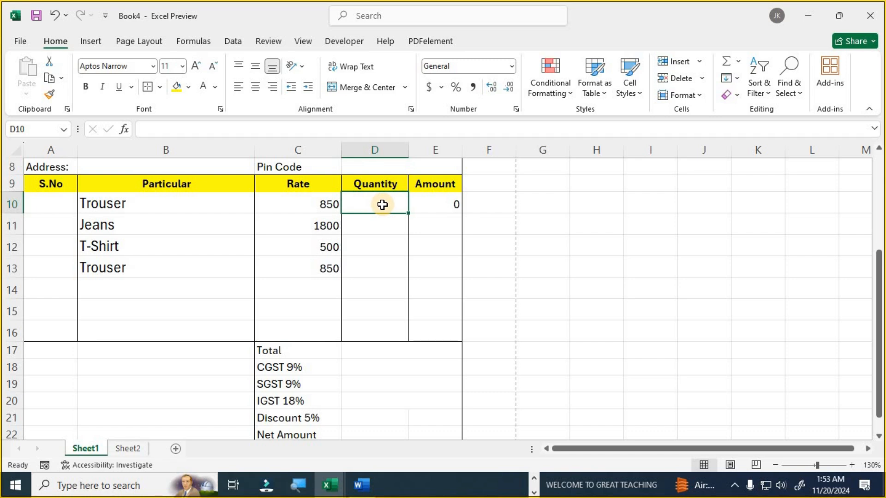
{"action": "type", "text": "10"}
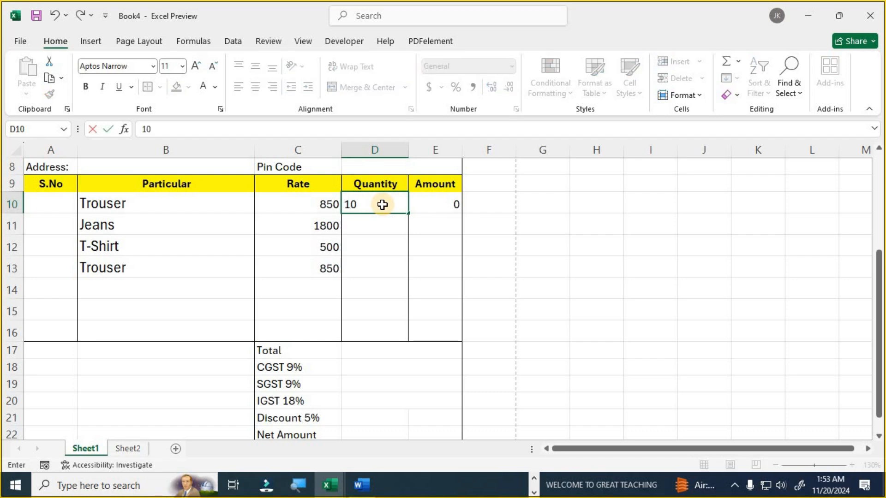
{"action": "key", "text": "Return"}
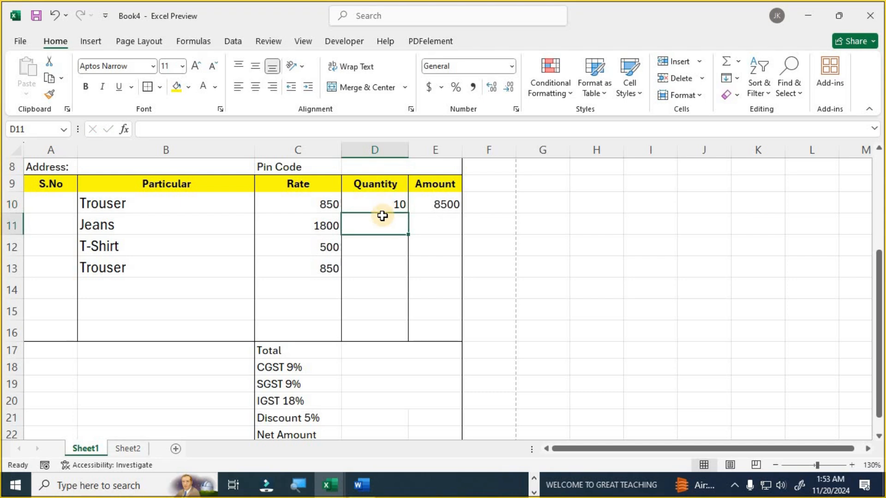
{"action": "type", "text": "5"}
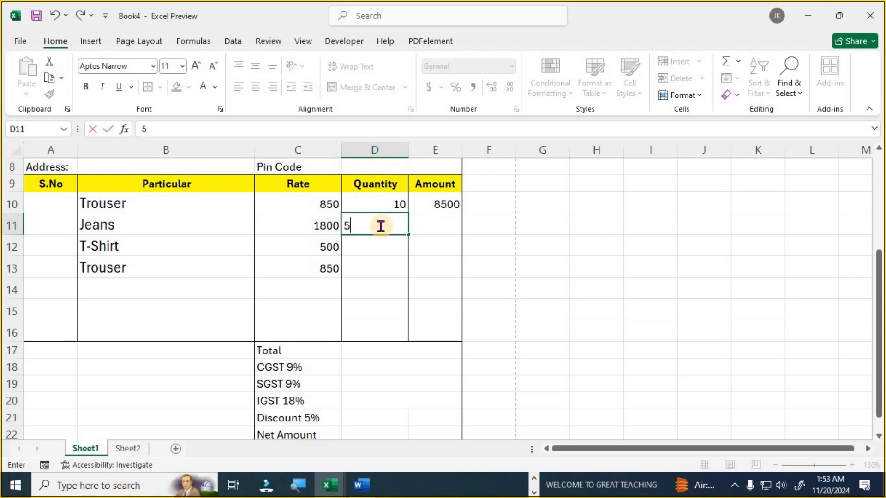
{"action": "key", "text": "Return"}
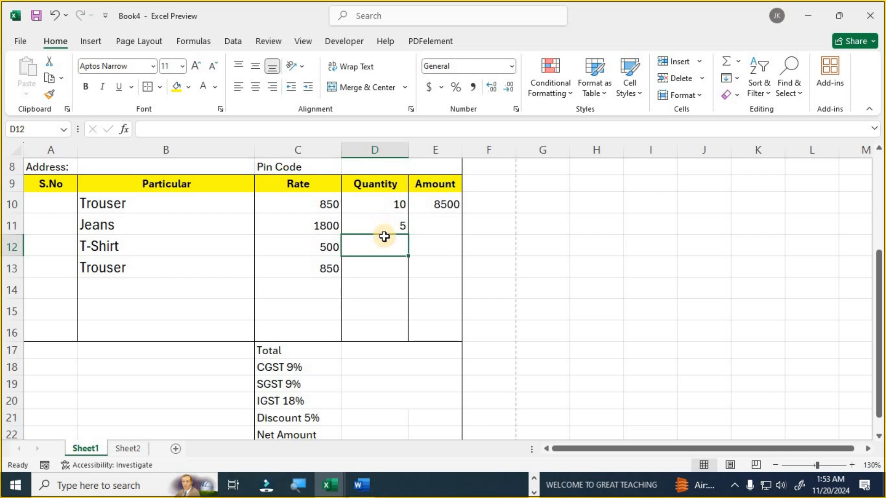
{"action": "left_click", "coordinate": [447, 204]}
{"action": "left_click_drag", "start_coordinate": [462, 214], "coordinate": [451, 332]}
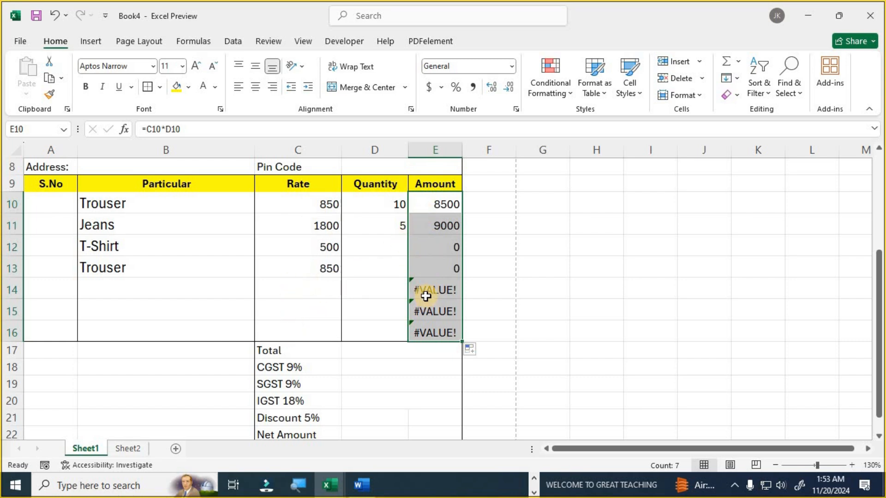
- Change E10 to =IFERROR(C10*D10,"") and fill it down to E16
{"action": "left_click", "coordinate": [440, 207]}
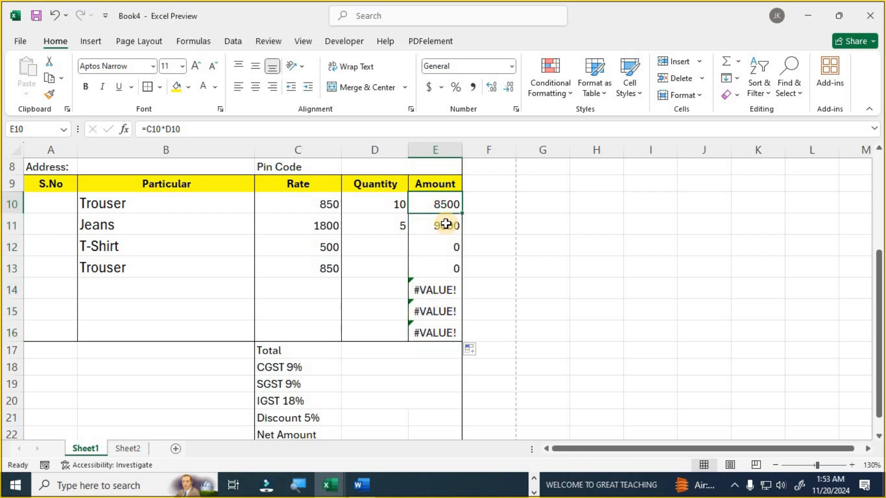
{"action": "key", "text": "F2"}
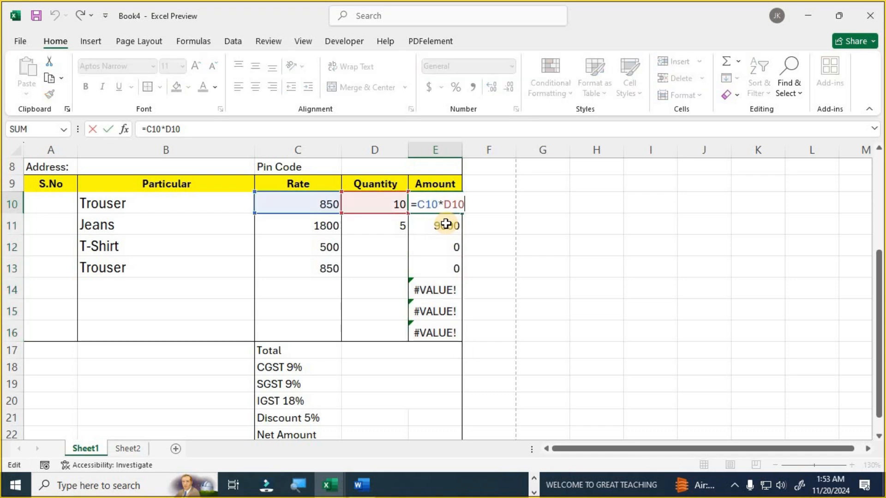
{"action": "left_click", "coordinate": [417, 204]}
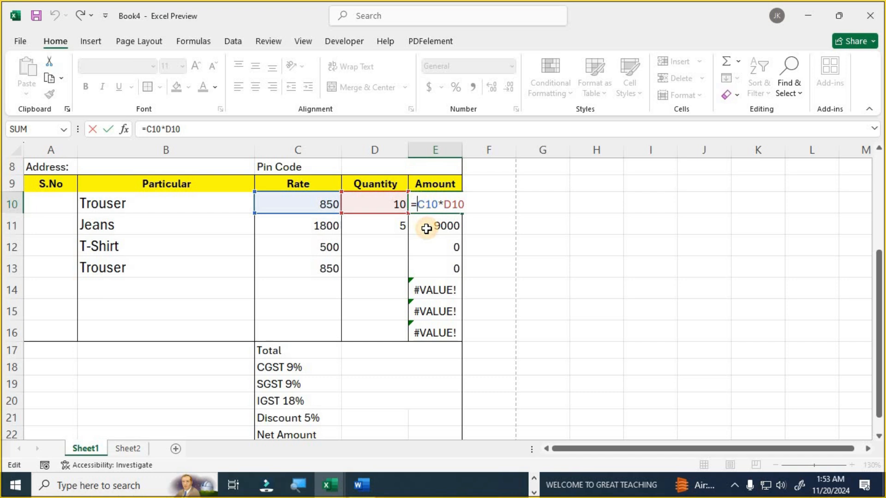
{"action": "type", "text": "if"}
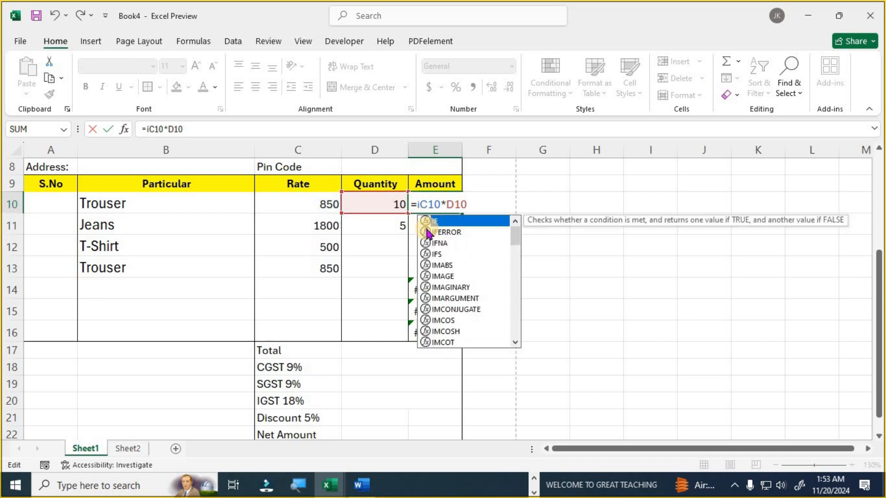
{"action": "double_click", "coordinate": [426, 231]}
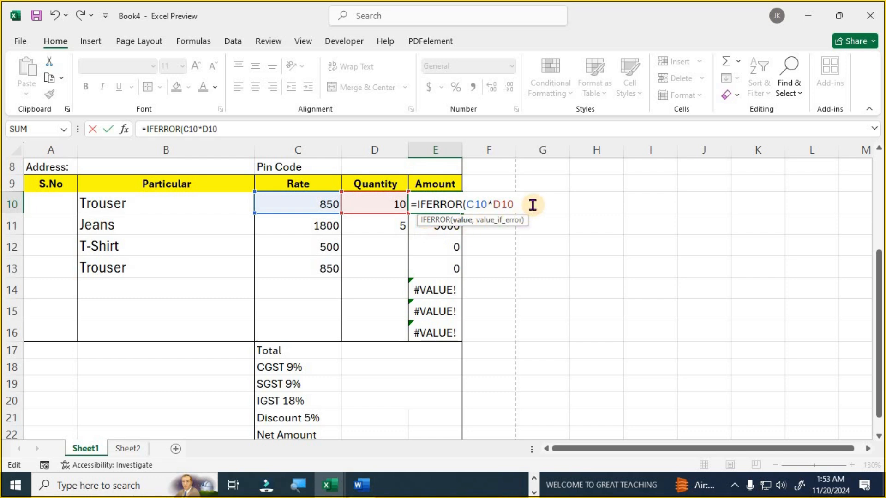
{"action": "type", "text": ","}
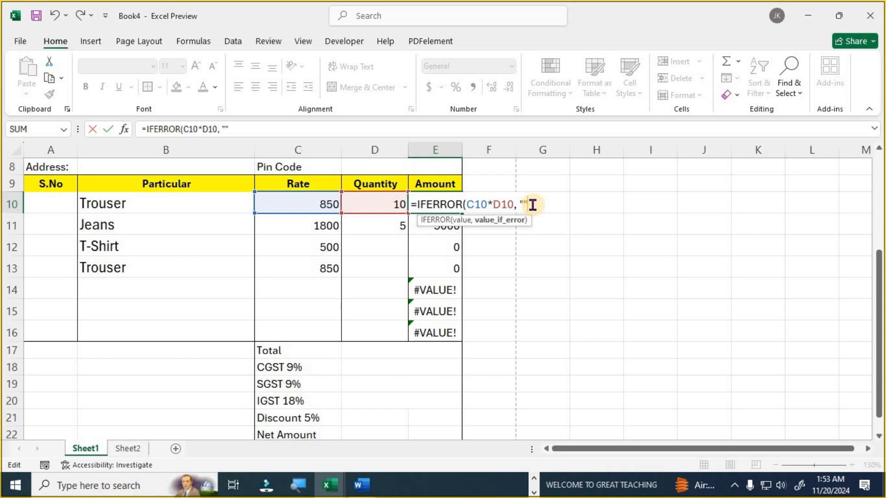
{"action": "key", "text": "Return"}
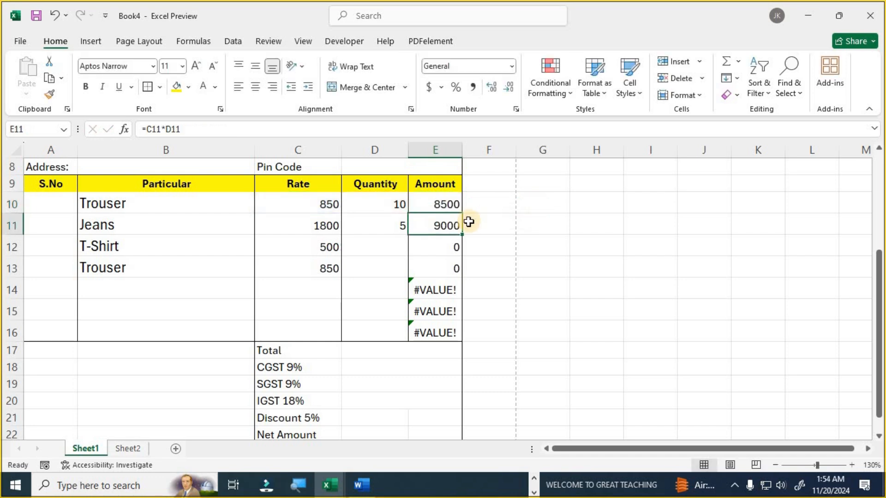
{"action": "left_click", "coordinate": [445, 203]}
{"action": "left_click_drag", "start_coordinate": [462, 211], "coordinate": [461, 334]}
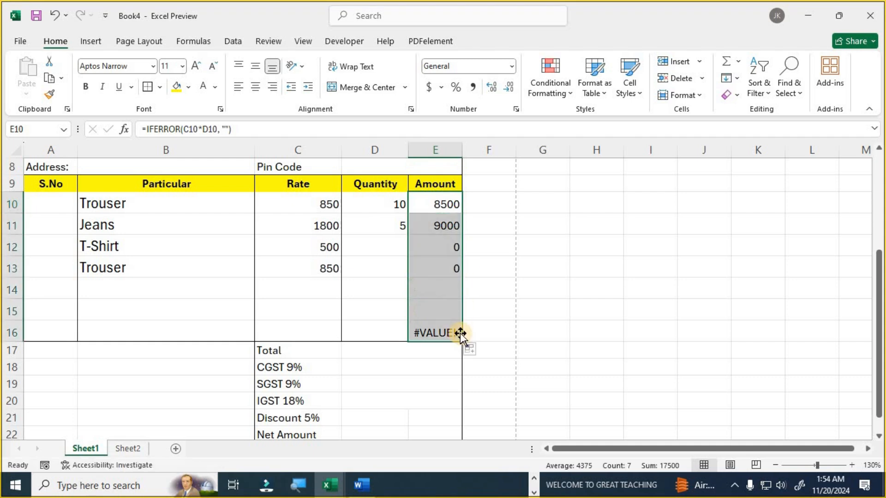
- Enter quantities 5 for T-Shirt in D12 and 25 for Trouser in D13
{"action": "left_click", "coordinate": [373, 250]}
{"action": "type", "text": "5"}
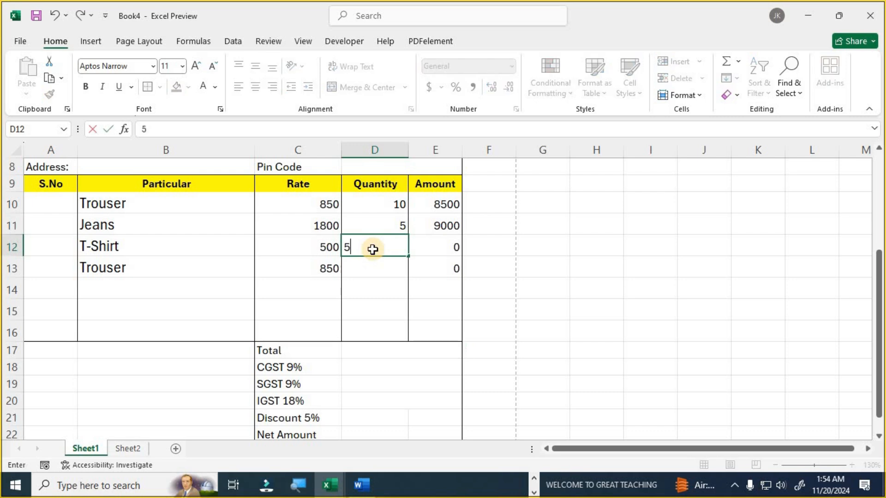
{"action": "key", "text": "Return"}
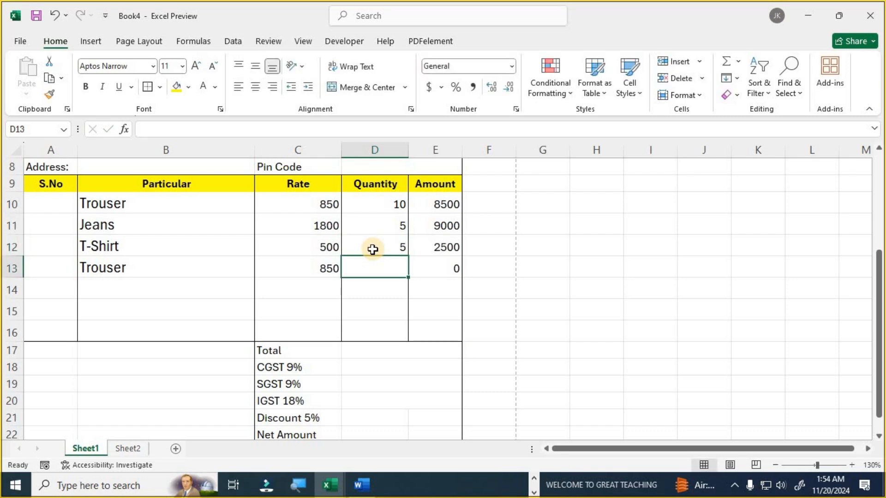
{"action": "type", "text": "25"}
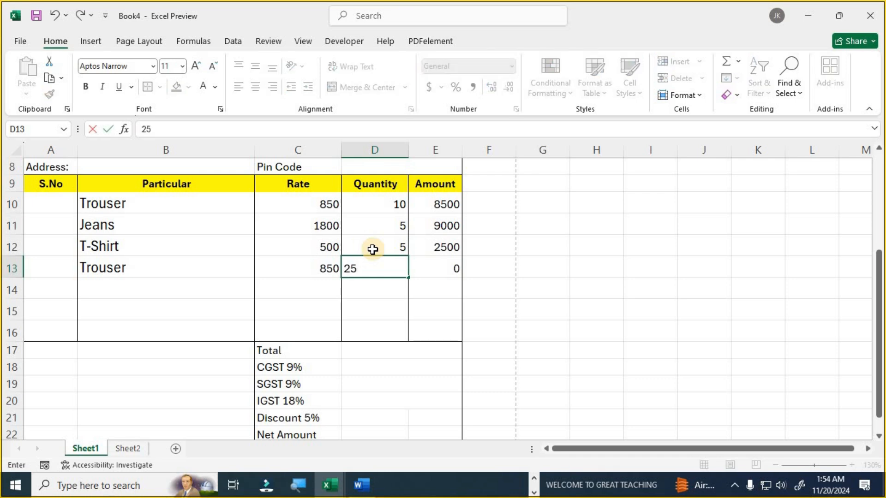
{"action": "key", "text": "Return"}
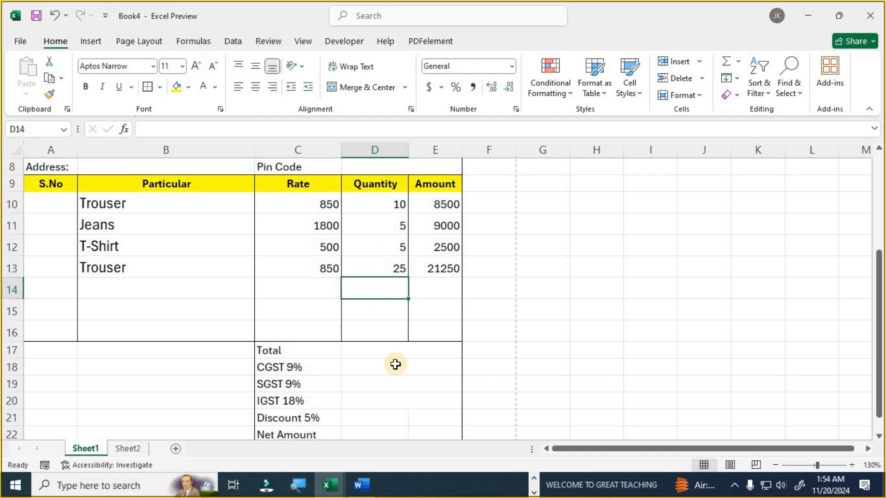
{"action": "left_click", "coordinate": [361, 353]}
{"action": "left_click_drag", "start_coordinate": [436, 203], "coordinate": [438, 269]}
- Put =SUM(E10:E13) in Total cell D17, giving 41250
{"action": "left_click", "coordinate": [393, 354]}
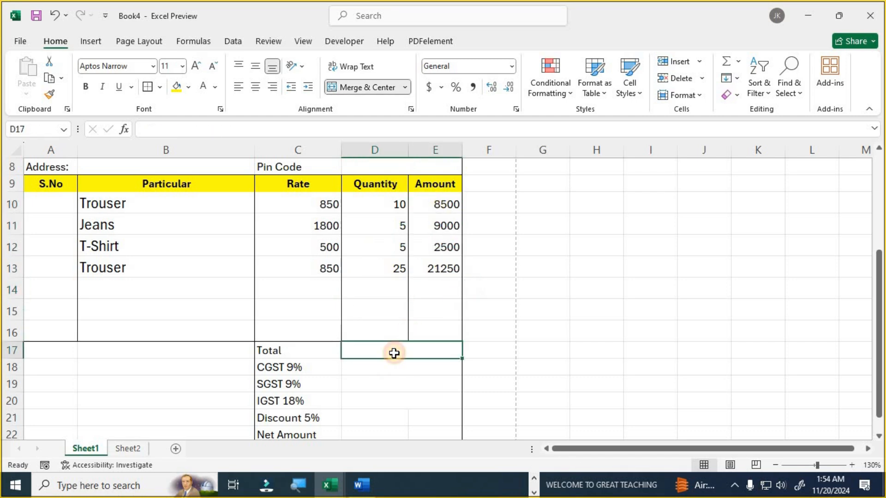
{"action": "type", "text": "=sum"}
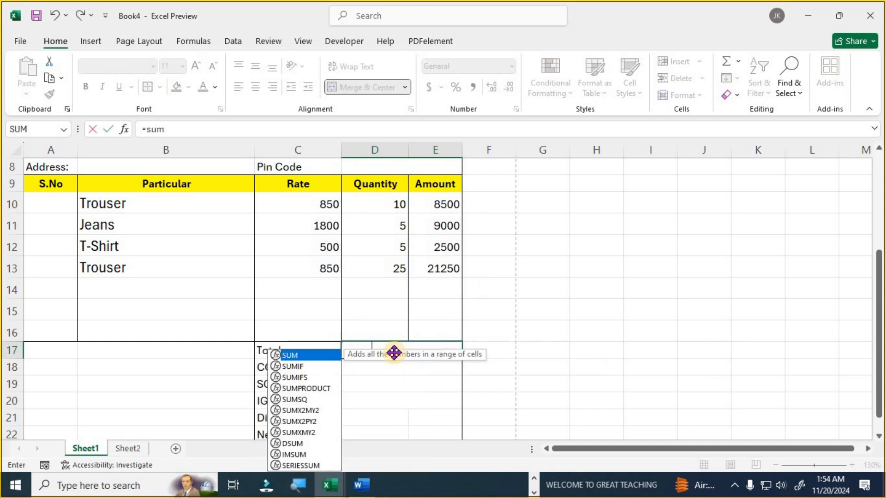
{"action": "key", "text": "Tab"}
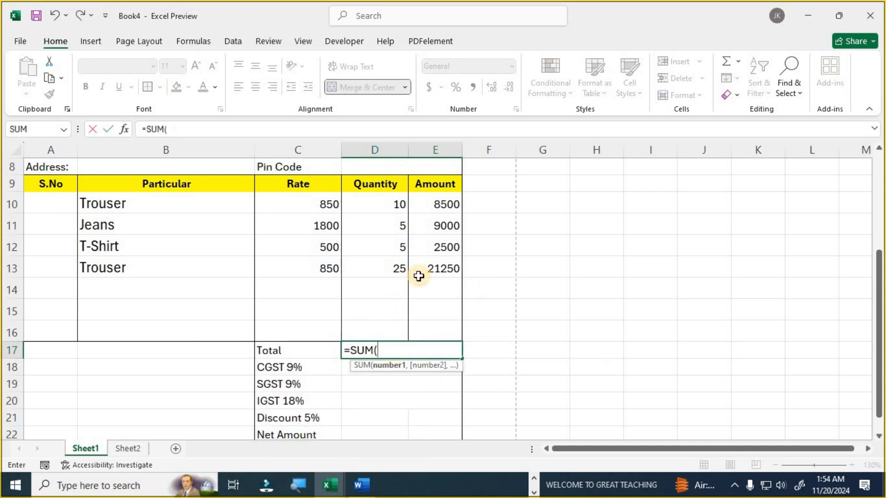
{"action": "left_click_drag", "start_coordinate": [448, 204], "coordinate": [449, 267]}
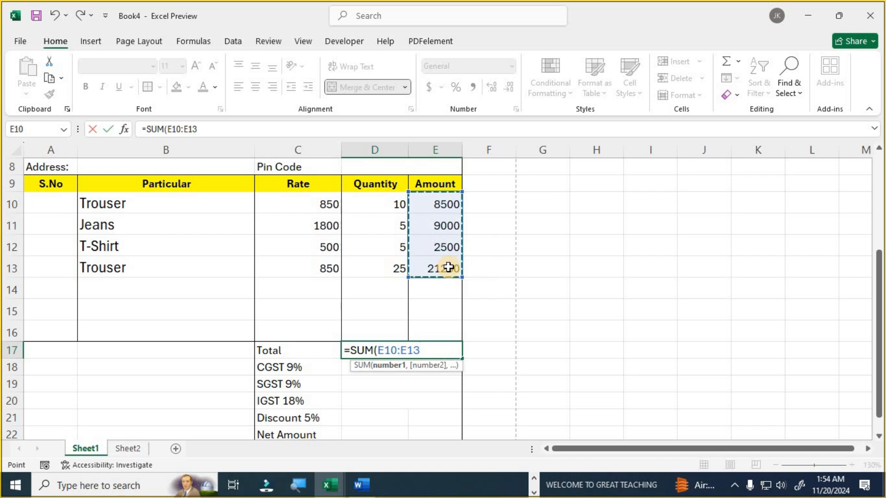
{"action": "key", "text": "Return"}
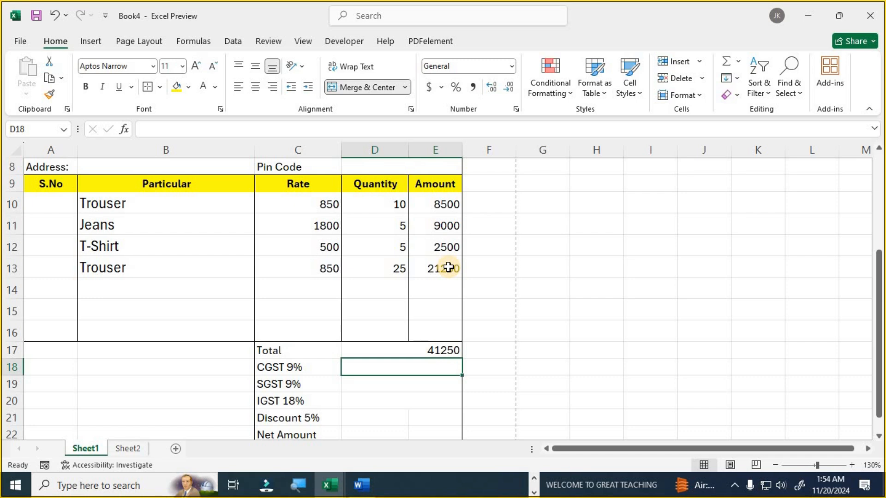
- Start a tax formula referencing the Total, then abandon it and go to the State cell
{"action": "type", "text": "="}
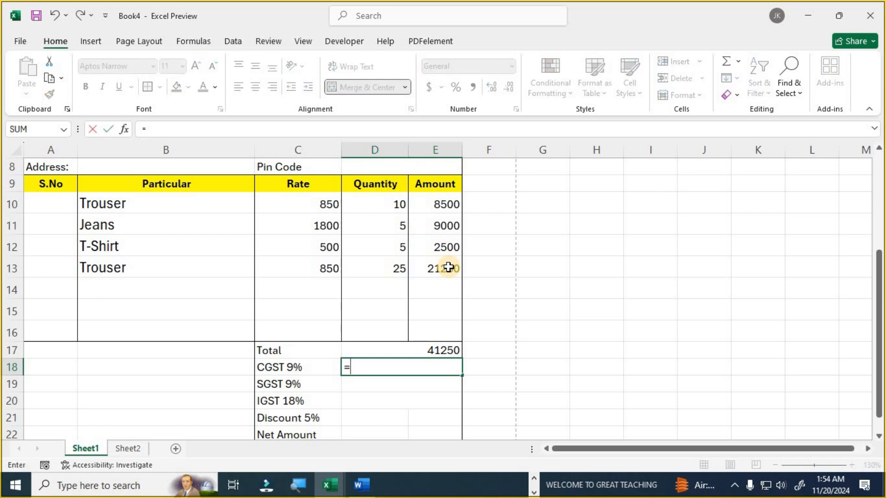
{"action": "left_click", "coordinate": [431, 350]}
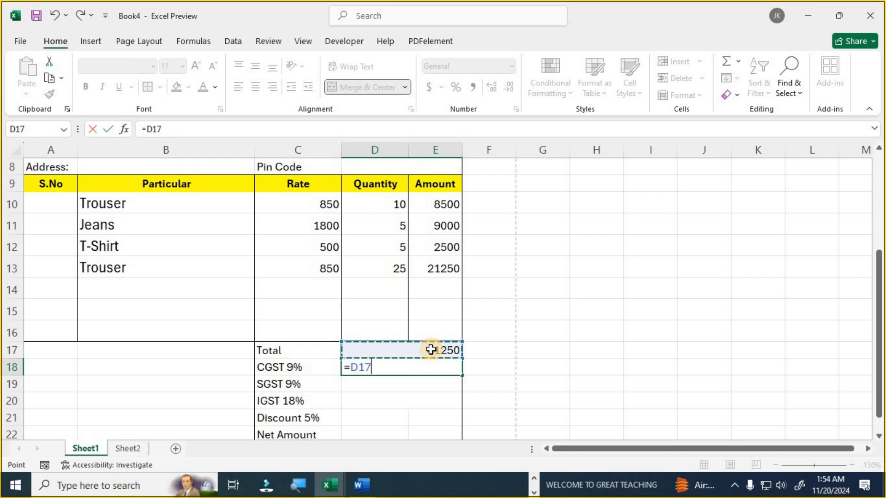
{"action": "type", "text": "*"}
{"action": "key", "text": "BackSpace"}
{"action": "key", "text": "BackSpace"}
{"action": "key", "text": "BackSpace"}
{"action": "key", "text": "BackSpace"}
{"action": "key", "text": "BackSpace"}
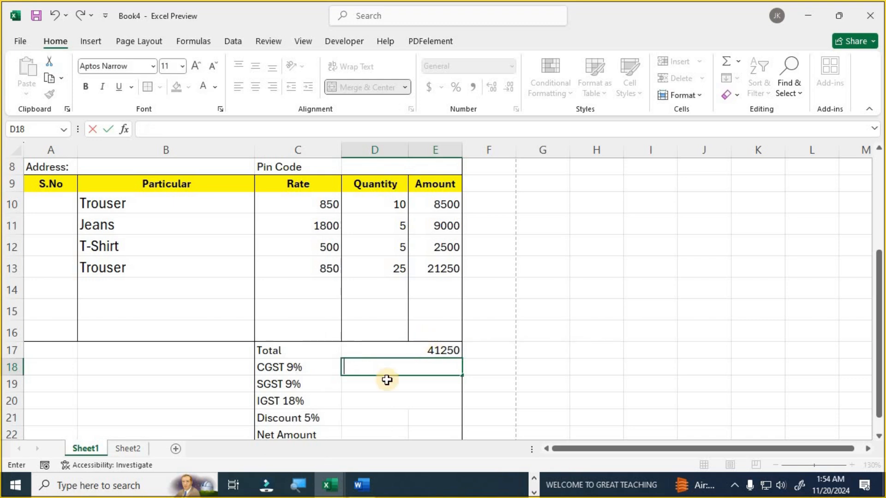
{"action": "scroll", "coordinate": [420, 384], "scroll_direction": "up", "scroll_amount": 3}
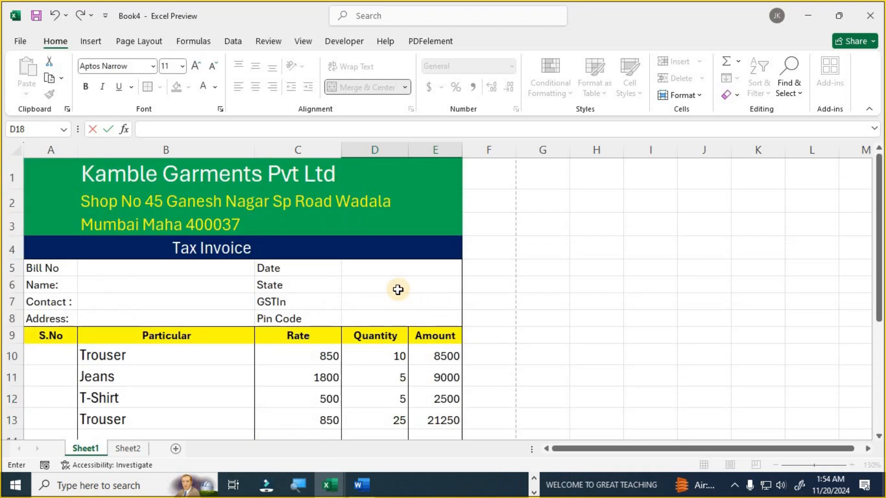
{"action": "left_click", "coordinate": [398, 289]}
{"action": "scroll", "coordinate": [402, 354], "scroll_direction": "down", "scroll_amount": 2}
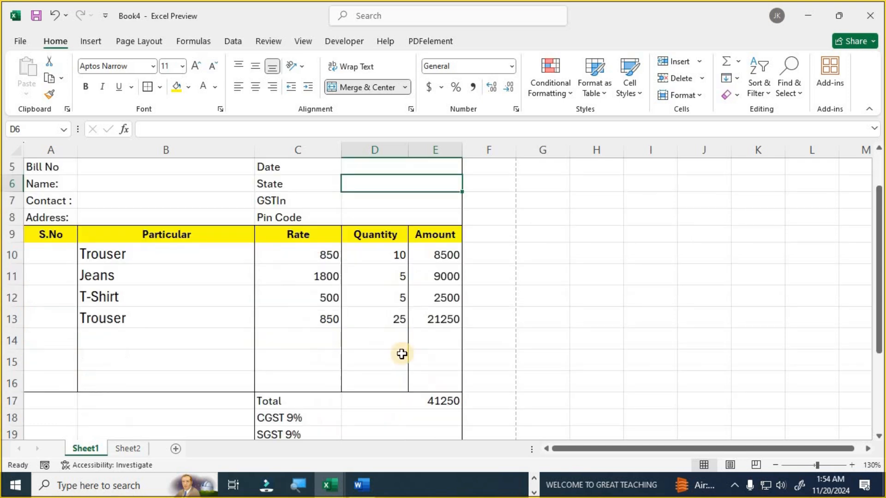
{"action": "scroll", "coordinate": [401, 354], "scroll_direction": "down", "scroll_amount": 1}
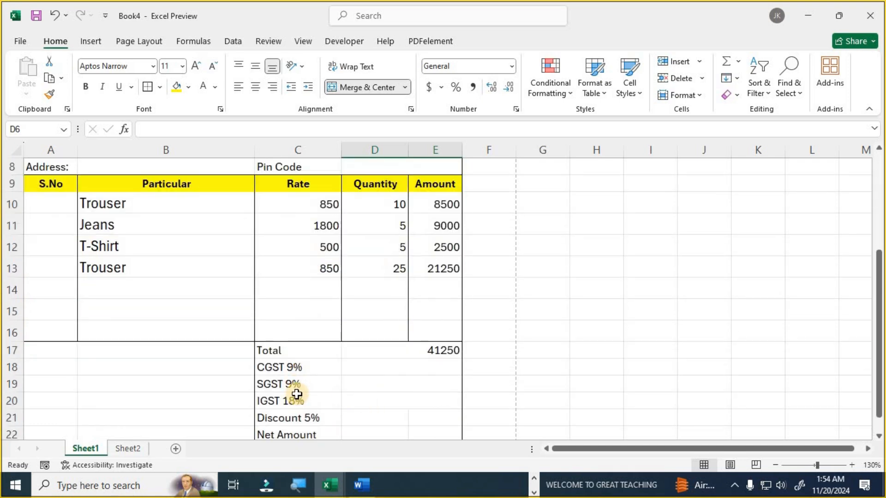
{"action": "scroll", "coordinate": [296, 394], "scroll_direction": "up", "scroll_amount": 3}
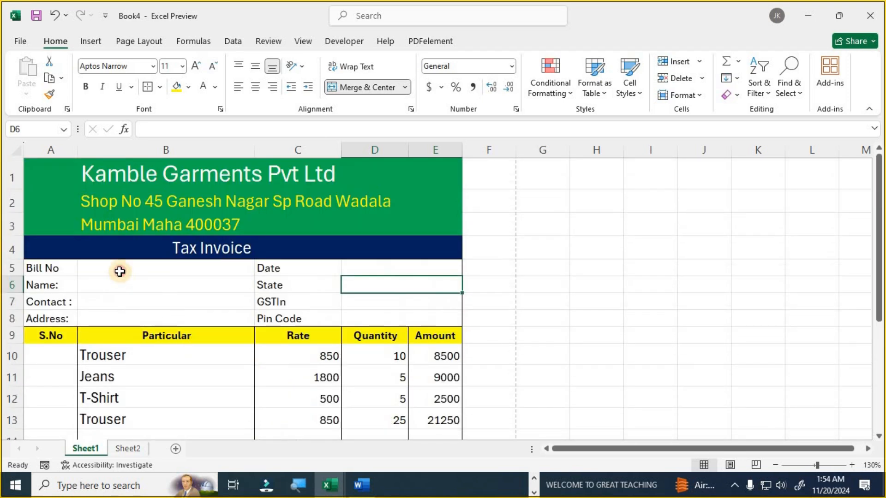
- Enter the bill number in B5 and the customer's name in B6
{"action": "left_click", "coordinate": [119, 271]}
{"action": "type", "text": "R"}
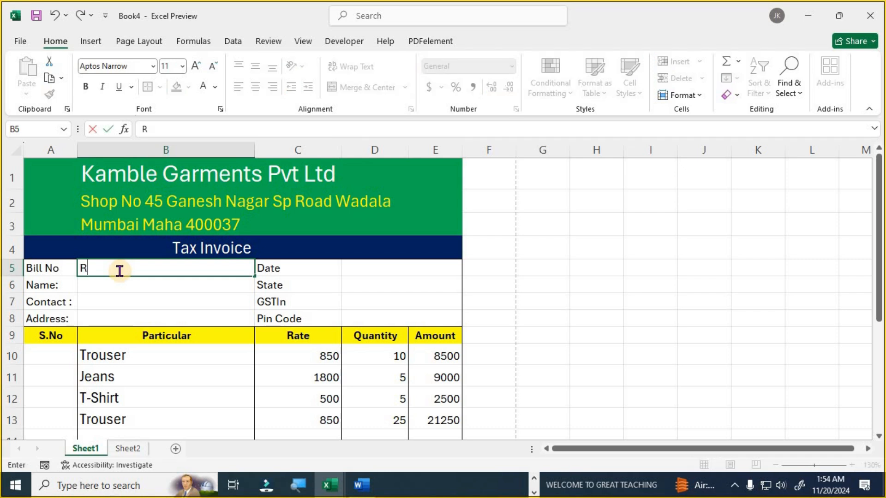
{"action": "type", "text": "N102"}
{"action": "key", "text": "Return"}
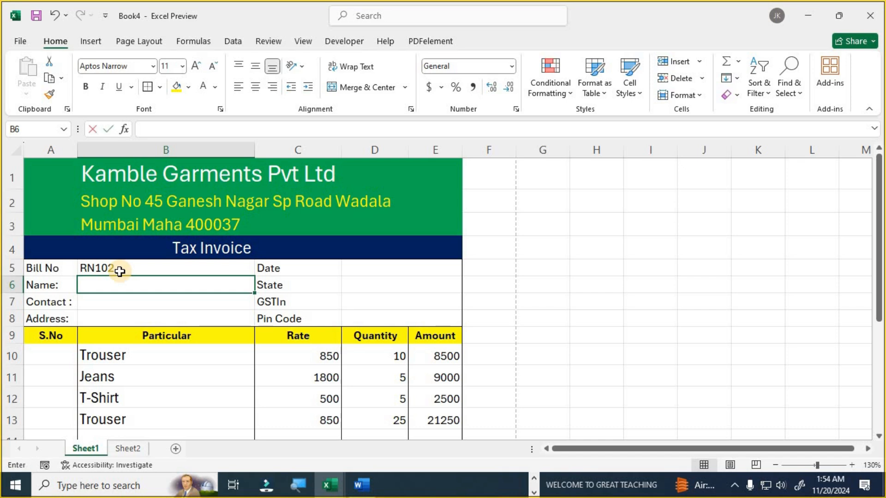
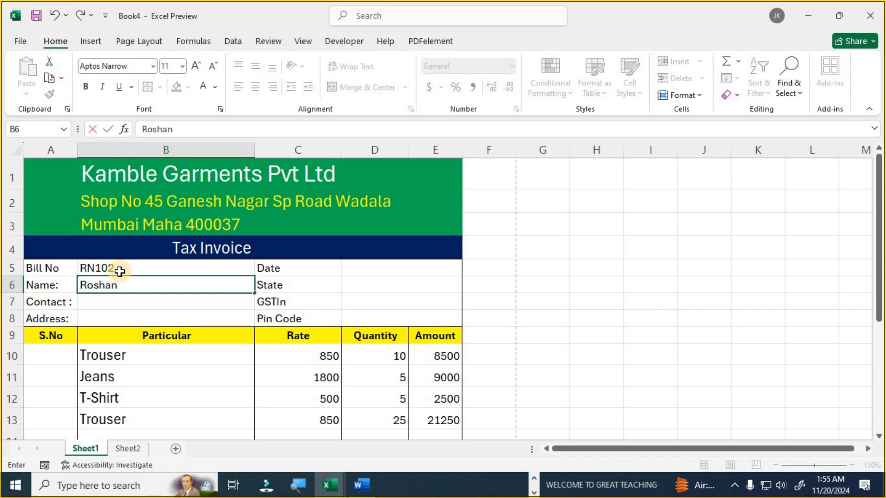
{"action": "key", "text": "Return"}
- Enter the customer's contact number in B7, address in B8 and pin code in D8
{"action": "type", "text": "74"}
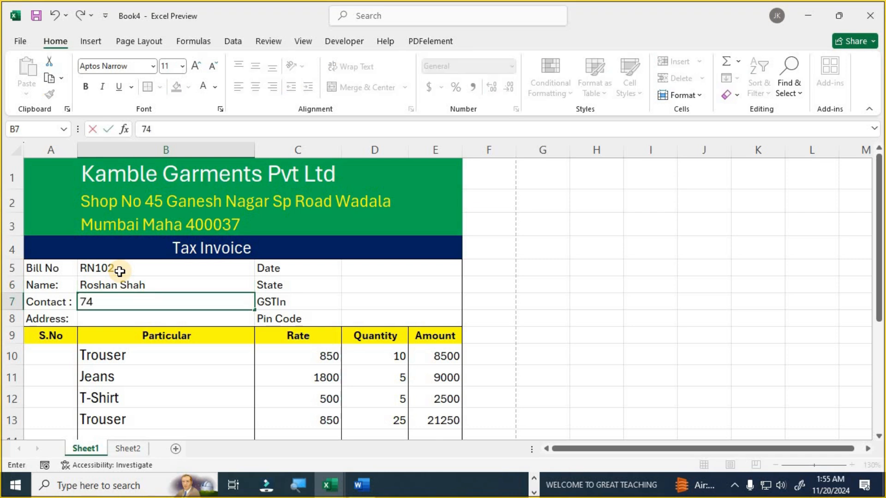
{"action": "type", "text": "8574xxxx"}
{"action": "key", "text": "BackSpace"}
{"action": "key", "text": "BackSpace"}
{"action": "key", "text": "BackSpace"}
{"action": "key", "text": "BackSpace"}
{"action": "type", "text": "XXXXX"}
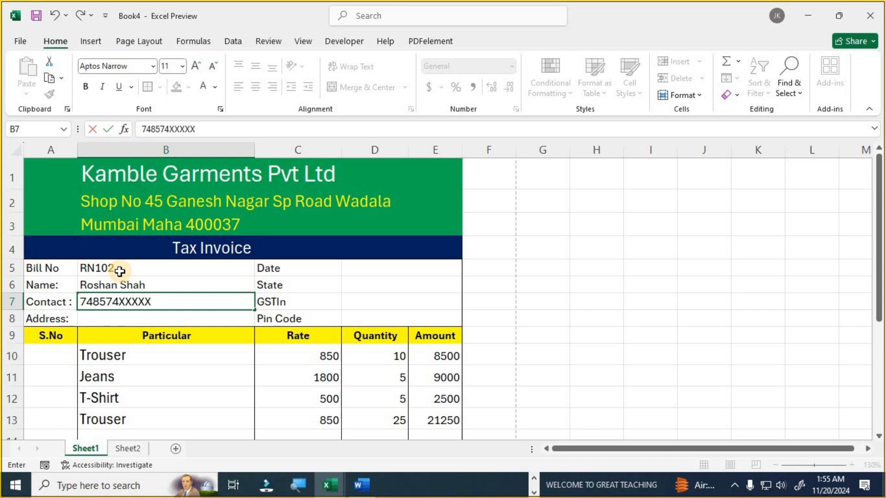
{"action": "key", "text": "Return"}
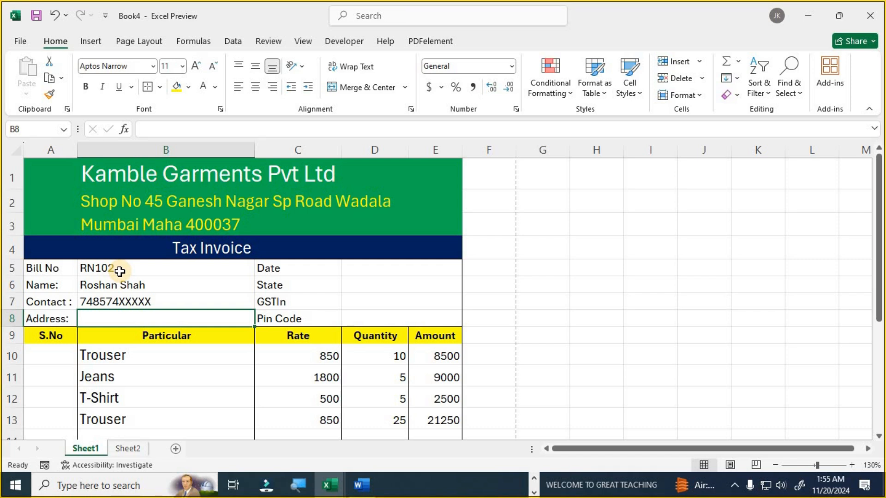
{"action": "type", "text": "lUCKNOW da"}
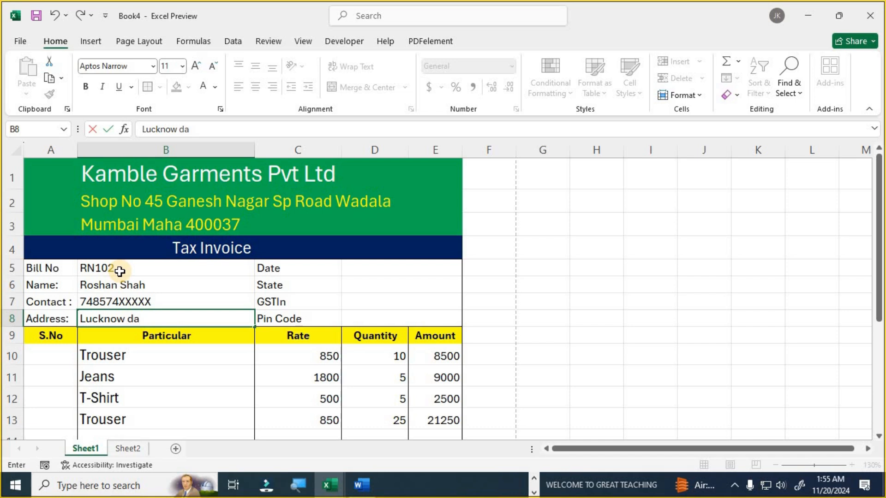
{"action": "type", "text": "liganj"}
{"action": "key", "text": "Tab"}
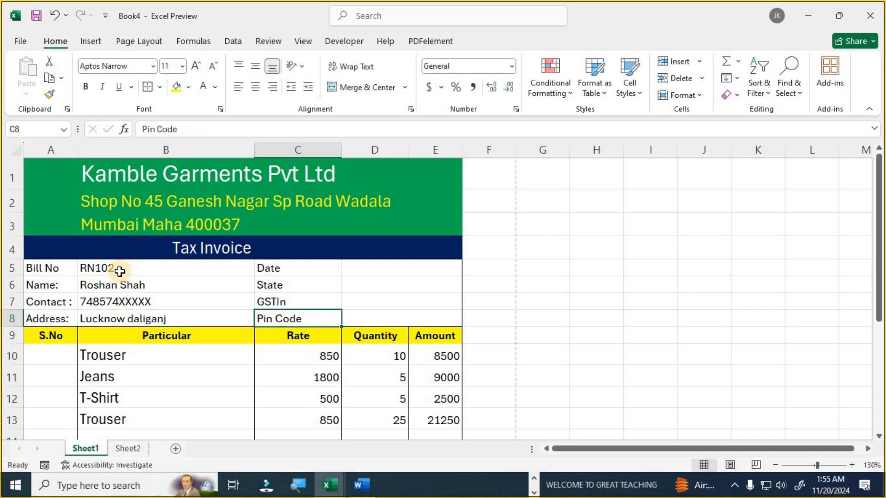
{"action": "key", "text": "Tab"}
{"action": "type", "text": "252324"}
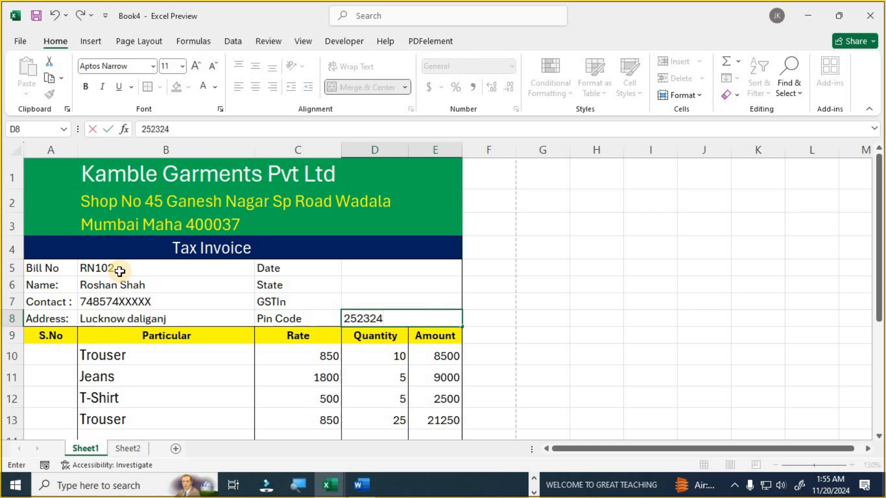
{"action": "key", "text": "Up"}
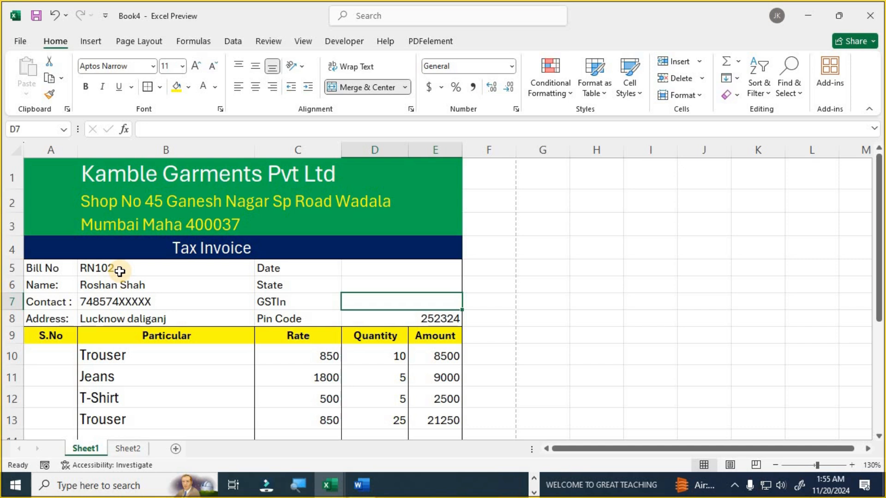
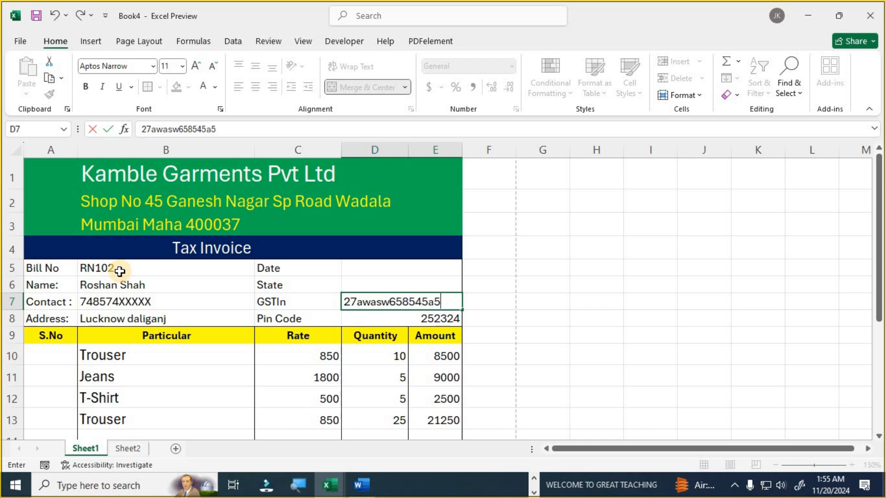
- Enter the customer's GSTIN in D7 and set the State in D6 to UP
{"action": "key", "text": "Return"}
{"action": "key", "text": "Up"}
{"action": "key", "text": "Up"}
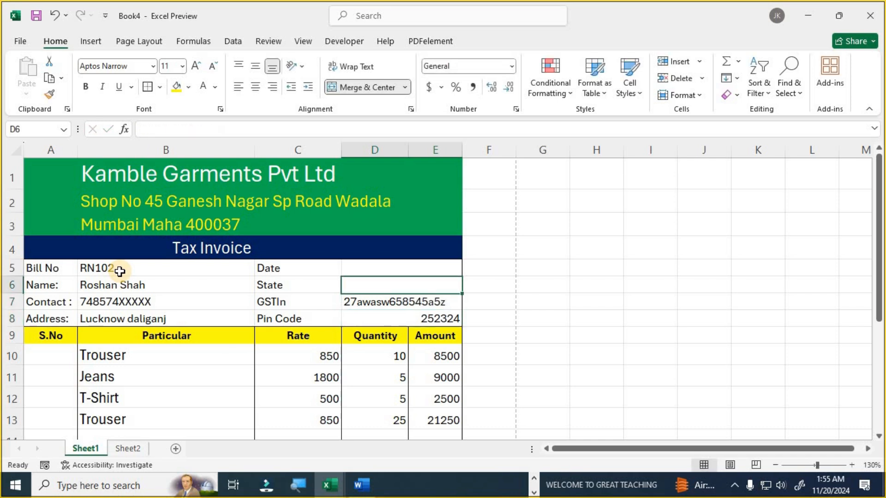
{"action": "key", "text": "BackSpace"}
{"action": "key", "text": "BackSpace"}
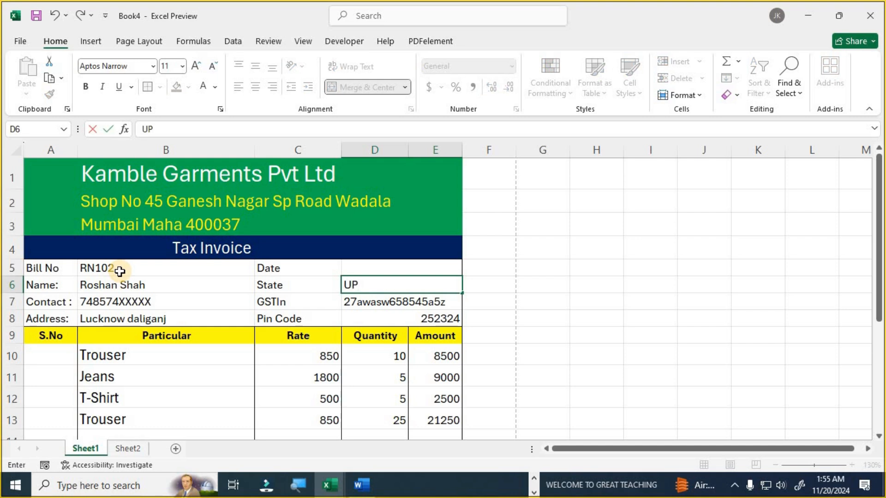
{"action": "key", "text": "Up"}
- Put =TODAY() in the Date cell D5 so it shows today's date
{"action": "type", "text": "=TO"}
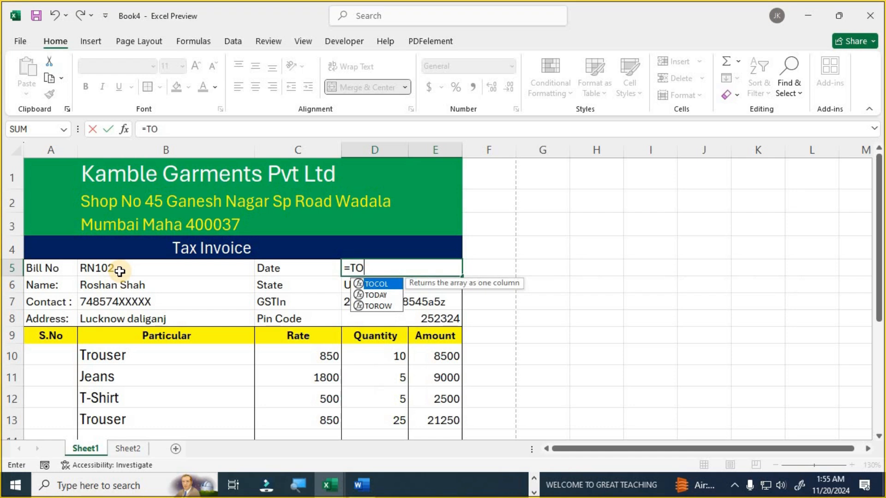
{"action": "key", "text": "Down"}
{"action": "key", "text": "Tab"}
{"action": "type", "text": ")"}
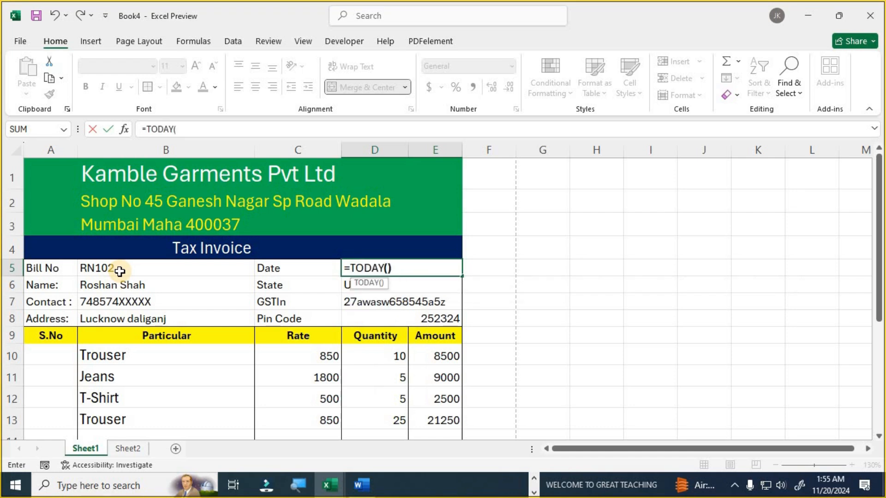
{"action": "key", "text": "Return"}
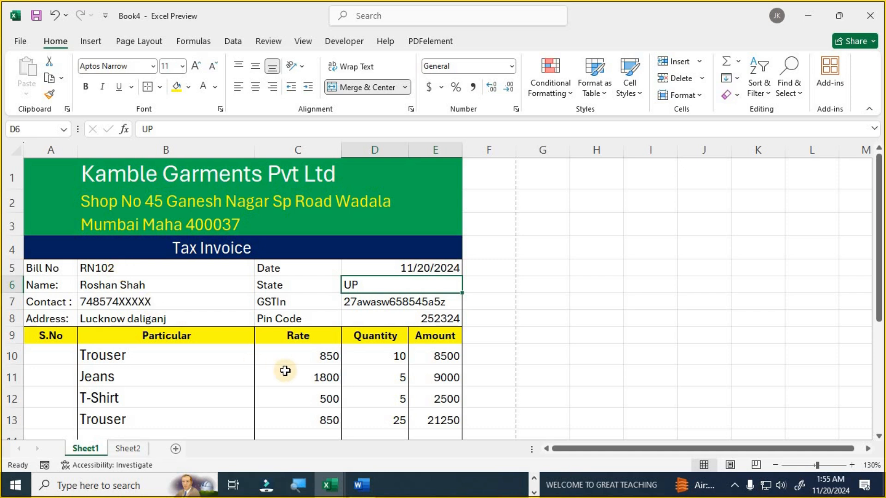
- Review the SGST 9% and IGST 18% label cells in the tax summary
{"action": "scroll", "coordinate": [287, 369], "scroll_direction": "down", "scroll_amount": 2}
{"action": "scroll", "coordinate": [287, 370], "scroll_direction": "down", "scroll_amount": 1}
{"action": "scroll", "coordinate": [288, 390], "scroll_direction": "up", "scroll_amount": 2}
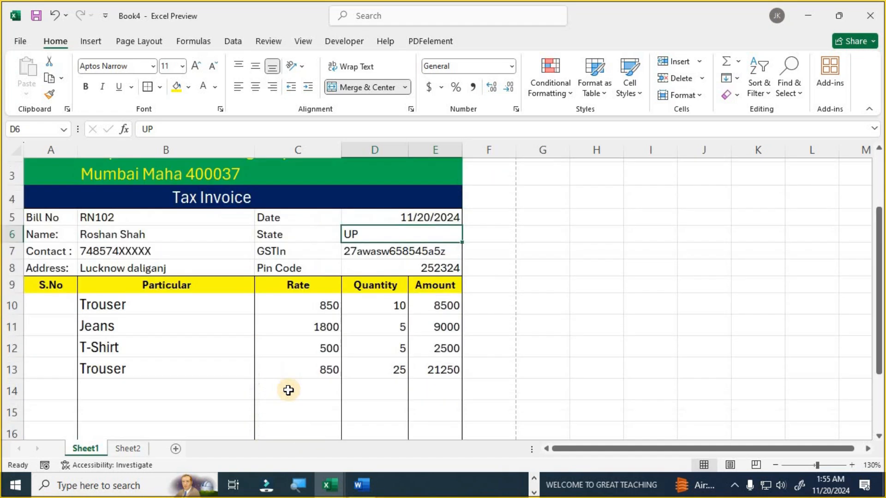
{"action": "scroll", "coordinate": [288, 390], "scroll_direction": "down", "scroll_amount": 2}
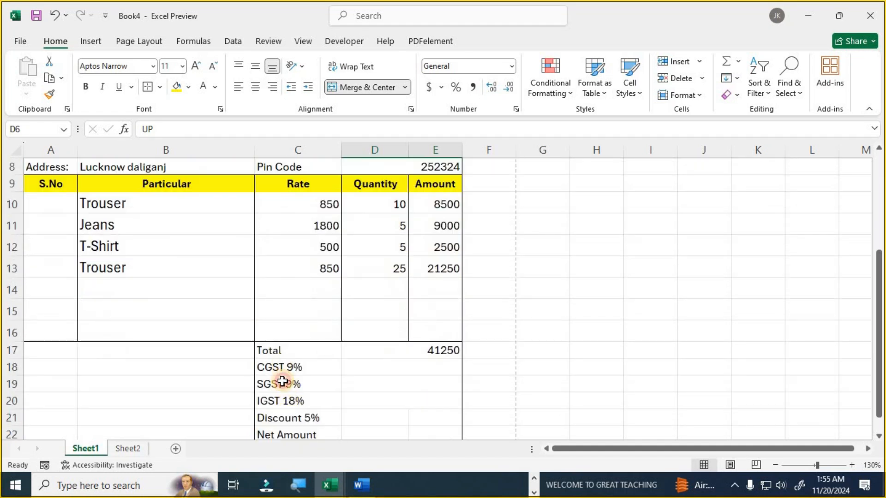
{"action": "left_click", "coordinate": [287, 383]}
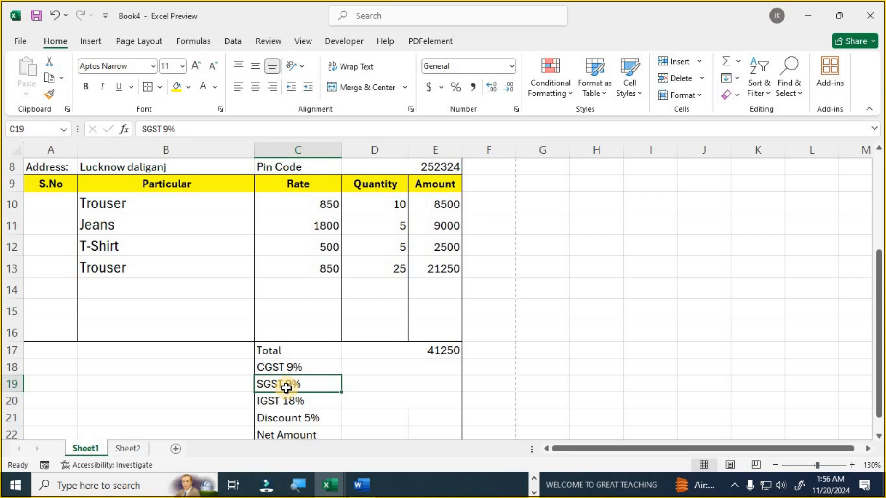
{"action": "left_click", "coordinate": [285, 400]}
{"action": "scroll", "coordinate": [285, 400], "scroll_direction": "up", "scroll_amount": 2}
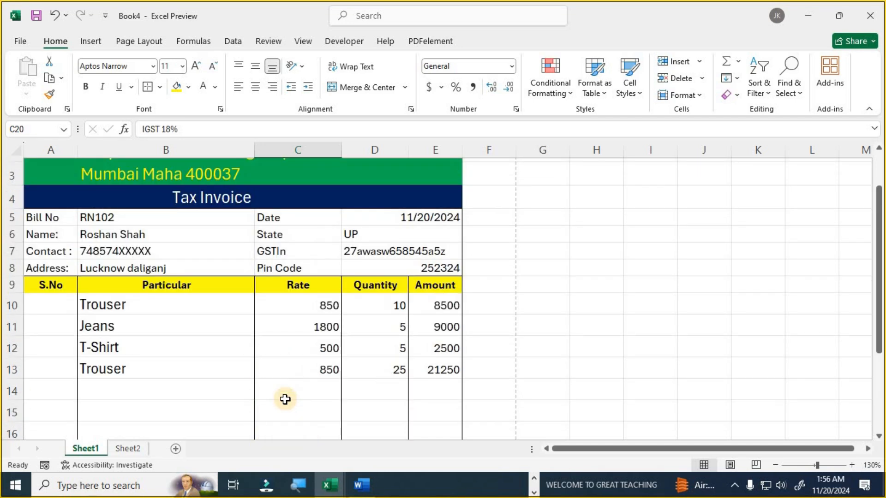
{"action": "scroll", "coordinate": [286, 396], "scroll_direction": "down", "scroll_amount": 2}
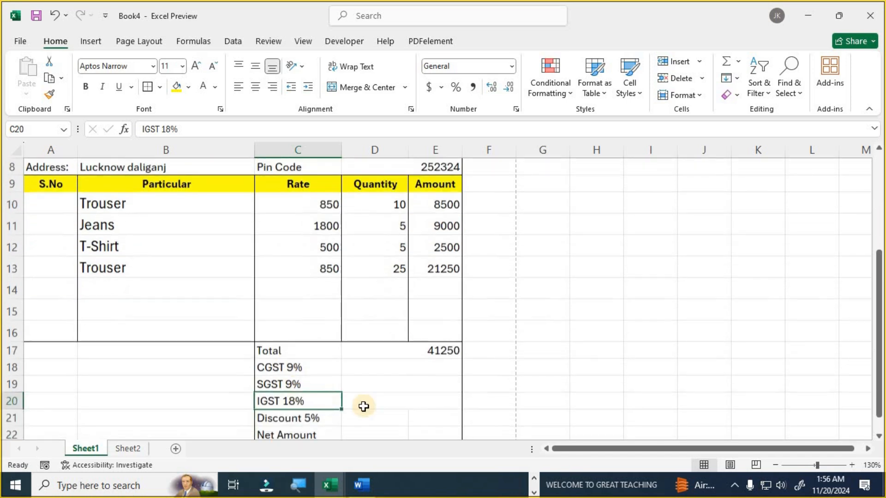
- Enter =IF(D6="MAHA",D17*9%,"0") in the CGST amount cell D18, showing 0
{"action": "left_click", "coordinate": [380, 372]}
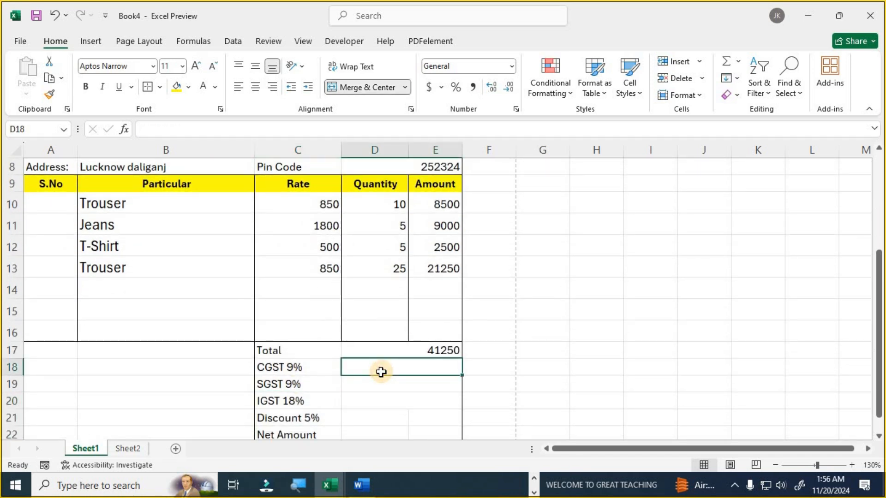
{"action": "type", "text": "=IF"}
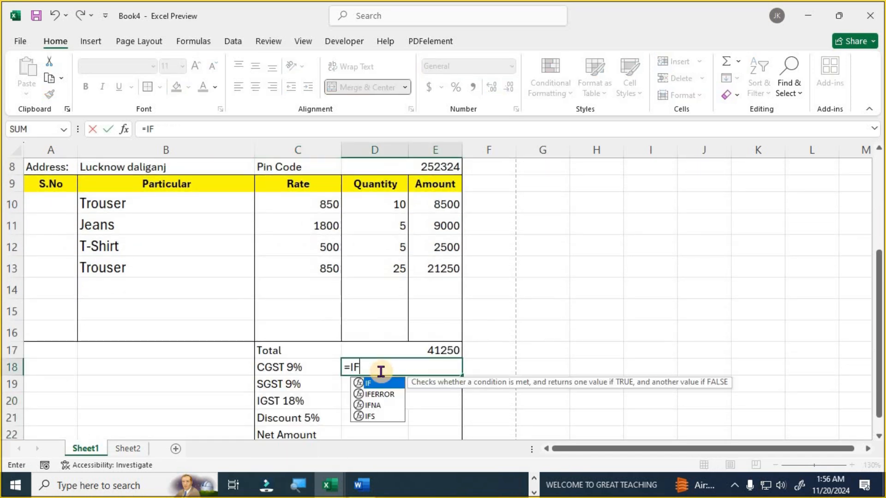
{"action": "type", "text": "("}
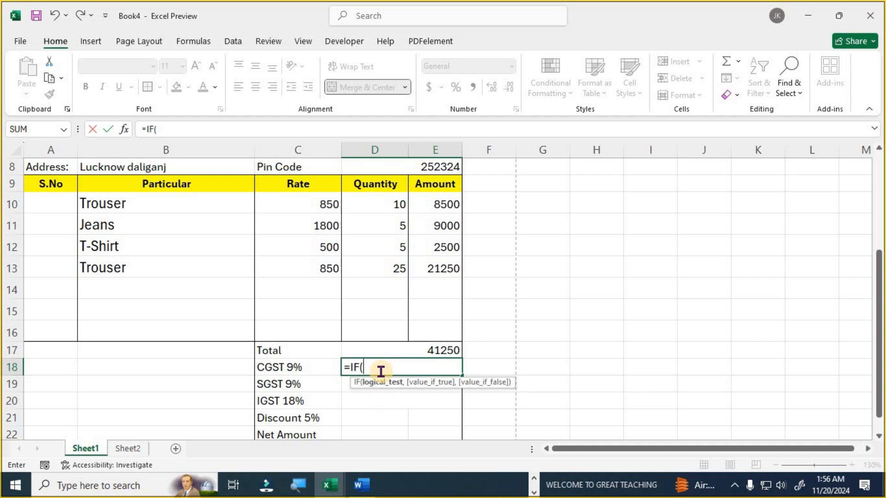
{"action": "scroll", "coordinate": [381, 371], "scroll_direction": "up", "scroll_amount": 2}
{"action": "left_click", "coordinate": [408, 237]}
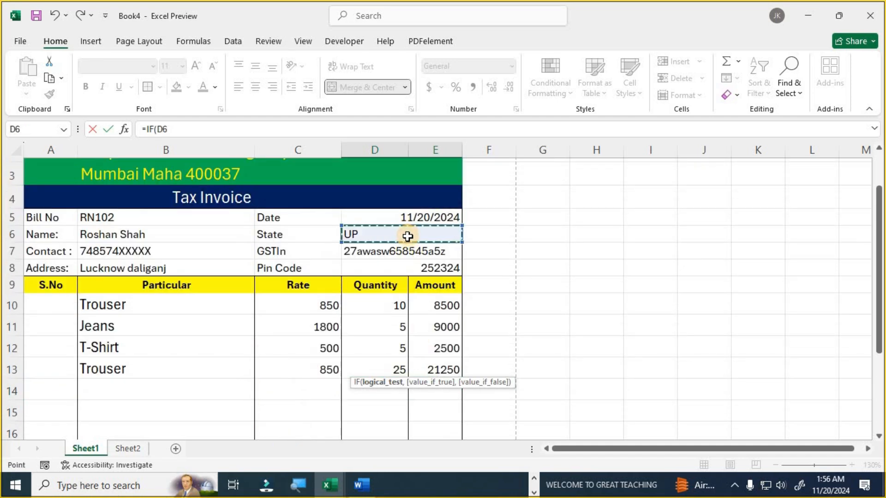
{"action": "type", "text": "="}
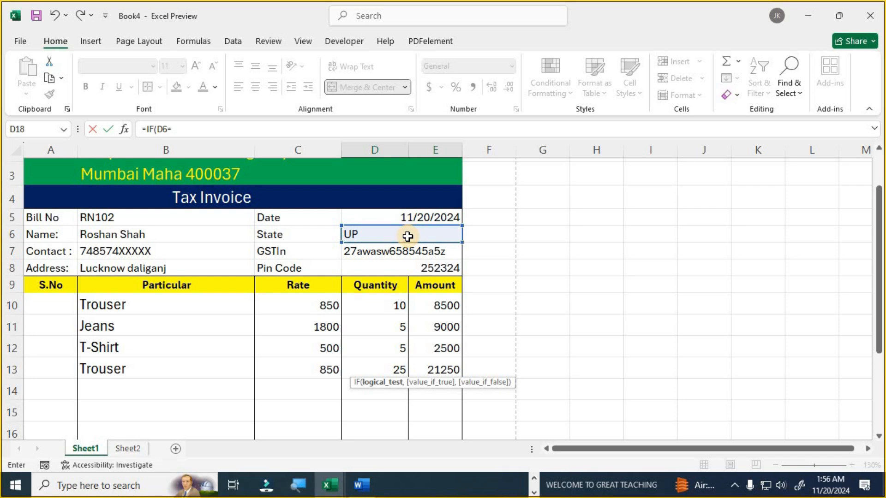
{"action": "type", "text": "\"MAHA\","}
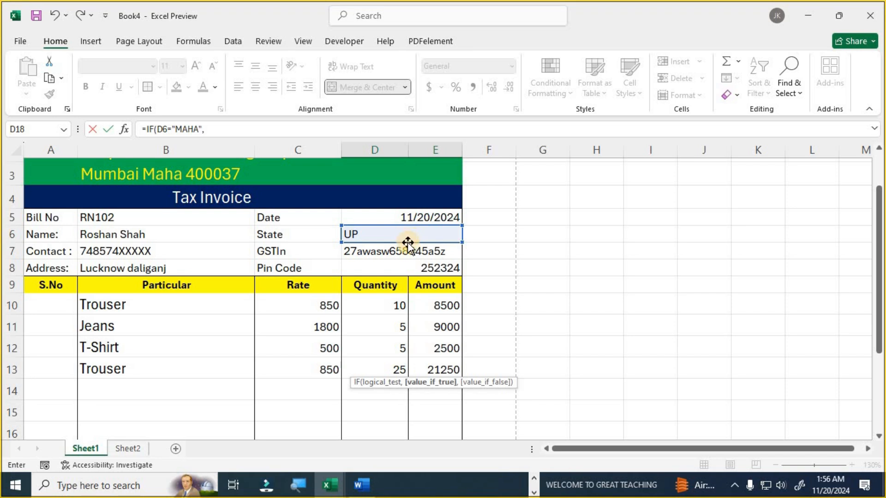
{"action": "scroll", "coordinate": [435, 301], "scroll_direction": "down", "scroll_amount": 2}
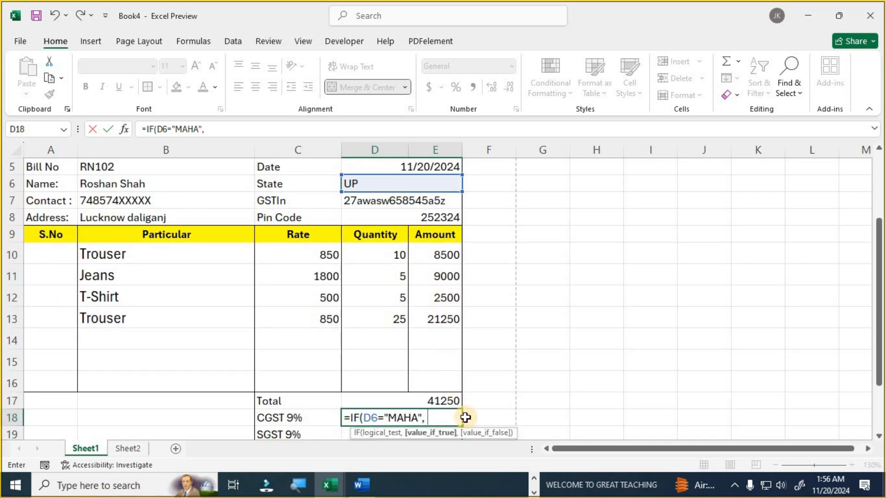
{"action": "scroll", "coordinate": [462, 397], "scroll_direction": "down", "scroll_amount": 2}
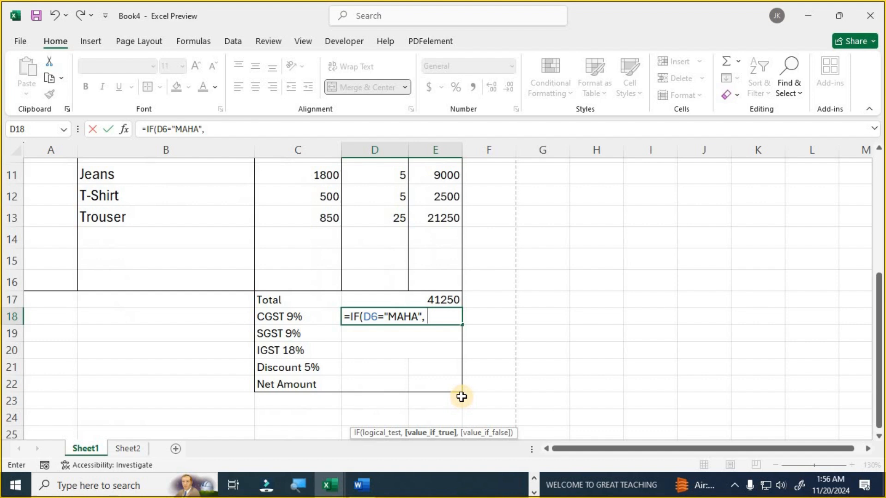
{"action": "left_click", "coordinate": [451, 300]}
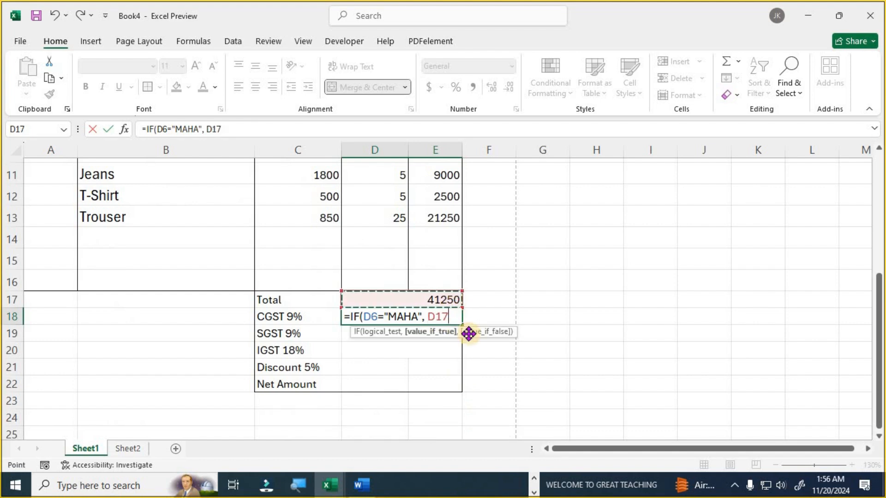
{"action": "type", "text": "*9"}
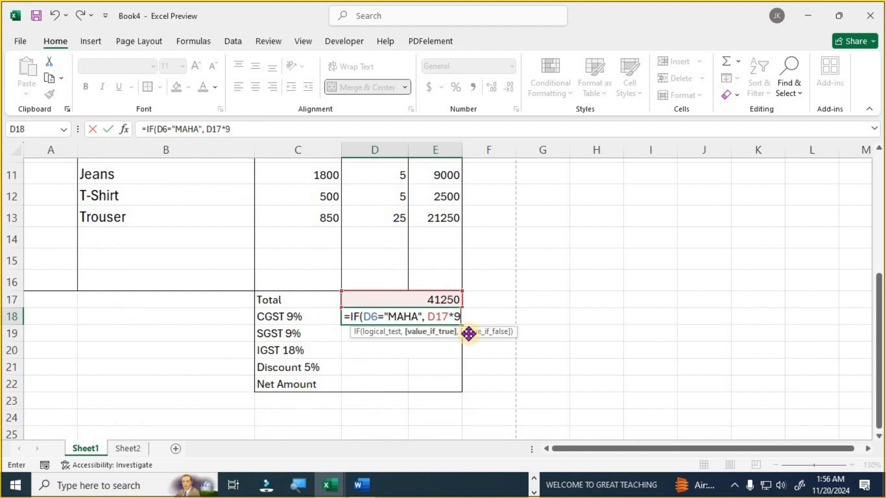
{"action": "type", "text": "%,"}
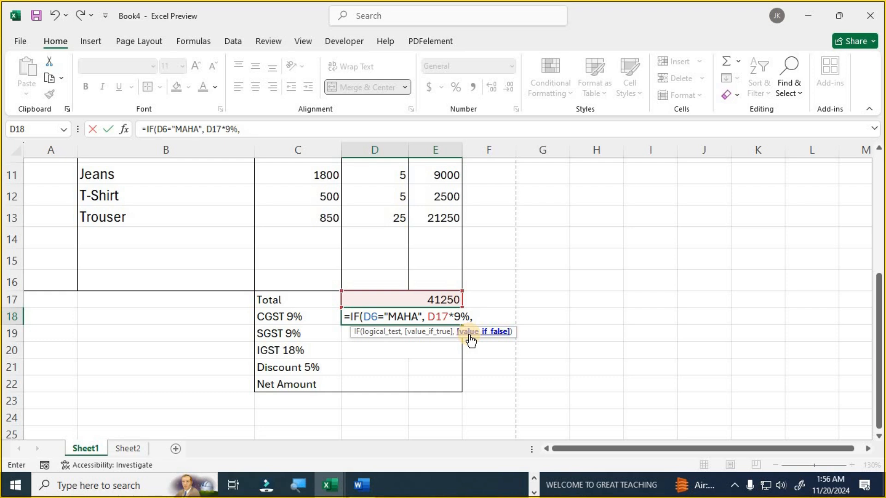
{"action": "type", "text": "\"0\")"}
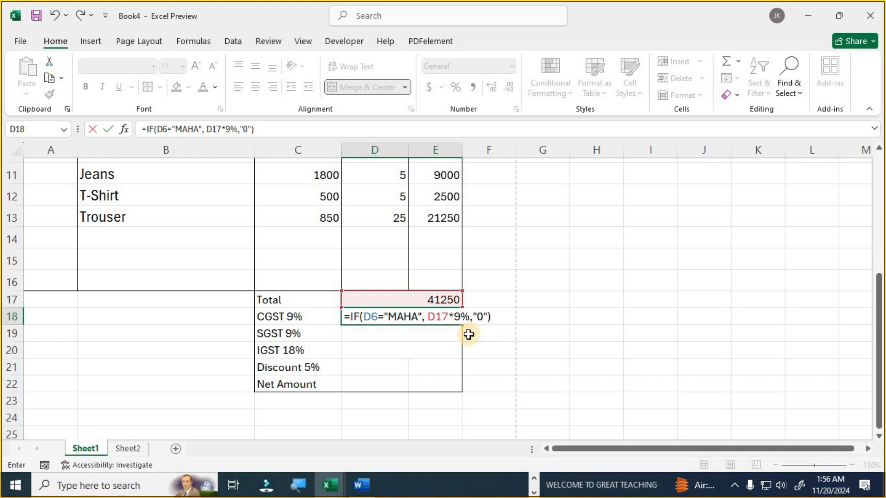
{"action": "key", "text": "Return"}
{"action": "key", "text": "Up"}
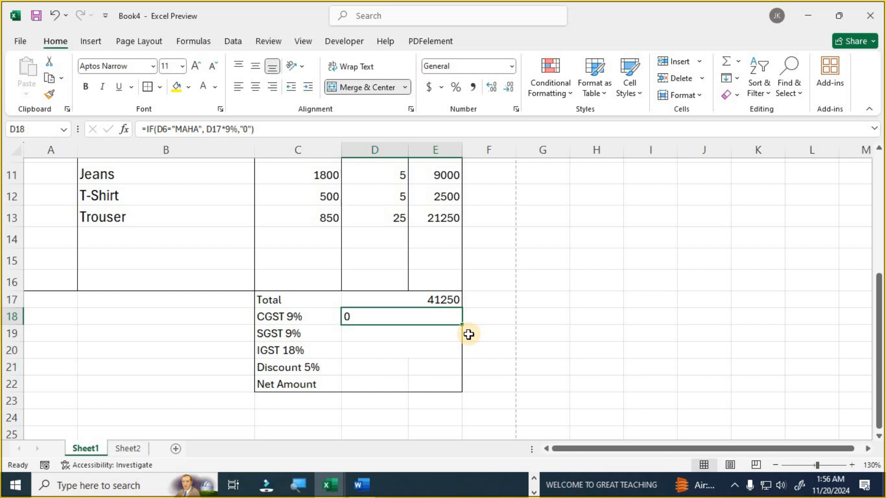
- Enter =IF(D6="MAHA",D17*9%,"0") in D19 for the SGST 9% amount
{"action": "key", "text": "Down"}
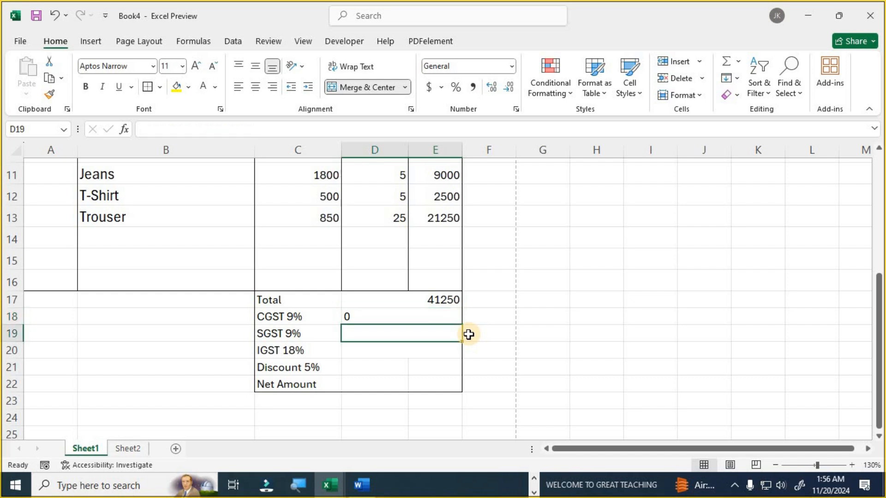
{"action": "type", "text": "=IF("}
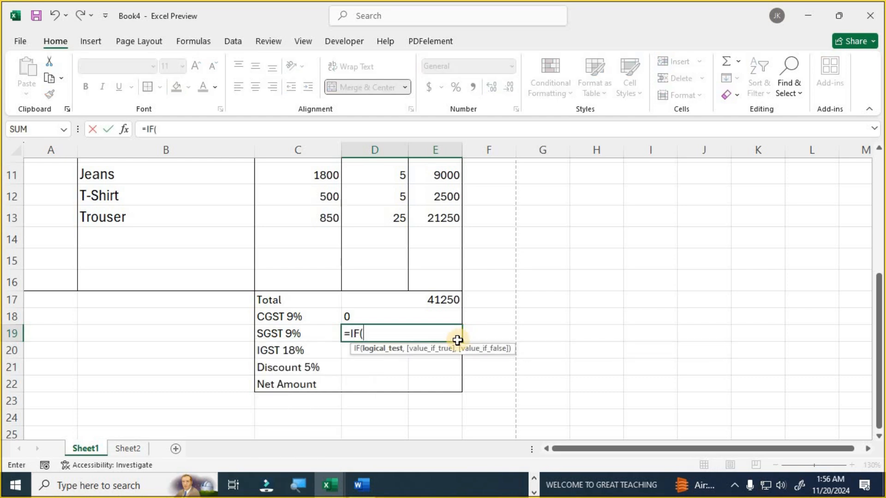
{"action": "scroll", "coordinate": [457, 323], "scroll_direction": "up", "scroll_amount": 2}
{"action": "left_click", "coordinate": [379, 292]}
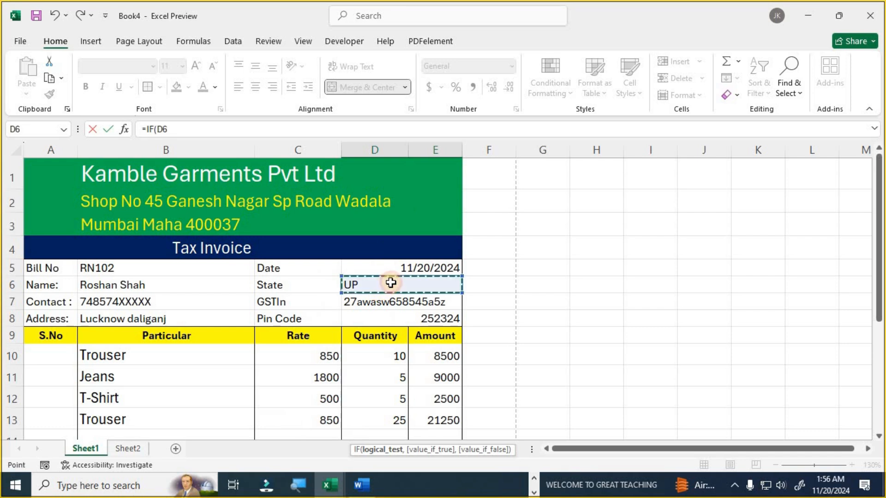
{"action": "scroll", "coordinate": [466, 305], "scroll_direction": "down", "scroll_amount": 4}
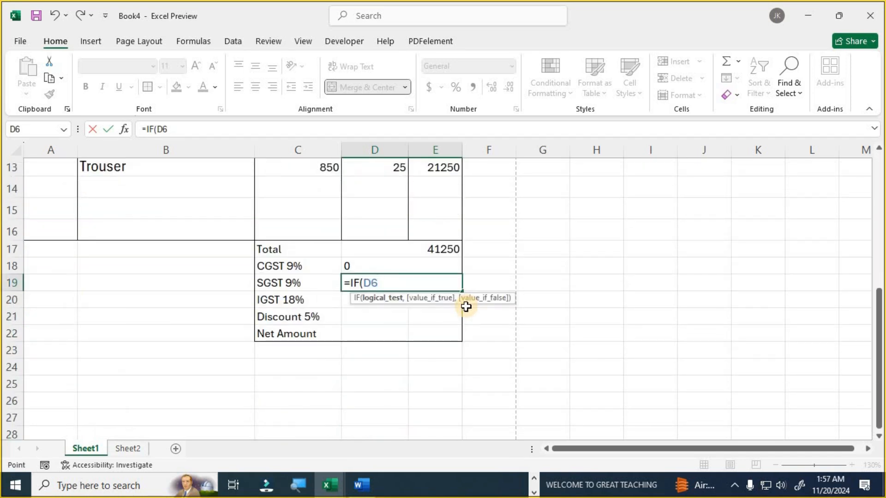
{"action": "type", "text": "=\"MAH"}
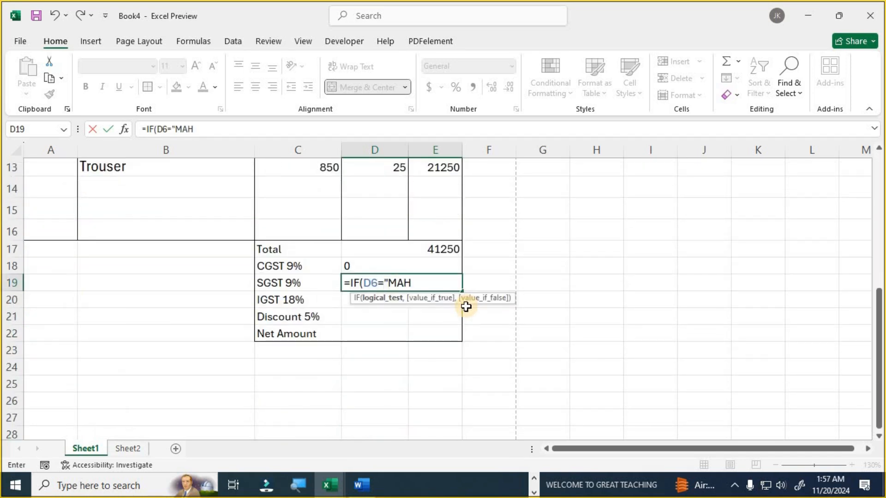
{"action": "type", "text": "A\","}
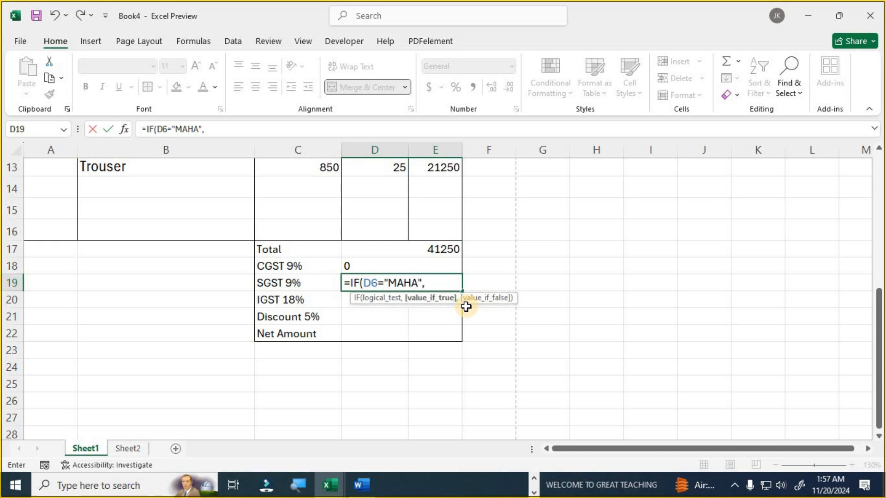
{"action": "left_click", "coordinate": [437, 249]}
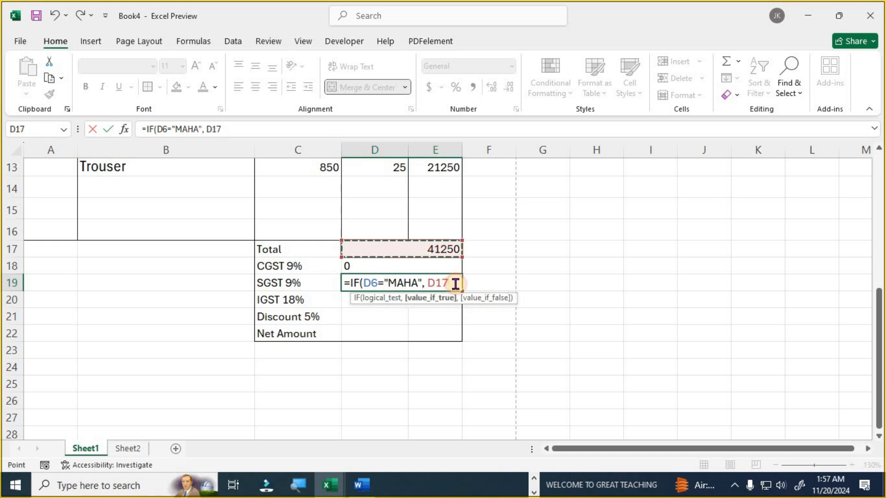
{"action": "type", "text": "*"}
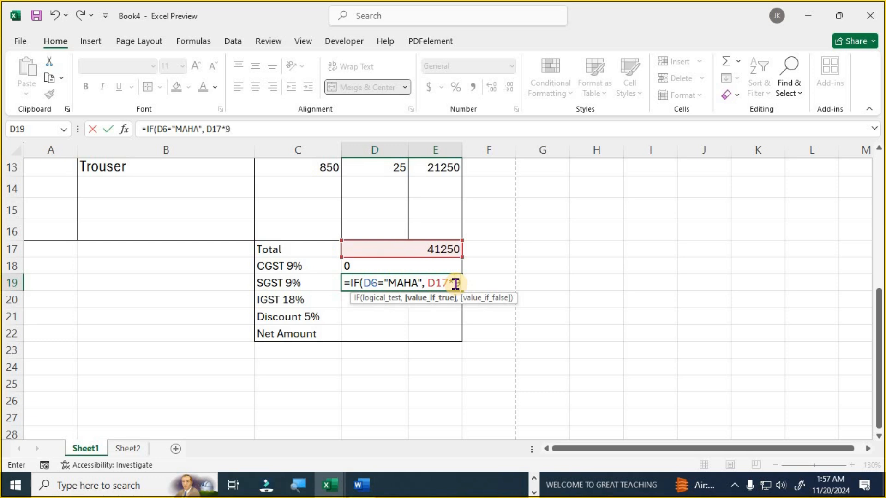
{"action": "type", "text": "9%, \"0"}
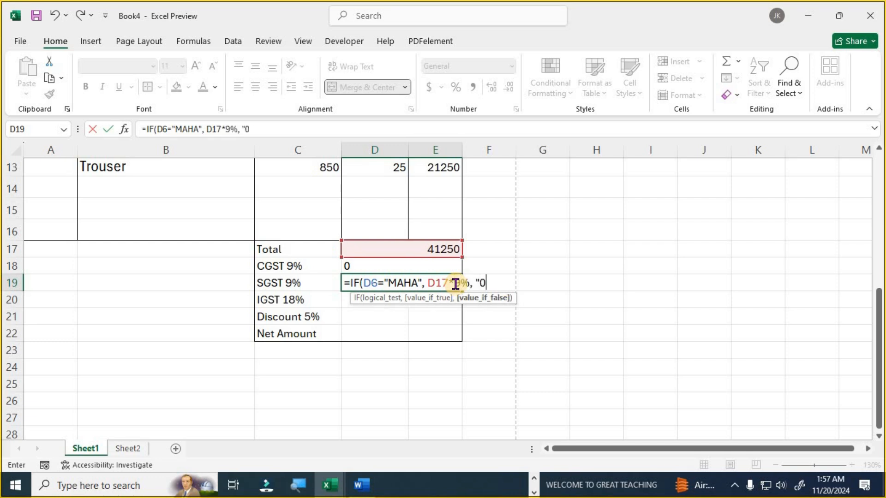
{"action": "key", "text": "Return"}
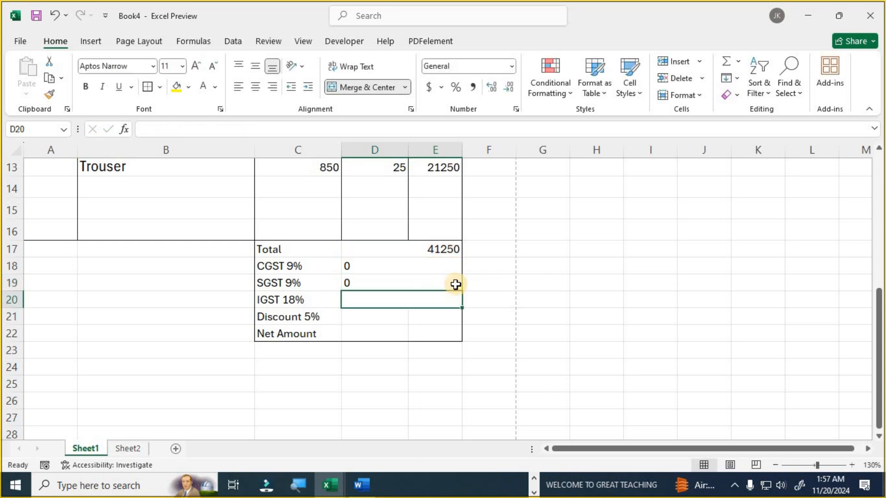
- Enter =IF(D6="MAHA","0",D17*18%) in D20 for IGST 18%, giving 7425
{"action": "type", "text": "=IF"}
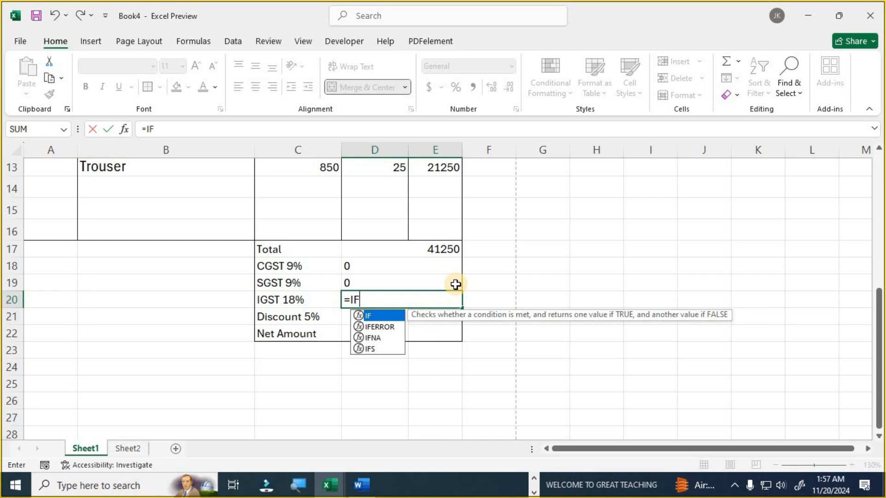
{"action": "type", "text": "("}
{"action": "scroll", "coordinate": [430, 258], "scroll_direction": "up", "scroll_amount": 3}
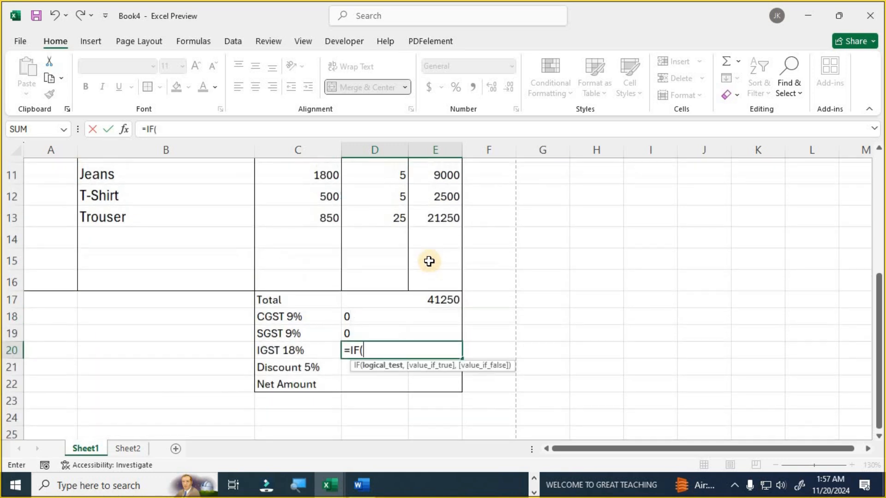
{"action": "left_click", "coordinate": [381, 184]}
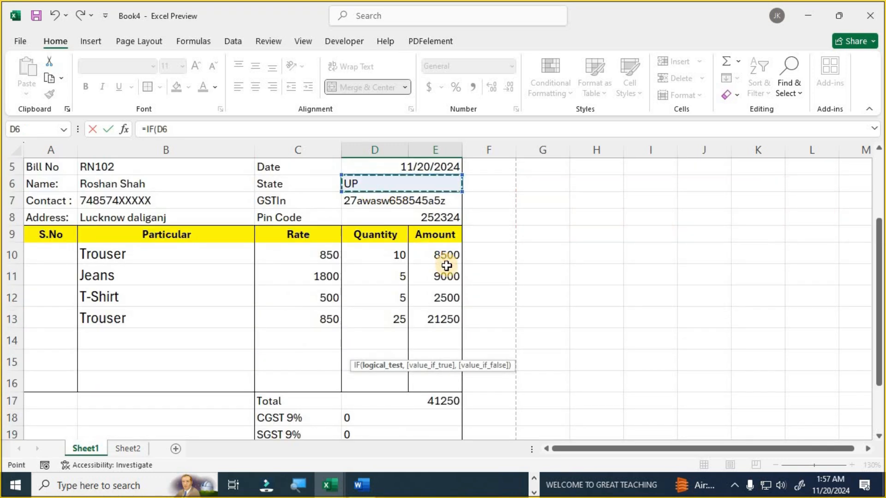
{"action": "scroll", "coordinate": [445, 264], "scroll_direction": "down", "scroll_amount": 3}
{"action": "type", "text": "="}
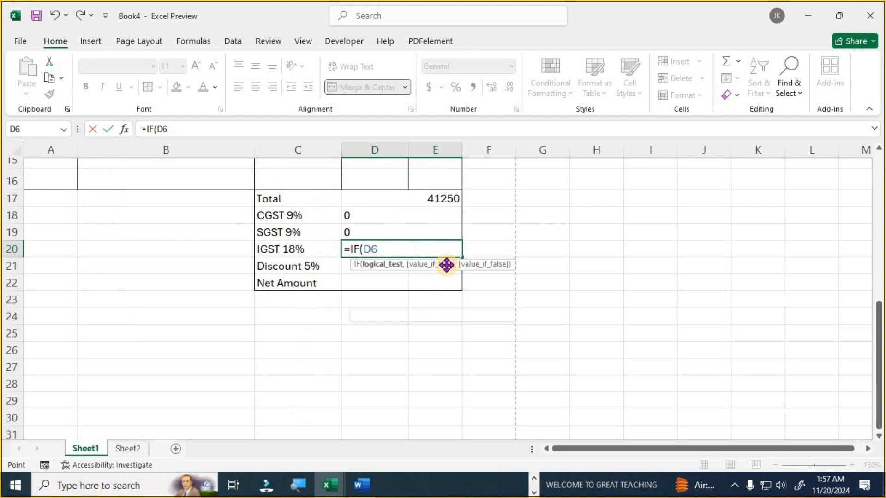
{"action": "type", "text": "\"MAHA\","}
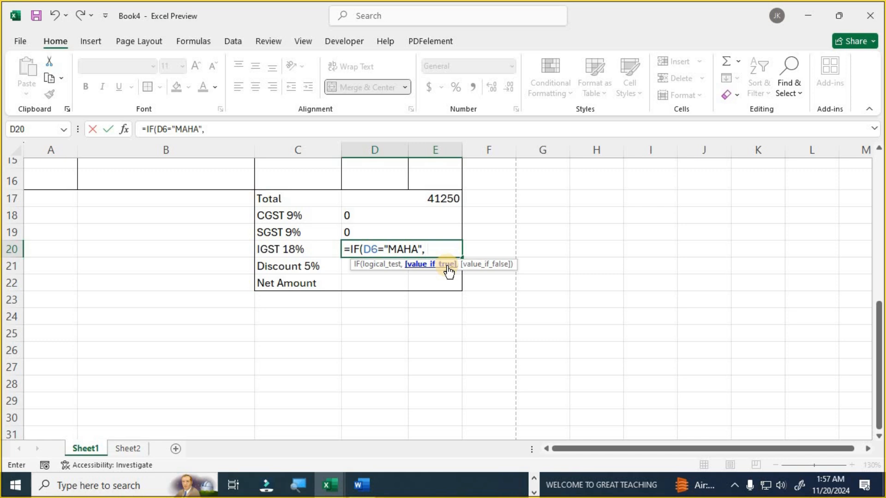
{"action": "type", "text": " \"0\","}
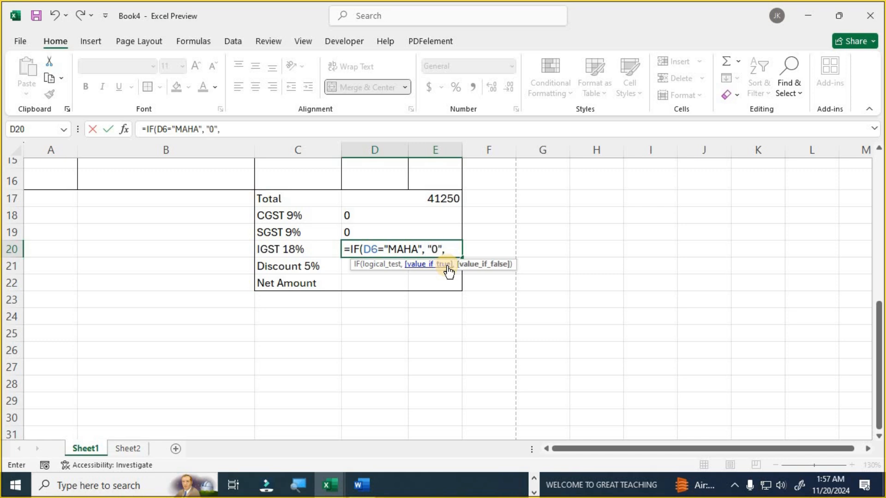
{"action": "left_click", "coordinate": [450, 194]}
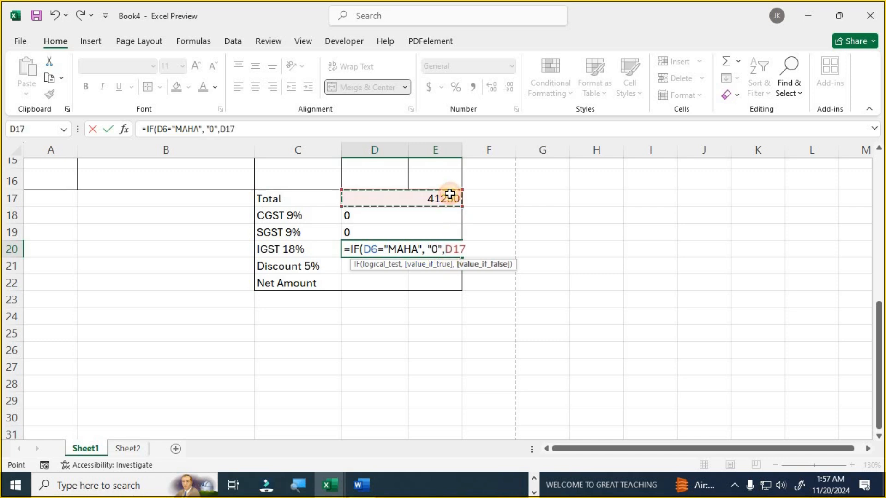
{"action": "type", "text": "*18%)"}
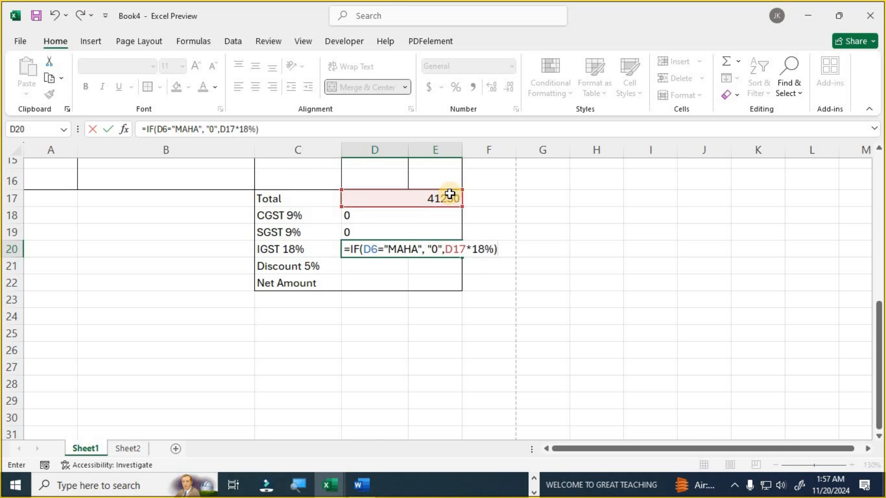
{"action": "key", "text": "Return"}
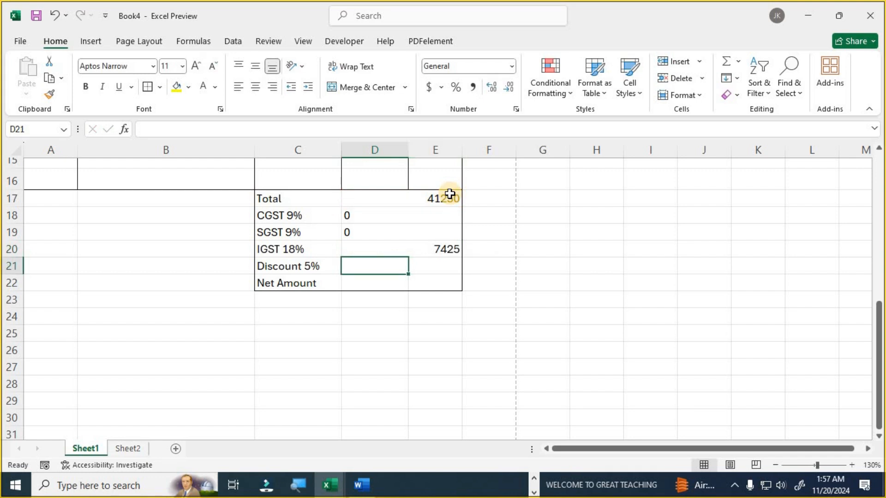
{"action": "key", "text": "Up"}
{"action": "key", "text": "Down"}
- Merge the Discount and Net Amount value cells across columns D and E with Merge Across
{"action": "left_click_drag", "start_coordinate": [368, 263], "coordinate": [439, 278]}
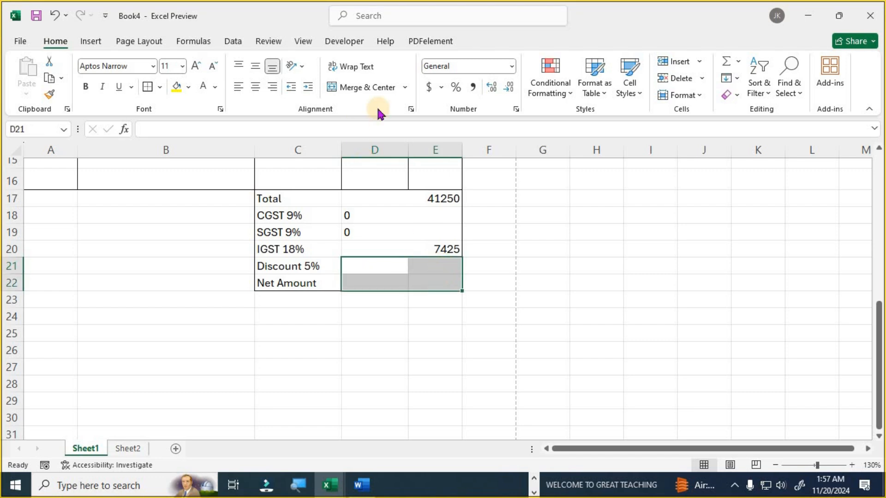
{"action": "left_click", "coordinate": [406, 88]}
{"action": "left_click", "coordinate": [396, 122]}
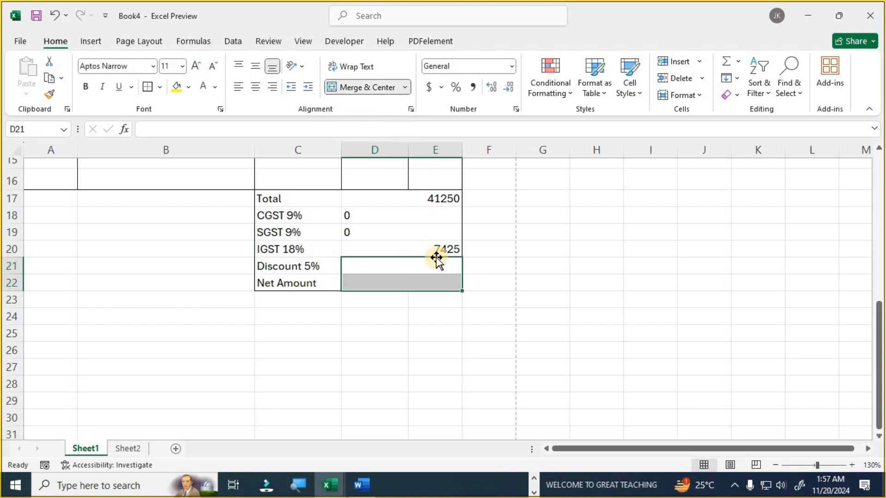
- Enter =D17*5% in the Discount 5% cell D21
{"action": "left_click", "coordinate": [431, 265]}
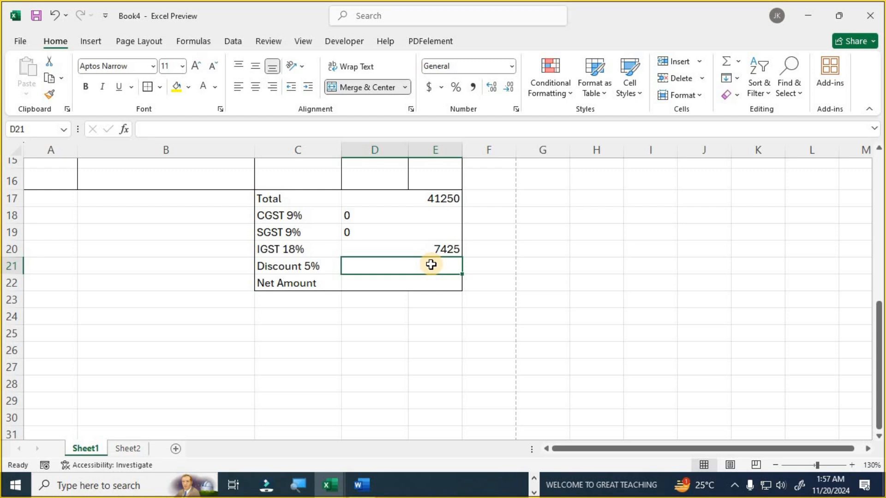
{"action": "left_click", "coordinate": [454, 200]}
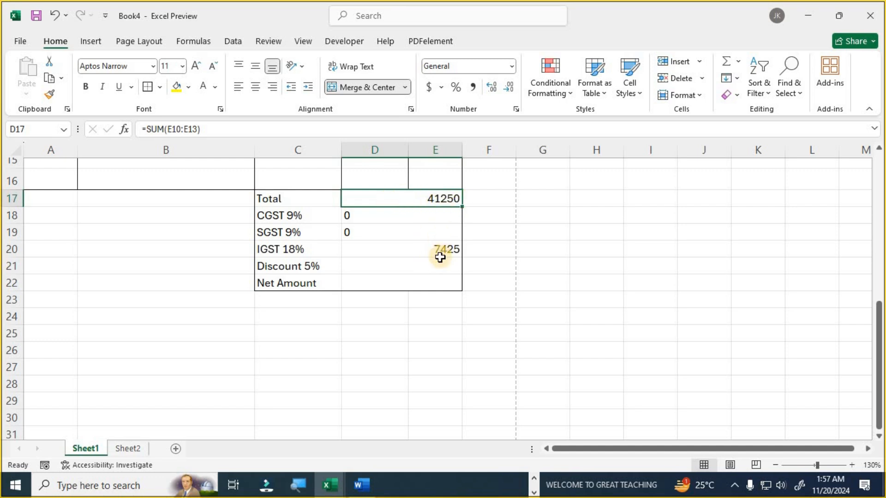
{"action": "left_click", "coordinate": [420, 264]}
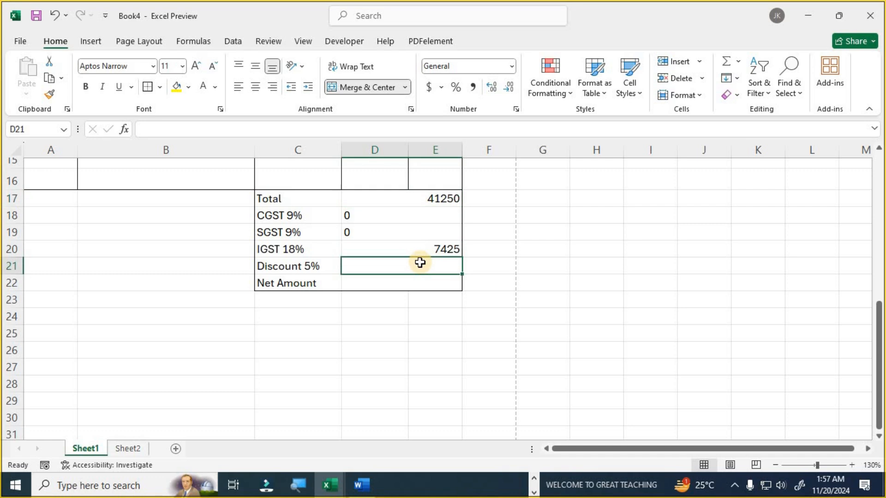
{"action": "type", "text": "="}
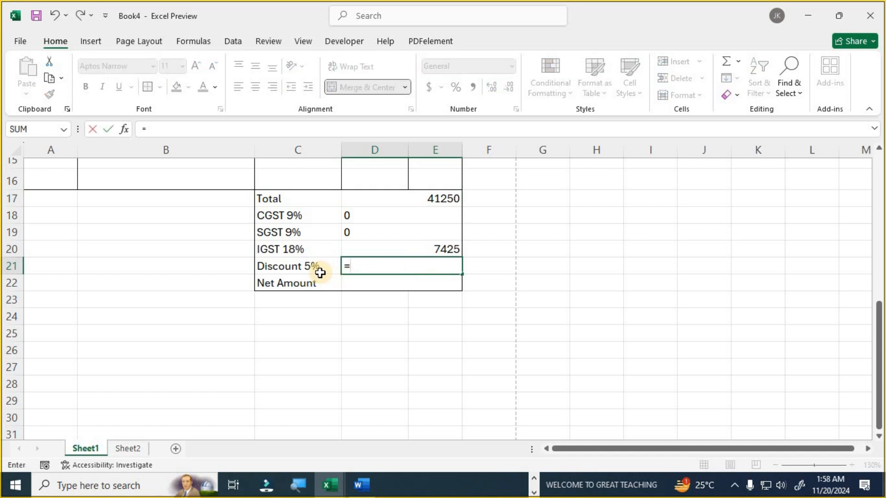
{"action": "left_click", "coordinate": [443, 198]}
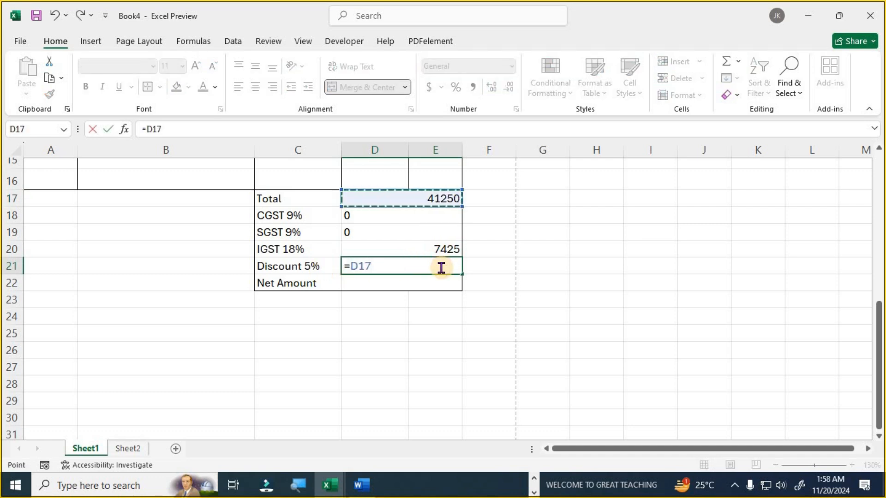
{"action": "type", "text": "*"}
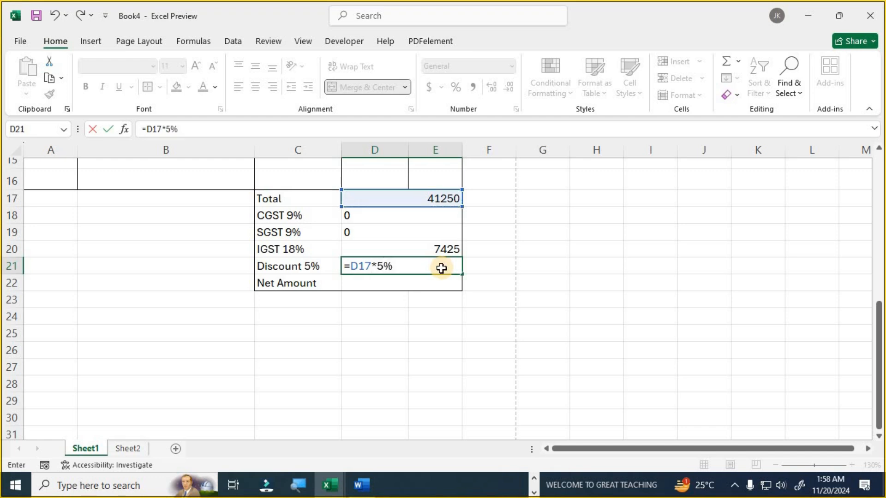
{"action": "key", "text": "Return"}
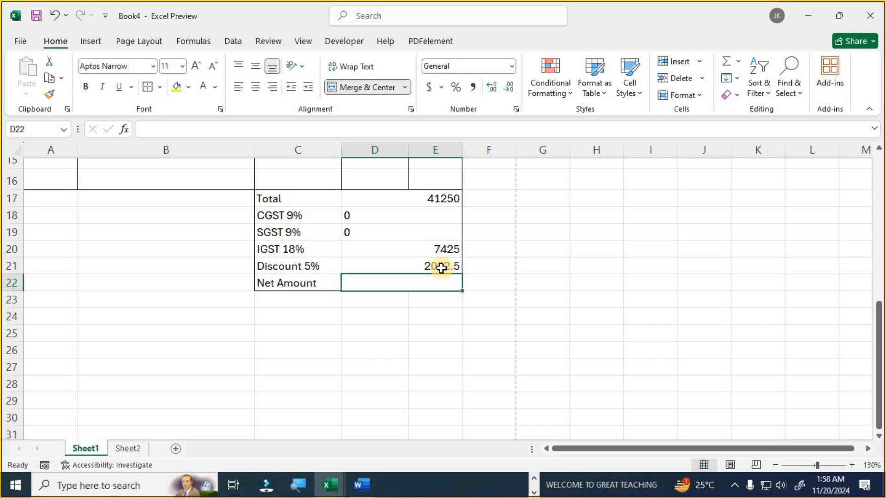
- Centre the summary values in D17:E22 and check the Total, IGST and Discount formulas
{"action": "left_click_drag", "start_coordinate": [311, 215], "coordinate": [437, 253]}
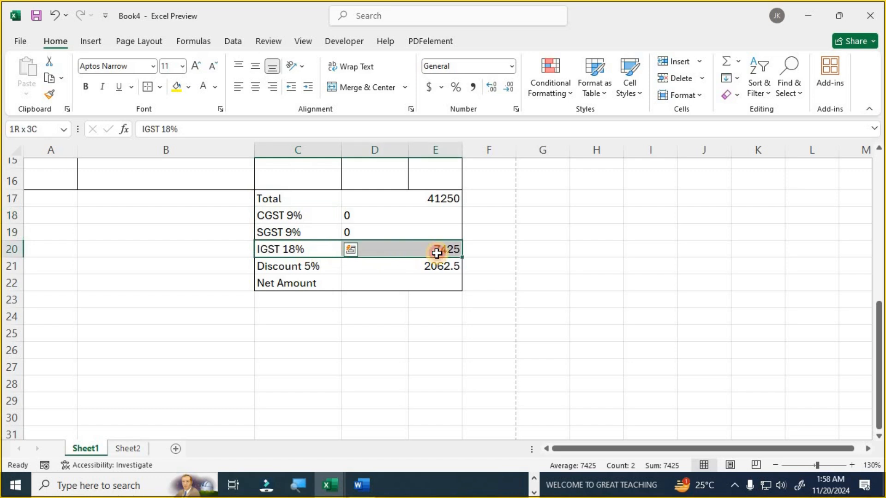
{"action": "left_click_drag", "start_coordinate": [435, 196], "coordinate": [432, 277]}
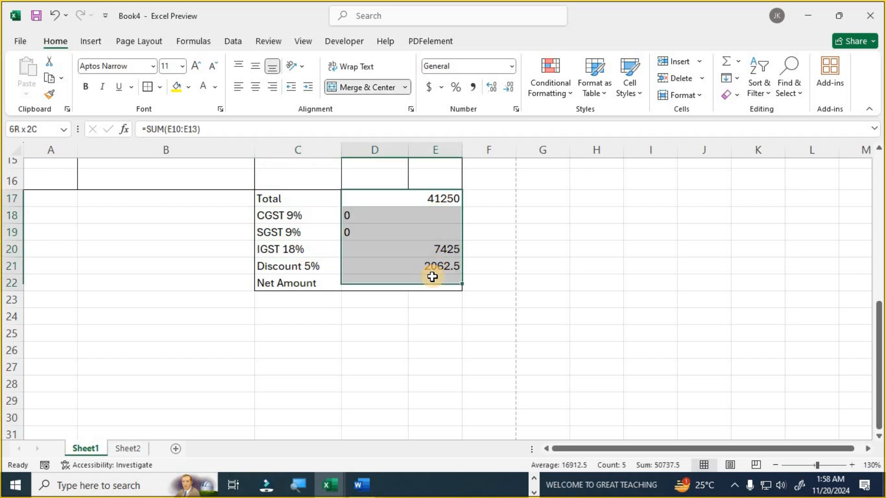
{"action": "left_click", "coordinate": [255, 86]}
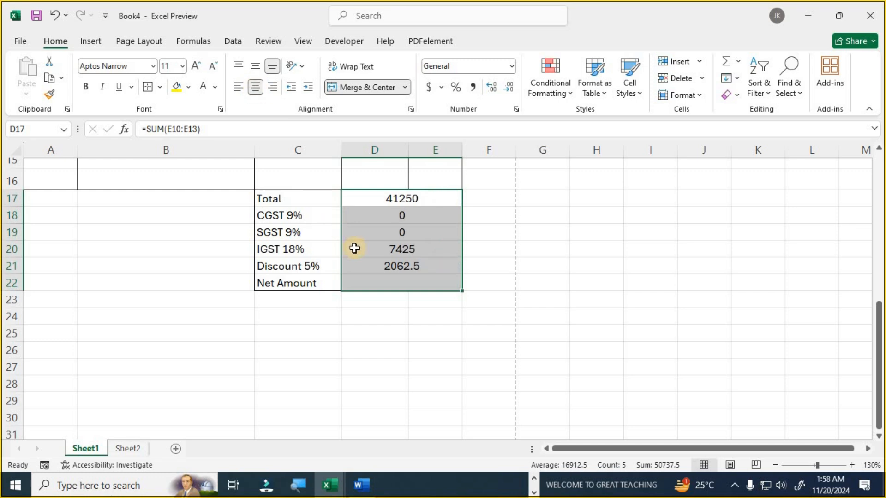
{"action": "left_click", "coordinate": [421, 203]}
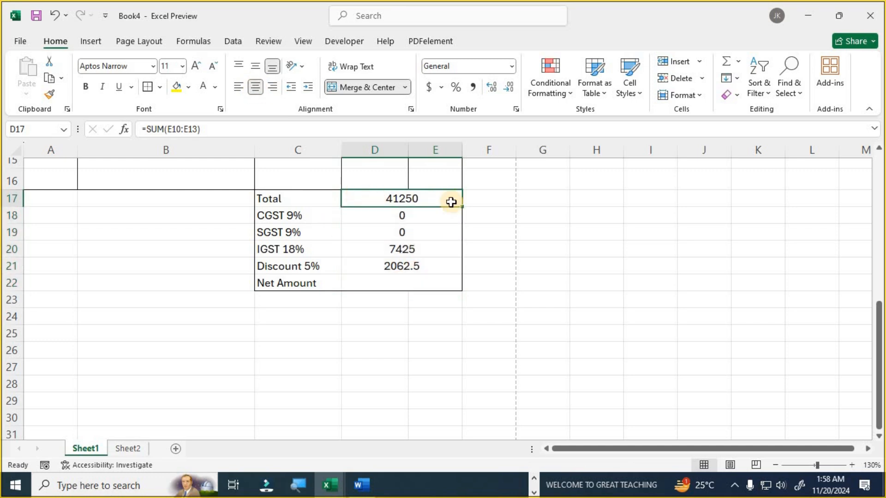
{"action": "left_click", "coordinate": [411, 248]}
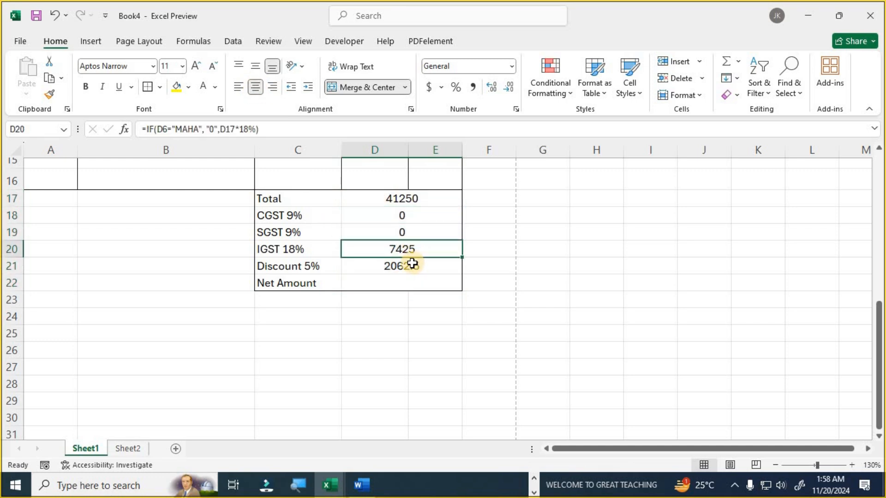
{"action": "left_click", "coordinate": [412, 263]}
- Set Net Amount in D22 to =SUM(D17:E20)-D21, giving 46612.5, and select the C17:E22 summary block
{"action": "left_click", "coordinate": [418, 287]}
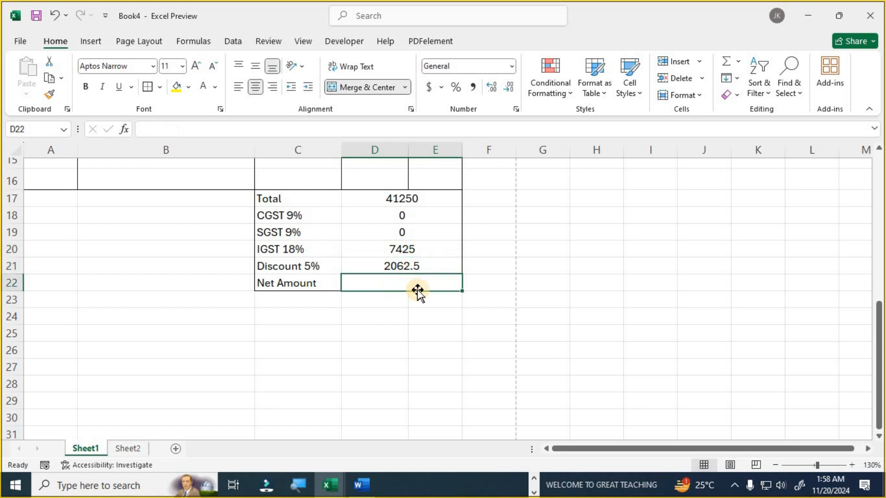
{"action": "type", "text": "="}
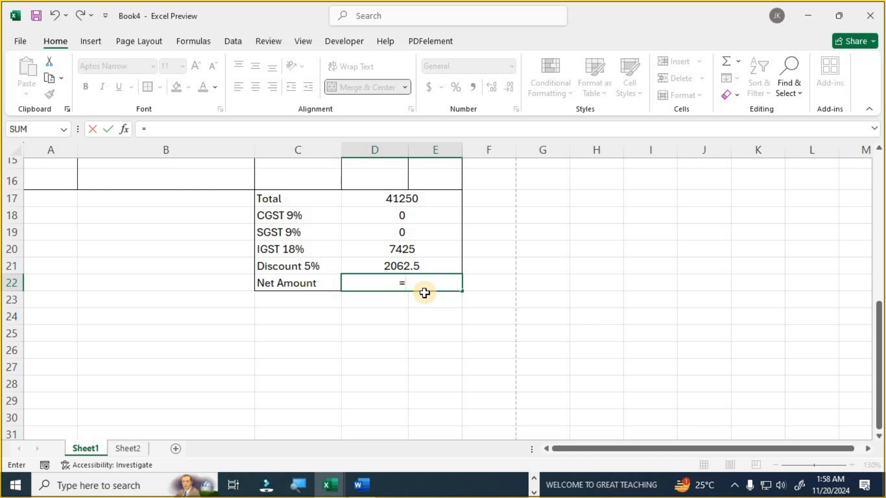
{"action": "type", "text": "SUM("}
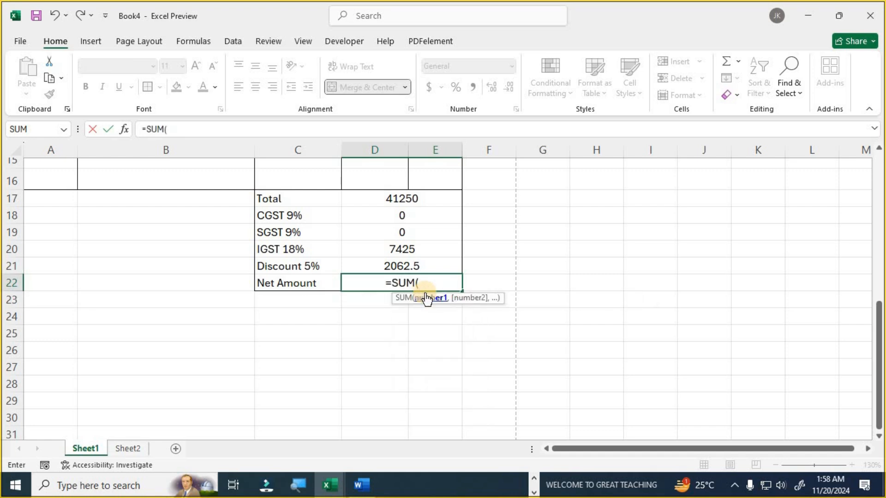
{"action": "left_click_drag", "start_coordinate": [419, 199], "coordinate": [416, 250]}
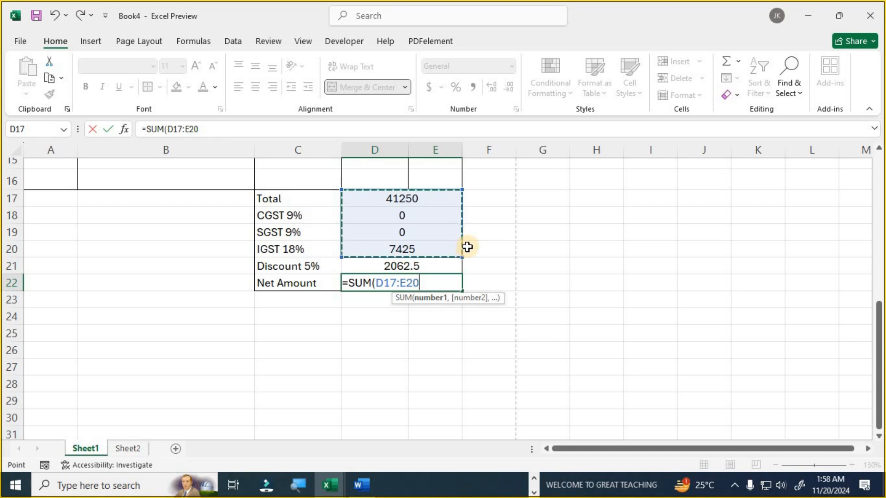
{"action": "type", "text": ")-"}
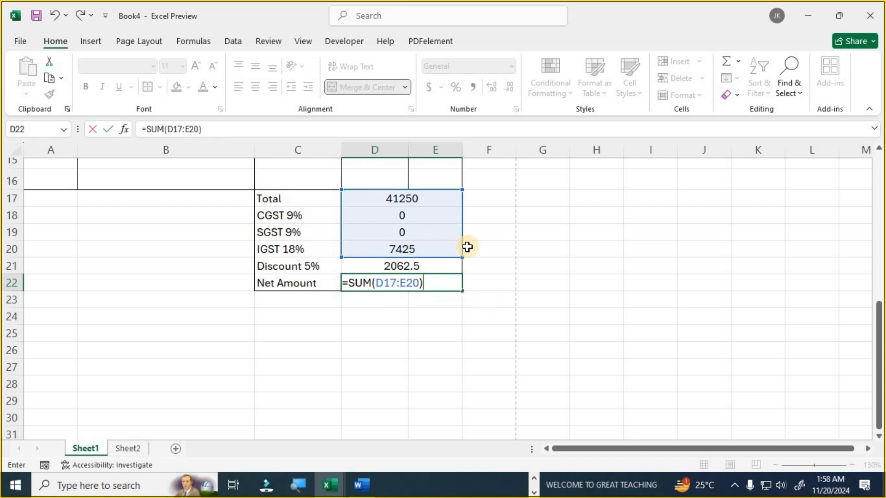
{"action": "left_click", "coordinate": [436, 265]}
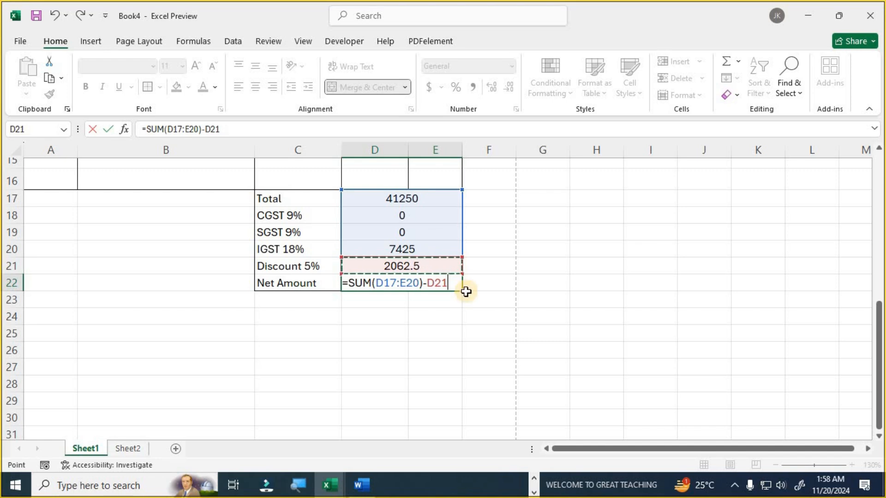
{"action": "key", "text": "Return"}
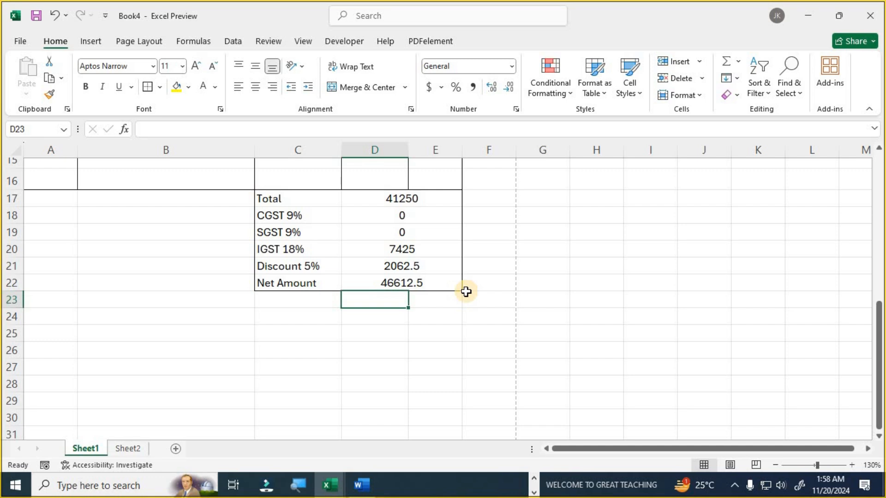
{"action": "left_click_drag", "start_coordinate": [283, 198], "coordinate": [436, 279]}
{"action": "left_click", "coordinate": [159, 86]}
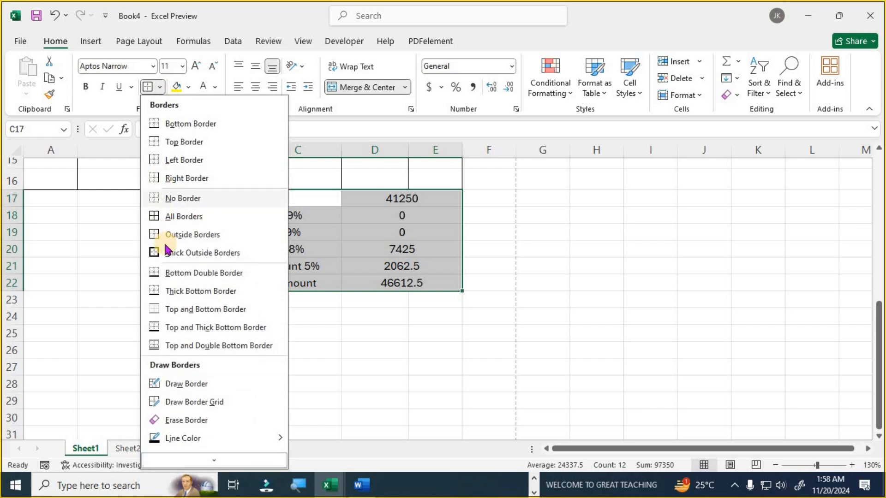
- Apply All Borders to C17:E22 and switch the first two items to T-Shirt and Lower
{"action": "left_click", "coordinate": [186, 217]}
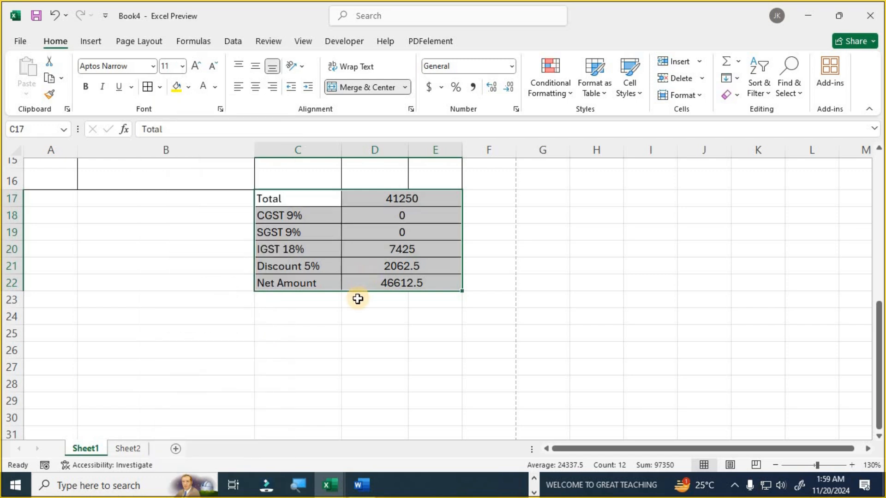
{"action": "scroll", "coordinate": [358, 299], "scroll_direction": "up", "scroll_amount": 3}
{"action": "left_click", "coordinate": [199, 252]}
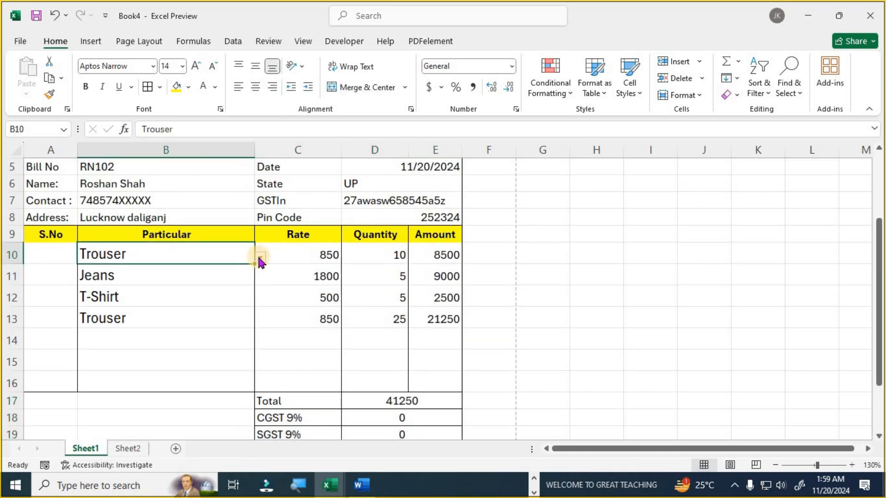
{"action": "left_click", "coordinate": [260, 257]}
{"action": "left_click", "coordinate": [188, 281]}
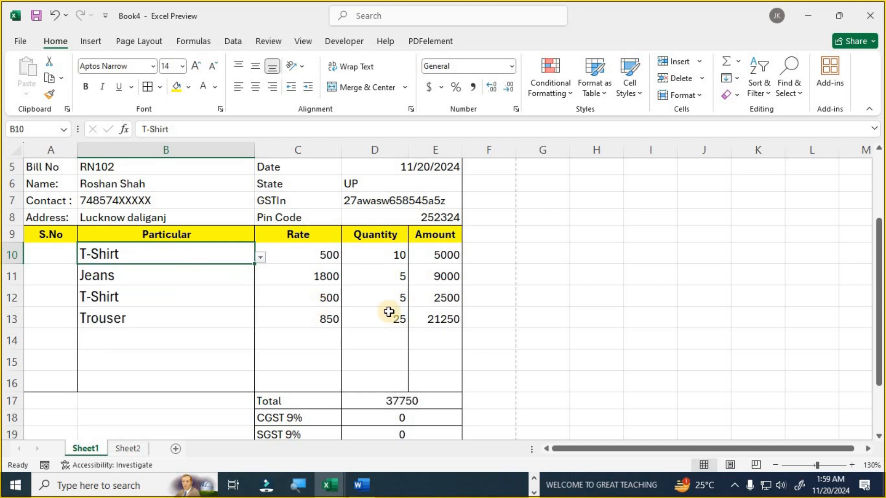
{"action": "left_click", "coordinate": [233, 278]}
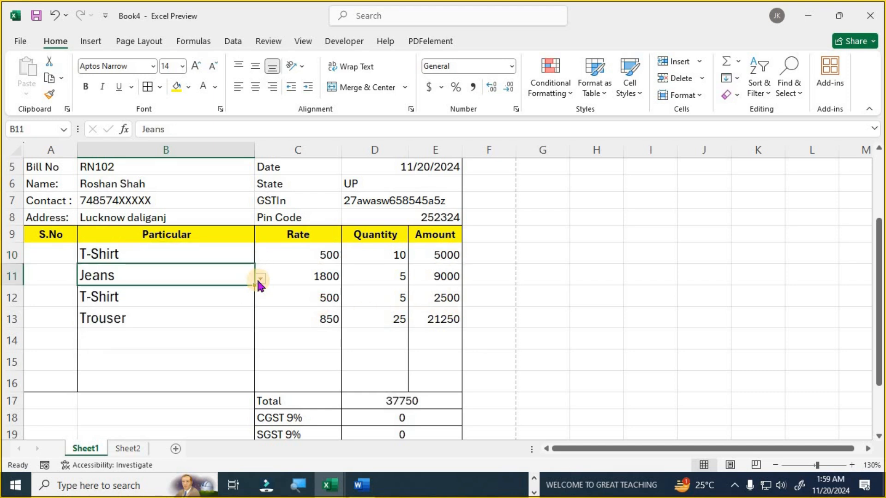
{"action": "left_click", "coordinate": [260, 279]}
{"action": "left_click", "coordinate": [187, 347]}
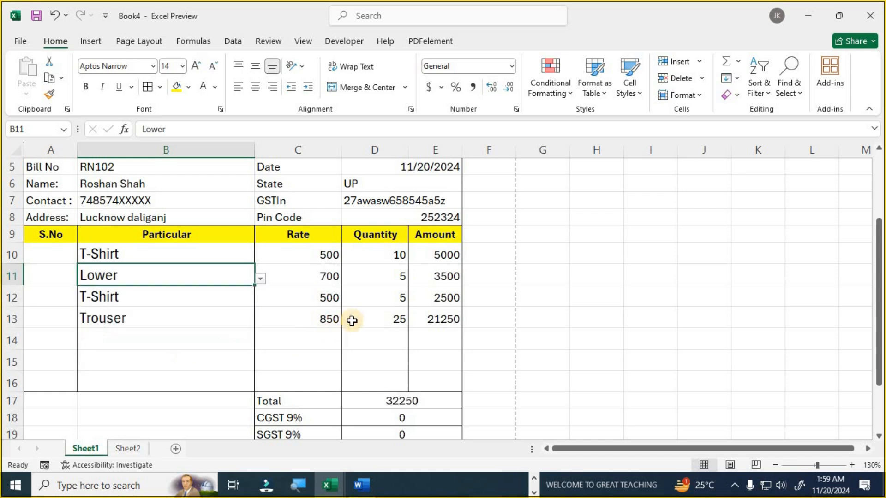
{"action": "scroll", "coordinate": [369, 320], "scroll_direction": "down", "scroll_amount": 3}
{"action": "left_click_drag", "start_coordinate": [429, 249], "coordinate": [416, 333]}
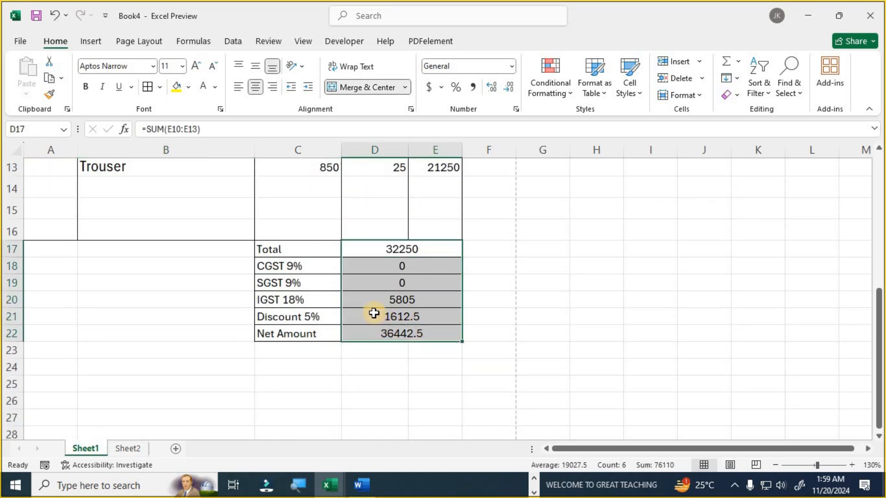
{"action": "scroll", "coordinate": [373, 313], "scroll_direction": "up", "scroll_amount": 3}
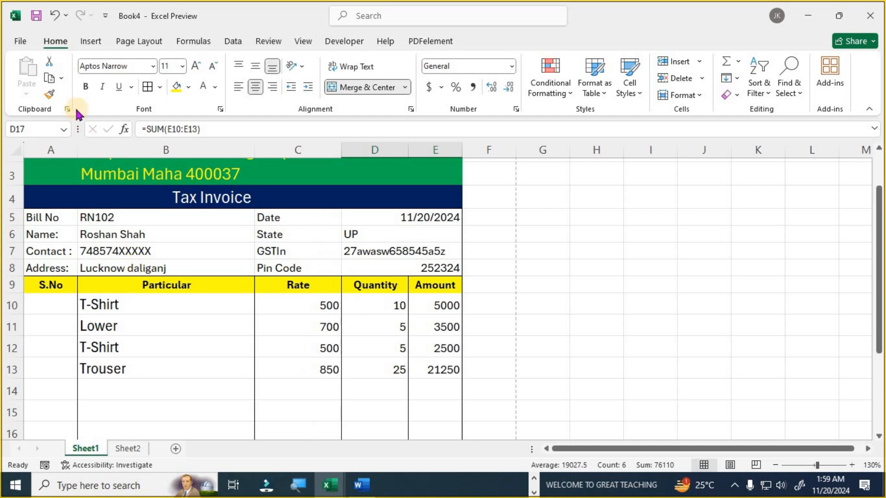
- Check the invoice in Print preview, then widen the Amount column E
{"action": "left_click", "coordinate": [21, 43]}
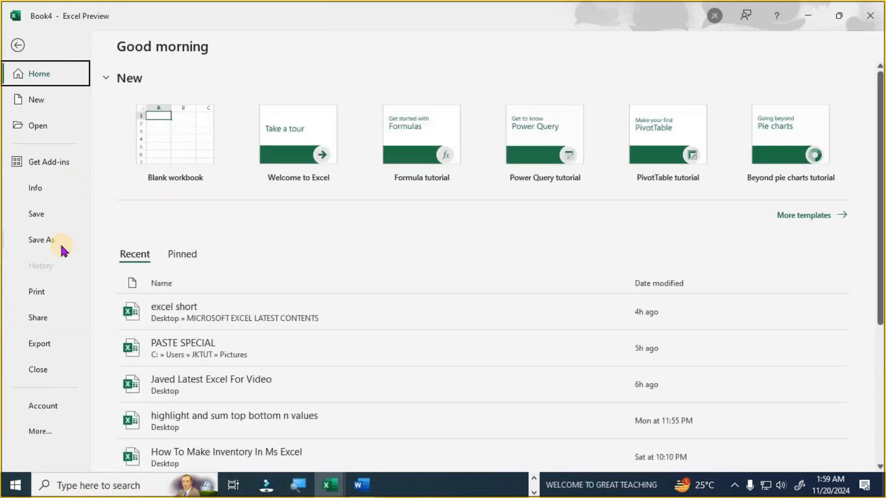
{"action": "left_click", "coordinate": [39, 293]}
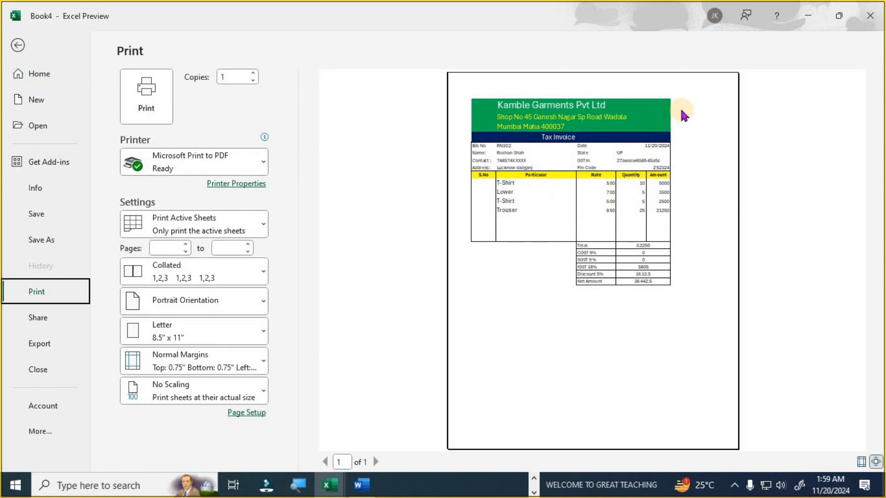
{"action": "left_click", "coordinate": [18, 45]}
{"action": "left_click_drag", "start_coordinate": [460, 152], "coordinate": [473, 153]}
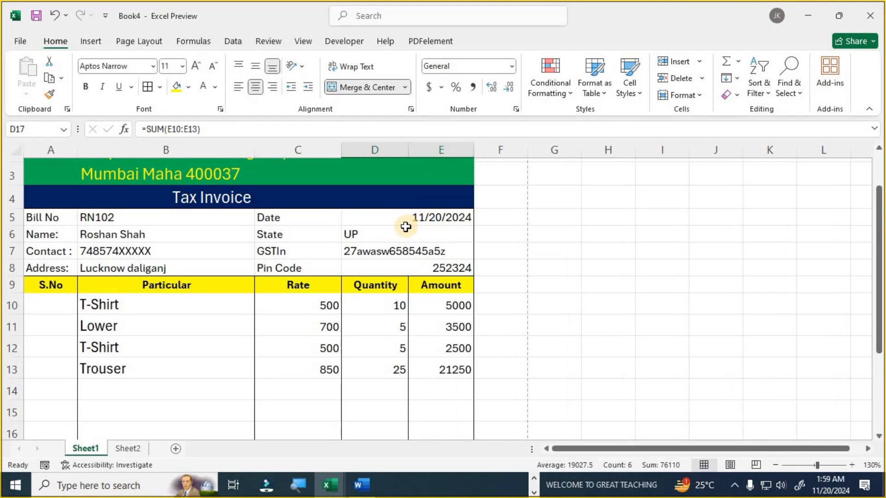
- Make A5:B8 bold with all borders, and make the date and GST details in C5:E8 bold
{"action": "left_click_drag", "start_coordinate": [44, 217], "coordinate": [227, 261]}
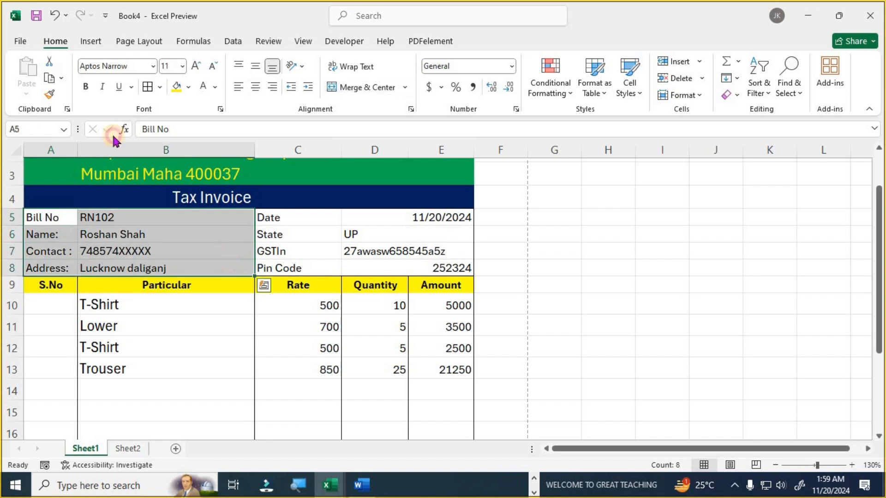
{"action": "left_click", "coordinate": [87, 90]}
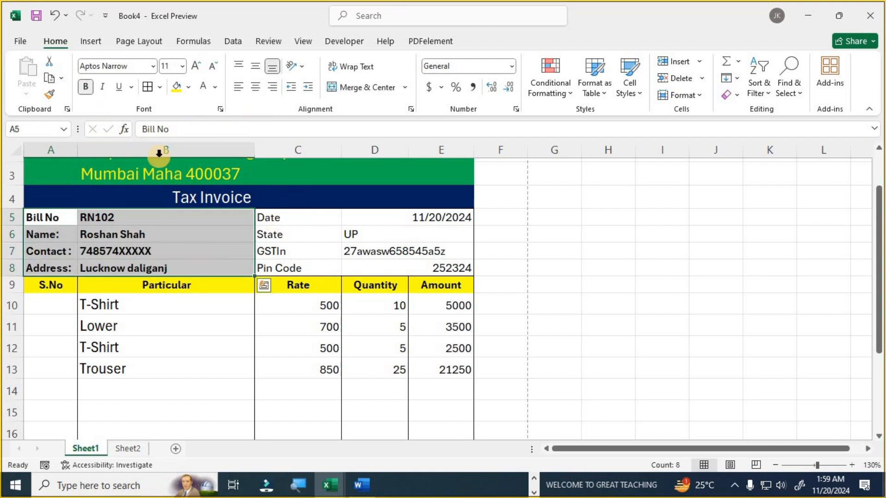
{"action": "left_click", "coordinate": [148, 88]}
{"action": "left_click_drag", "start_coordinate": [277, 213], "coordinate": [450, 266]}
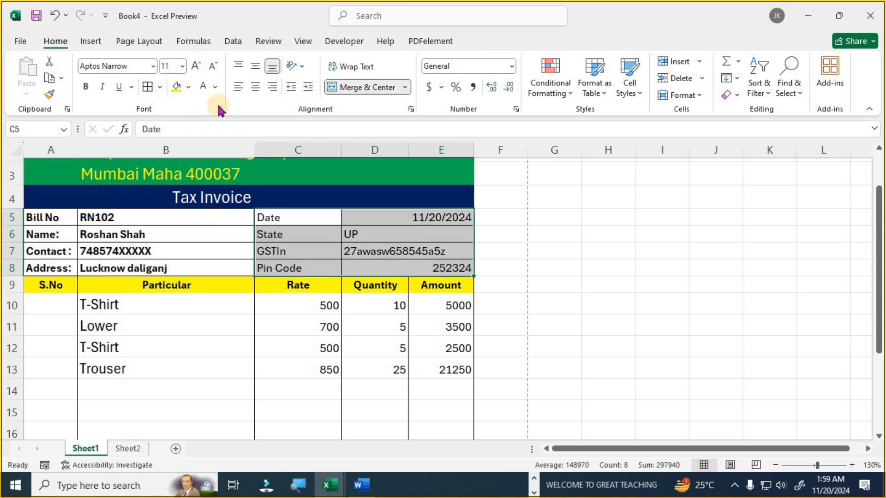
{"action": "left_click", "coordinate": [86, 86]}
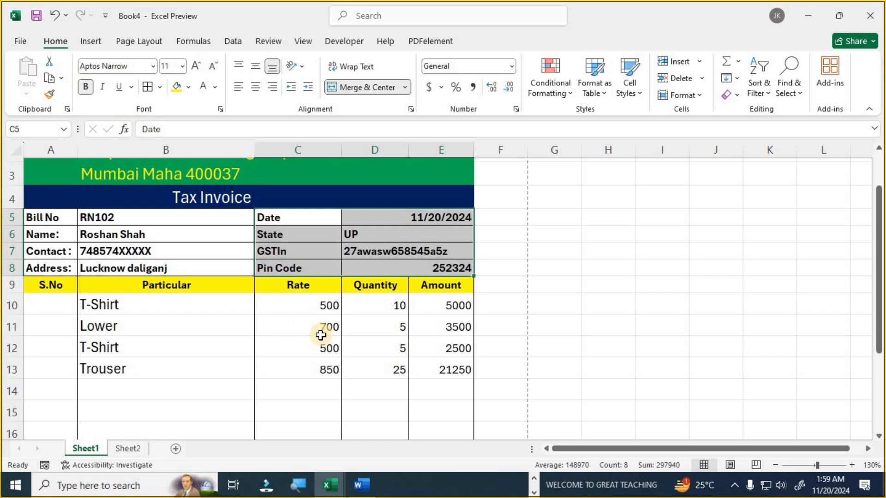
{"action": "left_click", "coordinate": [383, 323]}
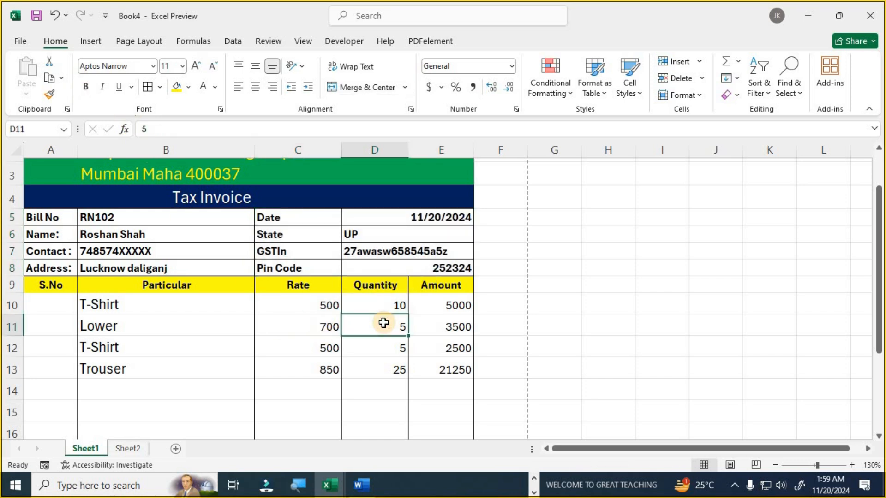
- Check the Step 4 macro instruction in the Word step list, then return to the Book4 workbook
{"action": "scroll", "coordinate": [383, 323], "scroll_direction": "down", "scroll_amount": 3}
{"action": "scroll", "coordinate": [383, 324], "scroll_direction": "up", "scroll_amount": 3}
{"action": "left_click", "coordinate": [362, 485]}
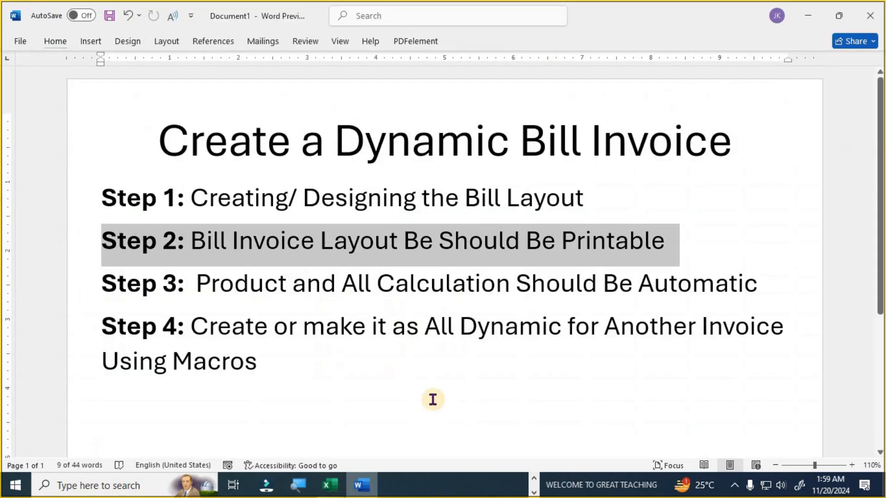
{"action": "left_click_drag", "start_coordinate": [199, 326], "coordinate": [542, 337]}
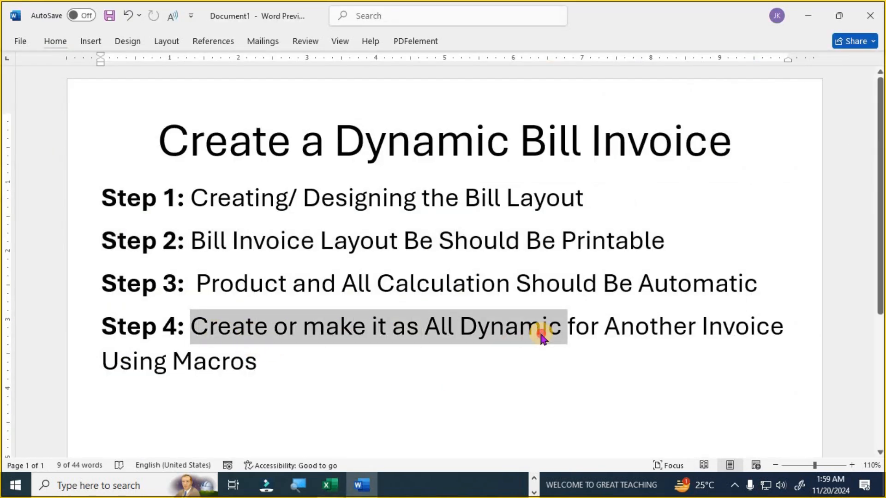
{"action": "left_click", "coordinate": [330, 485]}
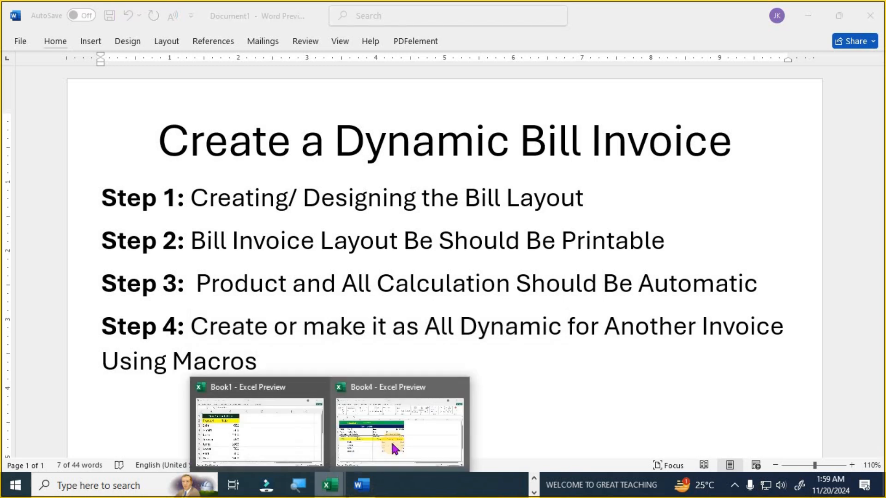
{"action": "left_click", "coordinate": [390, 441]}
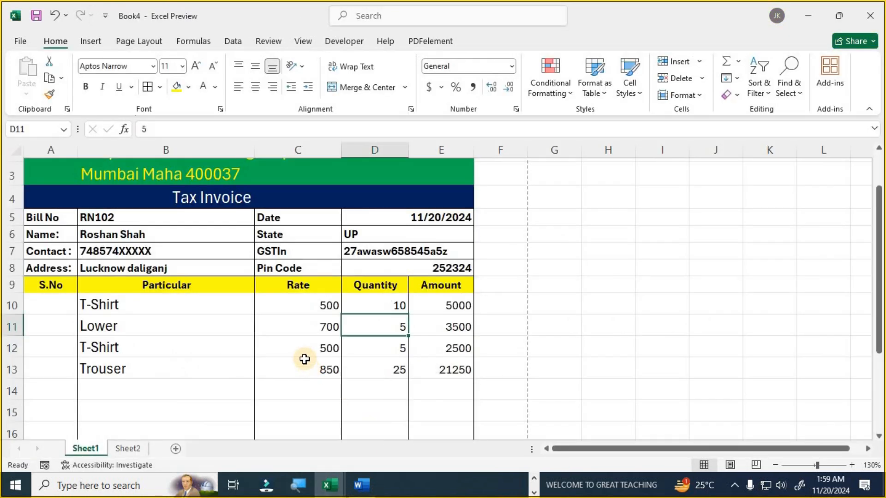
{"action": "scroll", "coordinate": [304, 359], "scroll_direction": "up", "scroll_amount": 1}
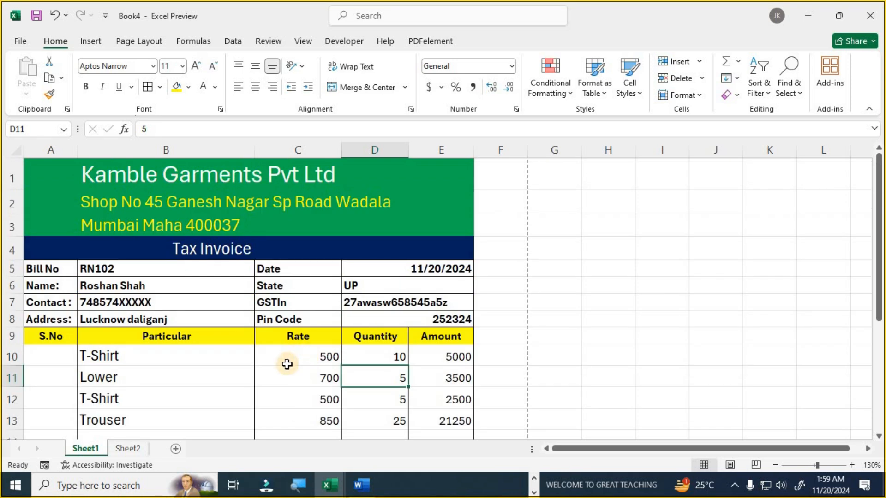
{"action": "scroll", "coordinate": [296, 360], "scroll_direction": "down", "scroll_amount": 2}
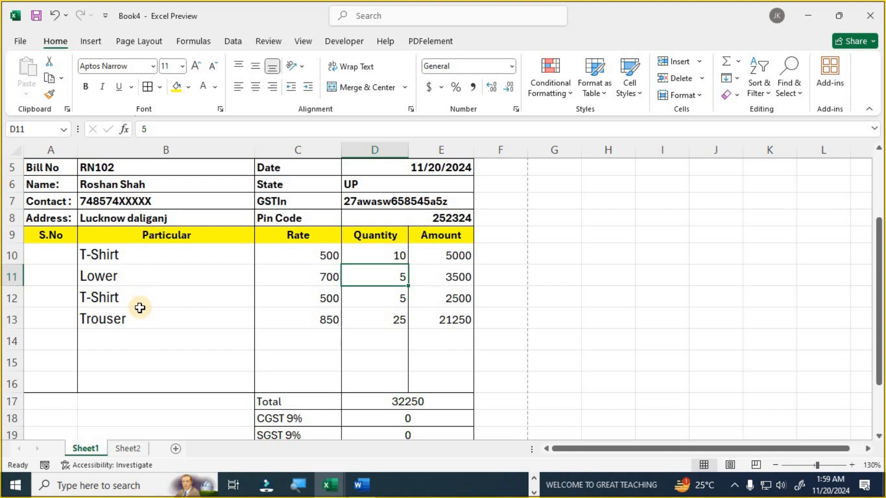
{"action": "scroll", "coordinate": [139, 308], "scroll_direction": "up", "scroll_amount": 2}
{"action": "scroll", "coordinate": [317, 376], "scroll_direction": "down", "scroll_amount": 1}
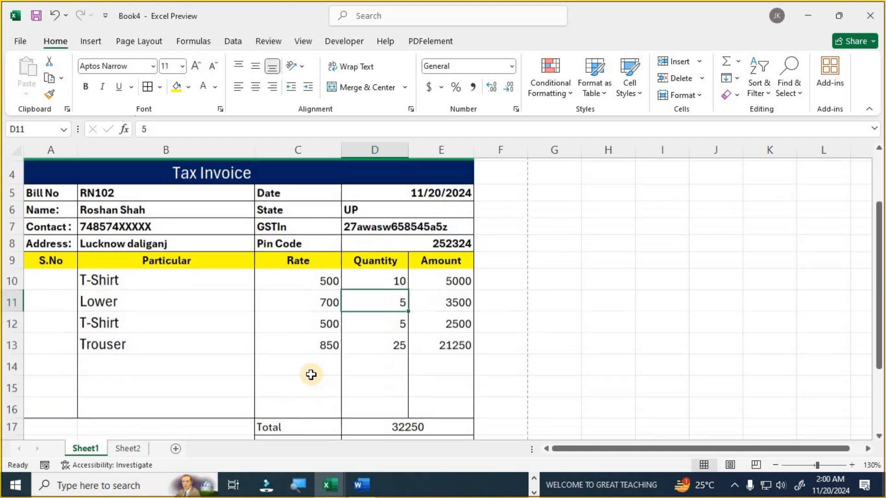
{"action": "scroll", "coordinate": [311, 374], "scroll_direction": "up", "scroll_amount": 1}
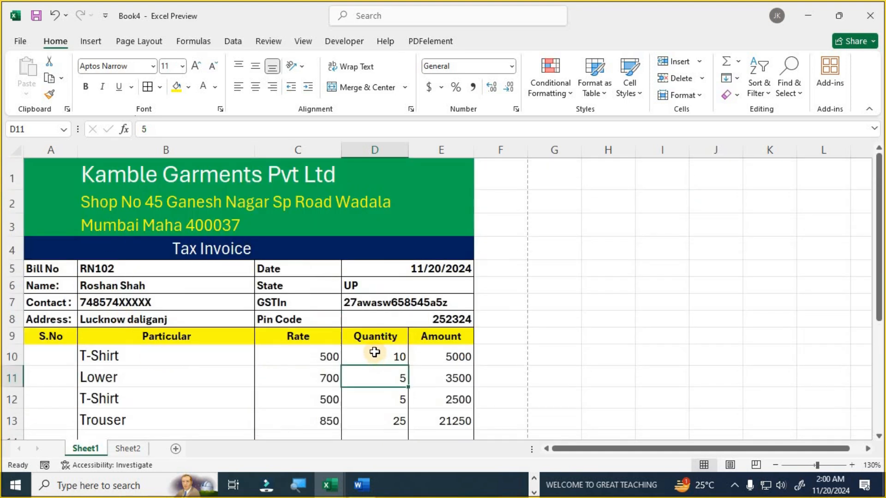
{"action": "scroll", "coordinate": [374, 352], "scroll_direction": "down", "scroll_amount": 2}
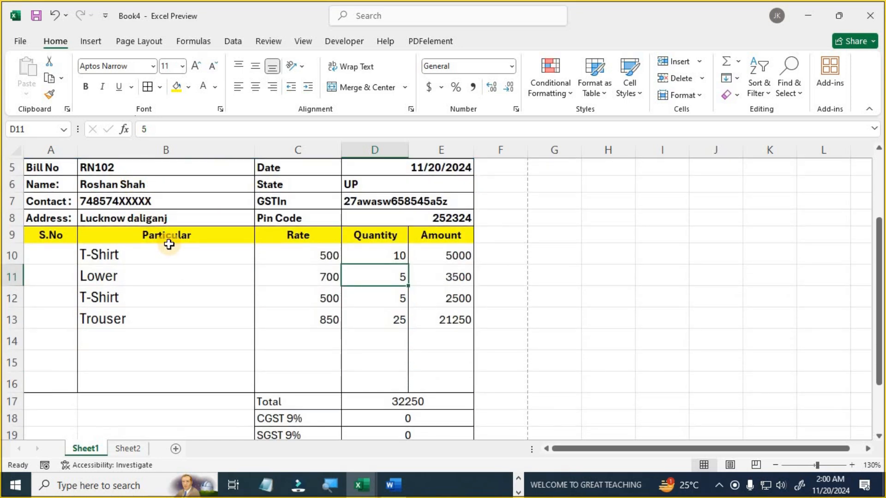
{"action": "scroll", "coordinate": [287, 306], "scroll_direction": "down", "scroll_amount": 1}
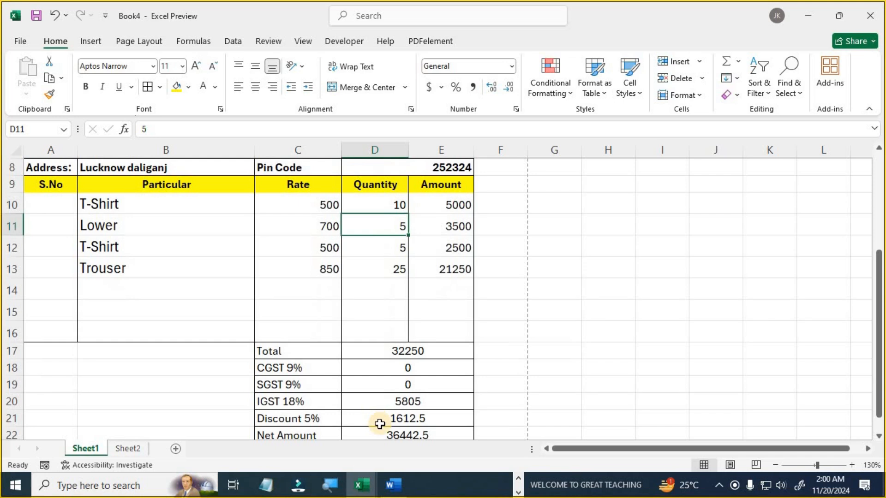
{"action": "scroll", "coordinate": [374, 420], "scroll_direction": "up", "scroll_amount": 2}
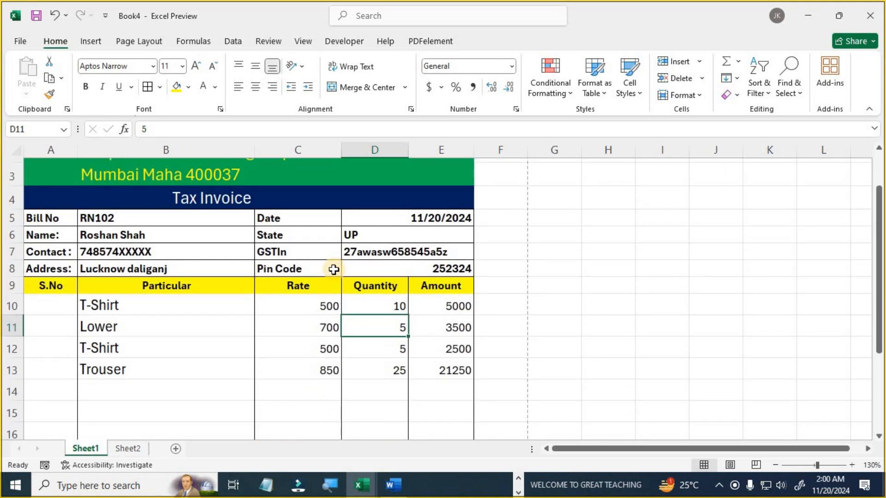
- Record a new macro TAXINVOICE with shortcut Ctrl+Shift+J, stored in This Workbook
{"action": "left_click", "coordinate": [353, 48]}
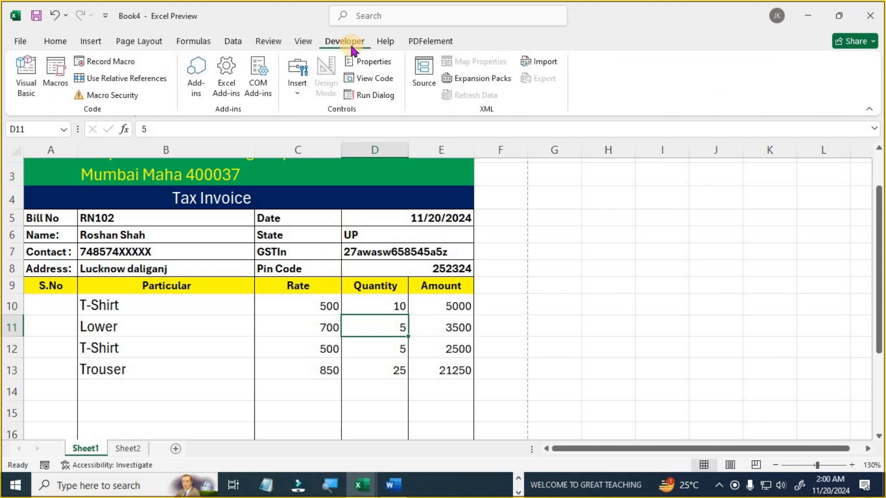
{"action": "left_click", "coordinate": [123, 68]}
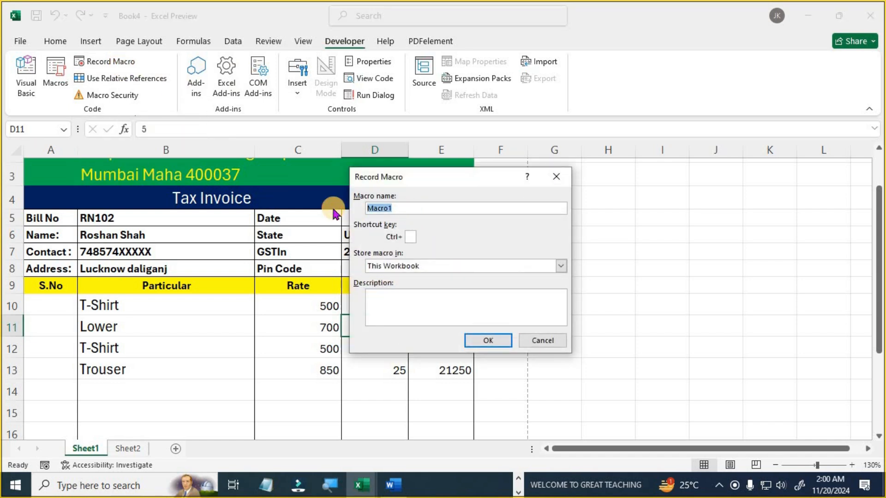
{"action": "type", "text": "TAXINVOICE"}
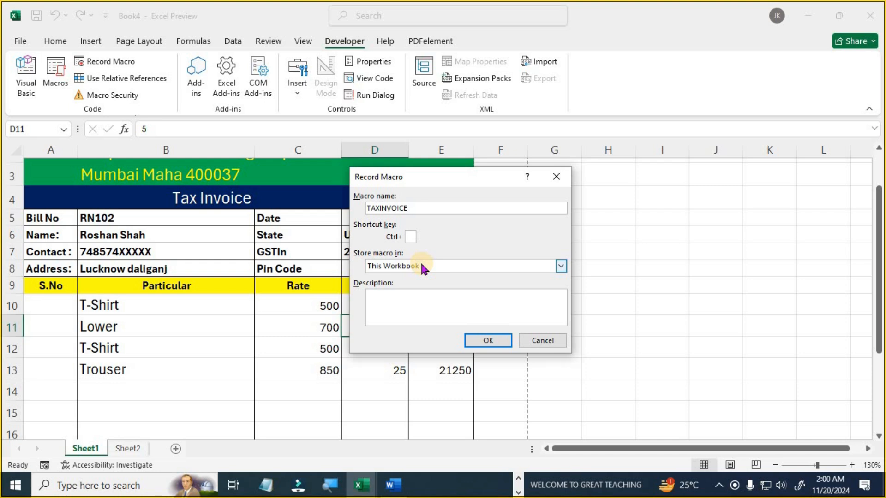
{"action": "type", "text": "J"}
{"action": "left_click", "coordinate": [490, 340]}
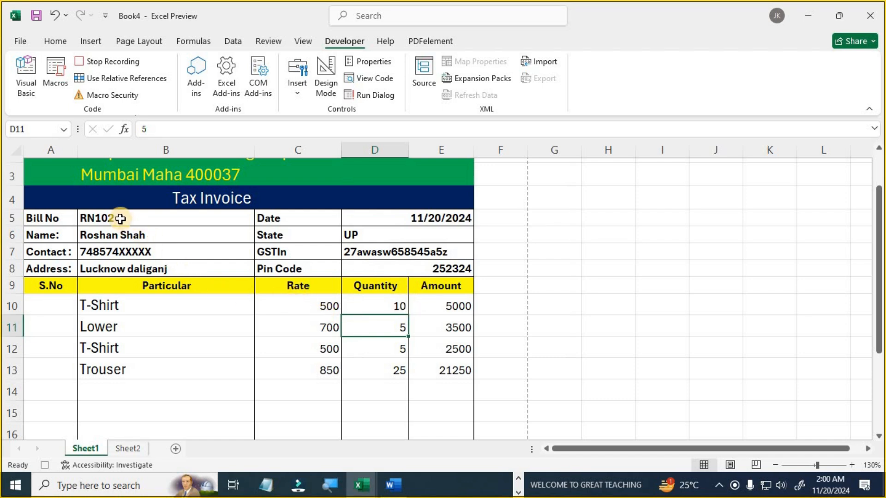
- Clear the bill and customer details in B5:B8 and the date, state, GSTIn and pin code
{"action": "left_click_drag", "start_coordinate": [120, 219], "coordinate": [129, 263]}
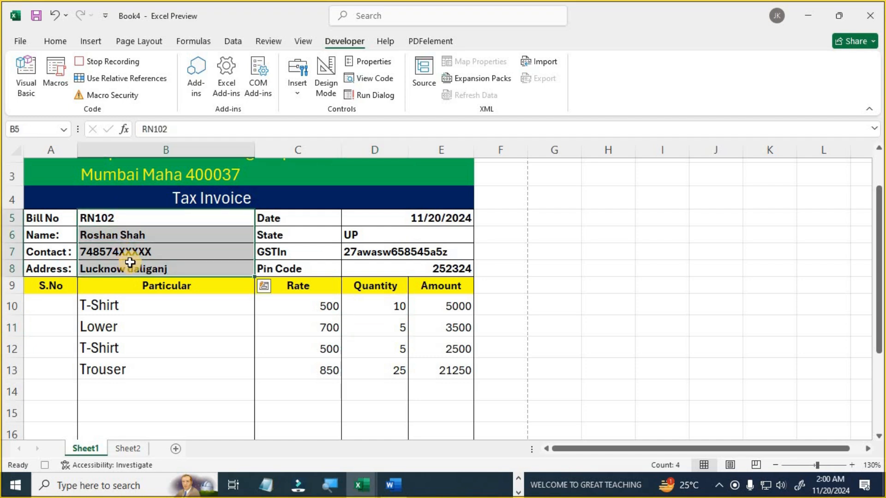
{"action": "key", "text": "Delete"}
{"action": "left_click", "coordinate": [411, 220]}
{"action": "left_click_drag", "start_coordinate": [410, 234], "coordinate": [406, 265]}
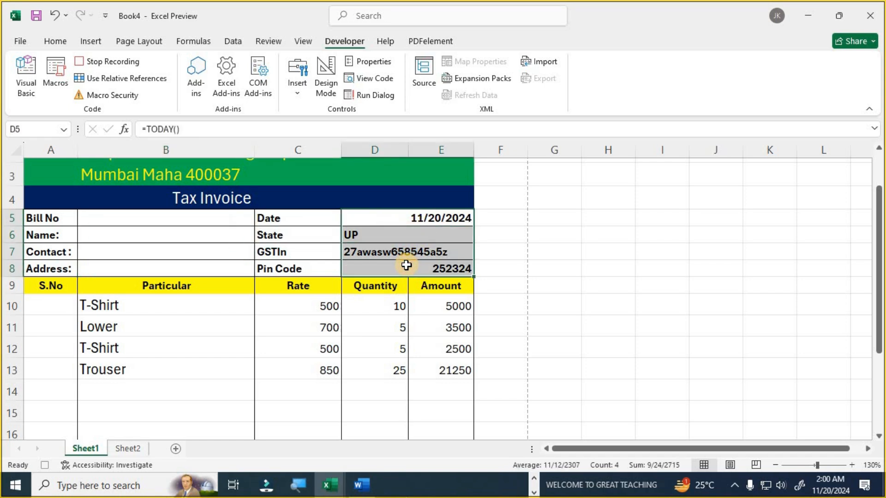
{"action": "key", "text": "Delete"}
- Clear the item names in B10:B16 and quantities in D10:D16, then stop the macro recording
{"action": "scroll", "coordinate": [366, 286], "scroll_direction": "down", "scroll_amount": 2}
{"action": "left_click_drag", "start_coordinate": [192, 204], "coordinate": [202, 325]}
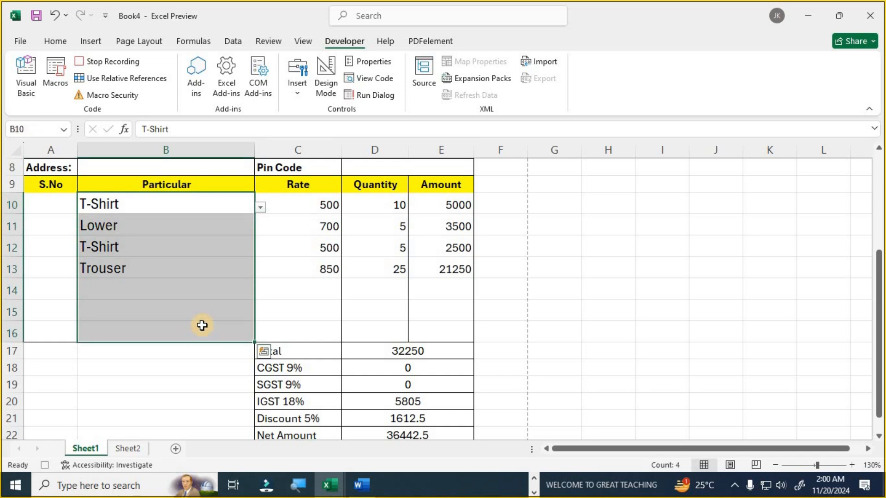
{"action": "key", "text": "Delete"}
{"action": "left_click", "coordinate": [389, 204]}
{"action": "left_click_drag", "start_coordinate": [381, 261], "coordinate": [374, 330]}
{"action": "key", "text": "Delete"}
{"action": "scroll", "coordinate": [372, 326], "scroll_direction": "up", "scroll_amount": 3}
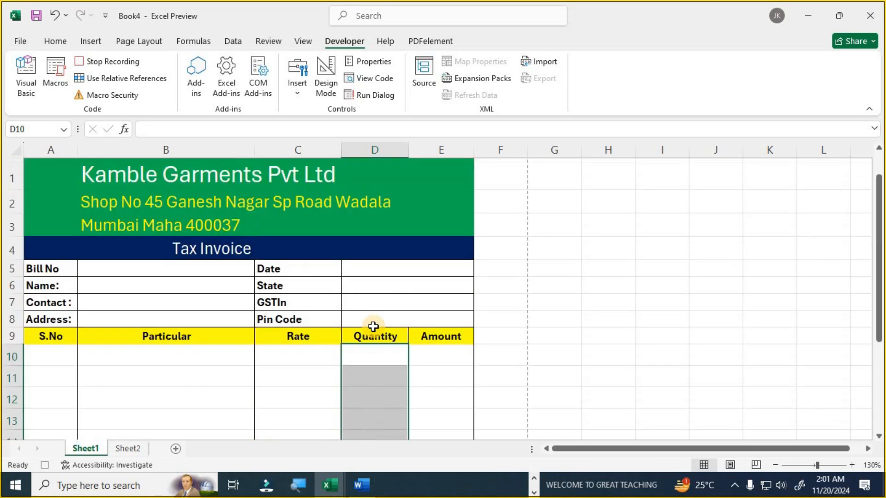
{"action": "left_click", "coordinate": [109, 67]}
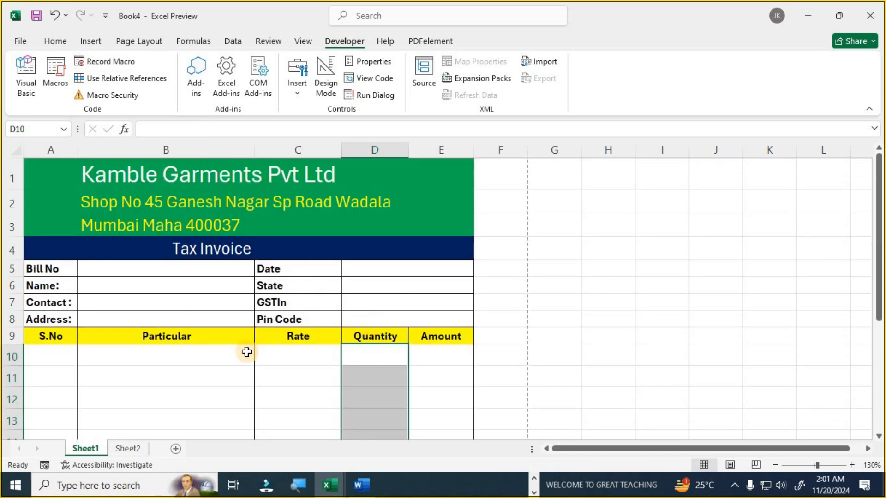
- Enter the new bill number, customer's name, contact number and address in B5:B8
{"action": "scroll", "coordinate": [246, 347], "scroll_direction": "down", "scroll_amount": 4}
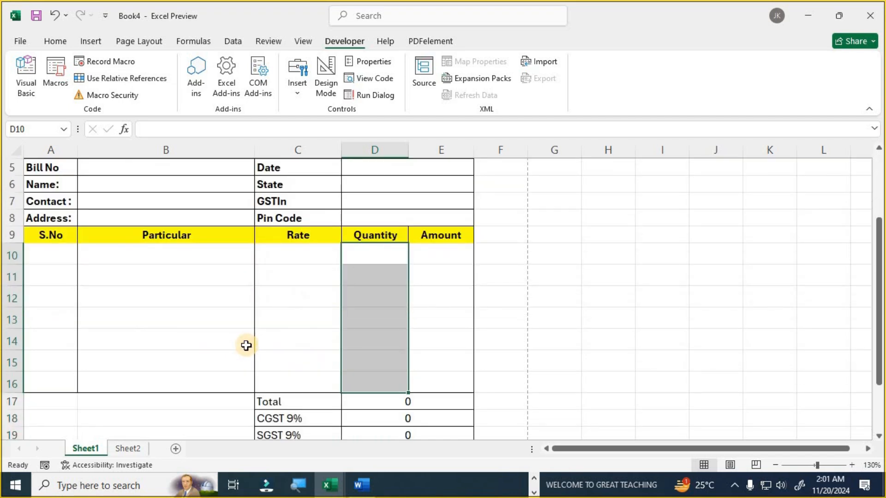
{"action": "scroll", "coordinate": [247, 345], "scroll_direction": "up", "scroll_amount": 3}
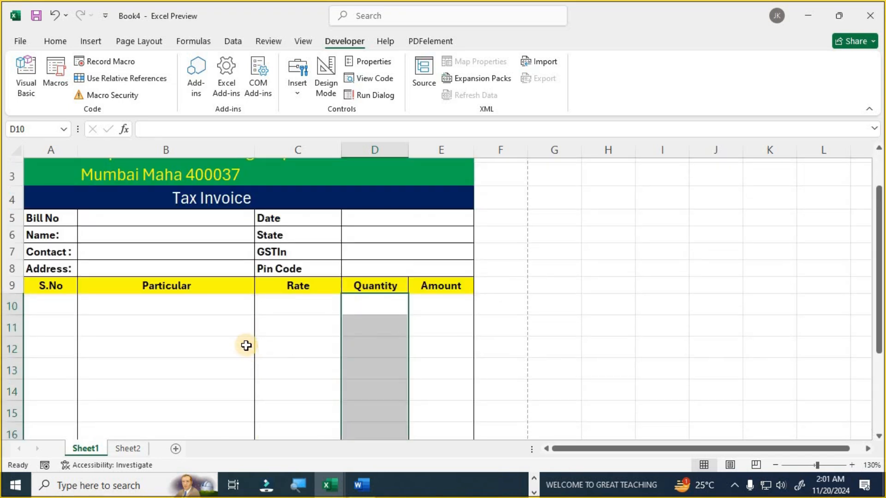
{"action": "left_click", "coordinate": [136, 224]}
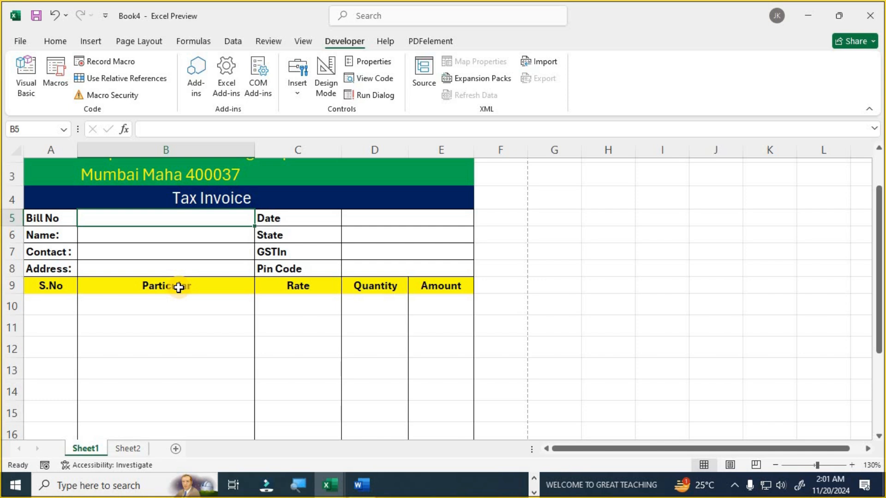
{"action": "type", "text": "RN-103"}
{"action": "key", "text": "Return"}
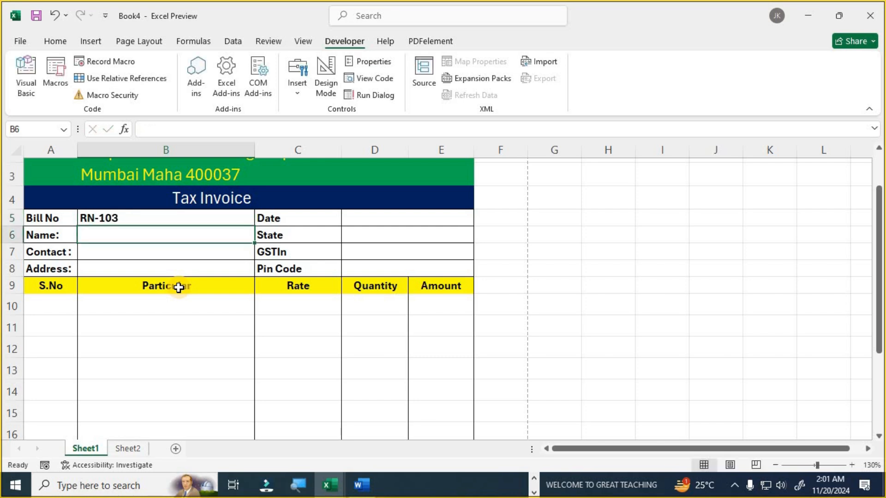
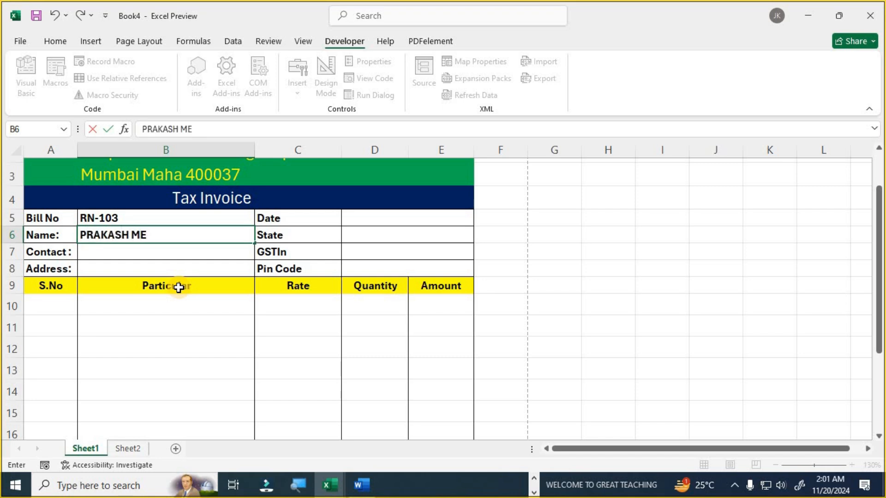
{"action": "key", "text": "Return"}
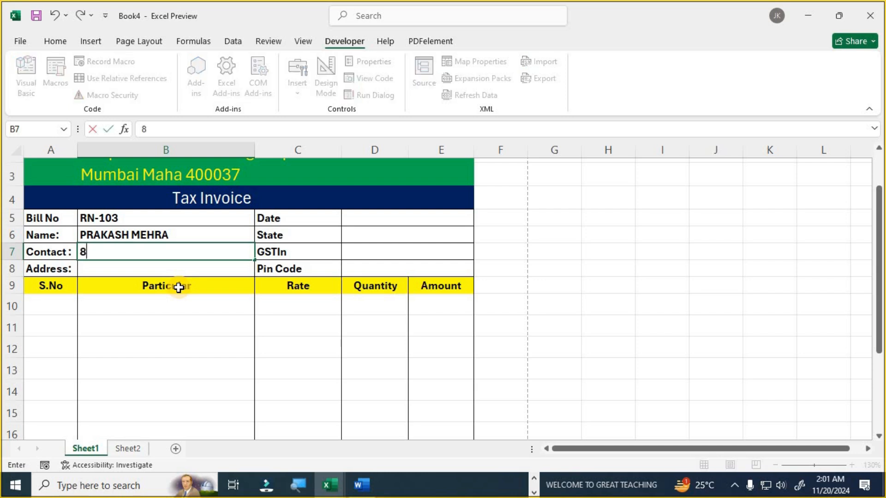
{"action": "key", "text": "Return"}
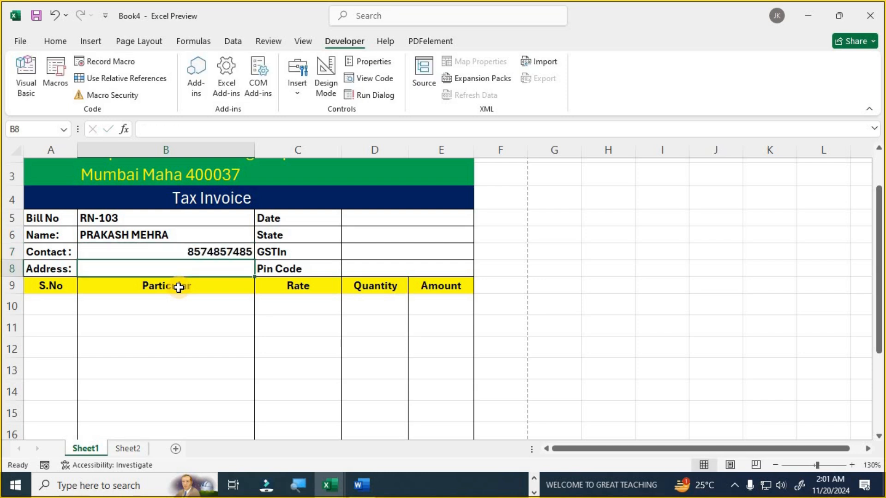
{"action": "type", "text": "Sangam naga"}
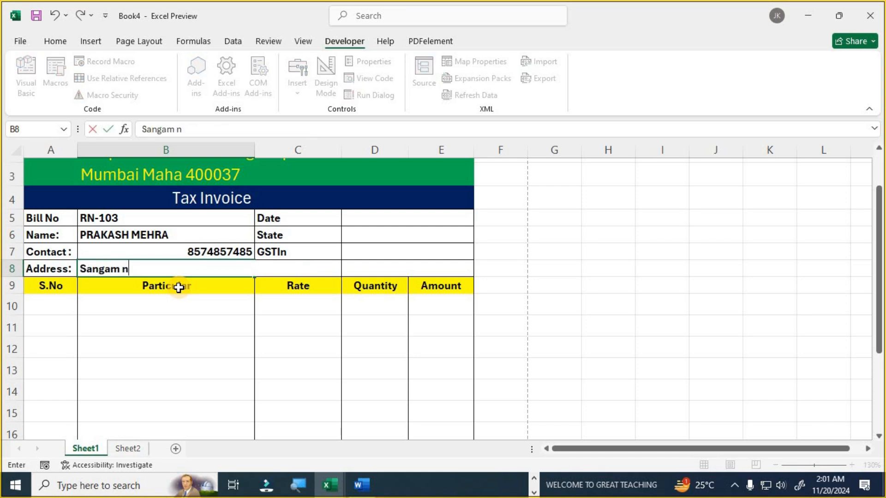
{"action": "type", "text": "r wadala"}
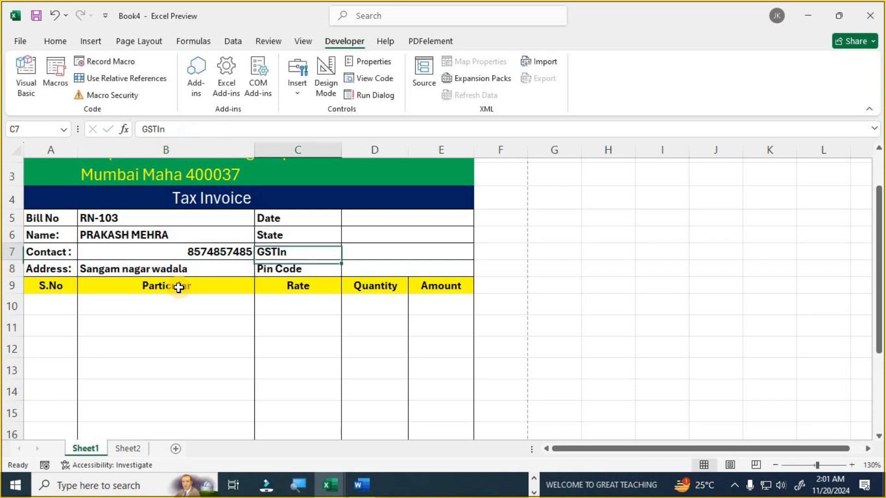
{"action": "key", "text": "Up"}
{"action": "key", "text": "Up"}
- Enter =TODAY() as the date, state maha, the GSTIn number and the pin code in D5:D8
{"action": "key", "text": "Right"}
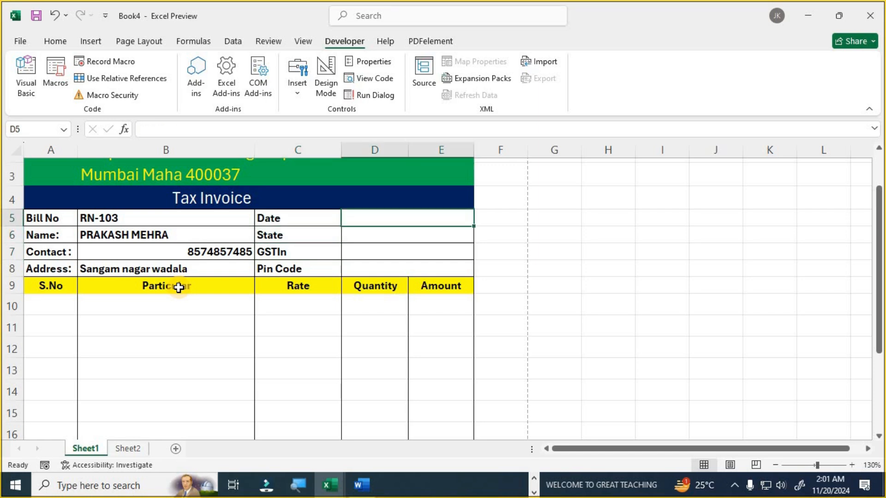
{"action": "type", "text": "=to"}
{"action": "key", "text": "Down"}
{"action": "key", "text": "Tab"}
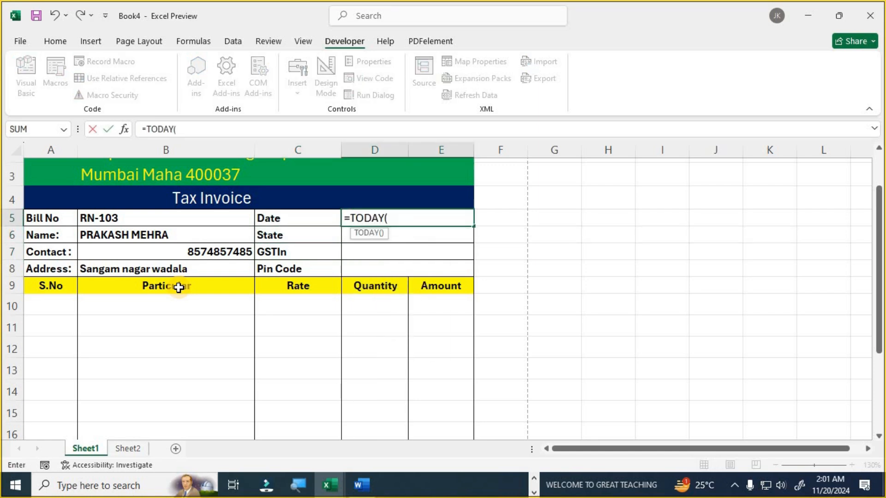
{"action": "type", "text": ")"}
{"action": "key", "text": "Return"}
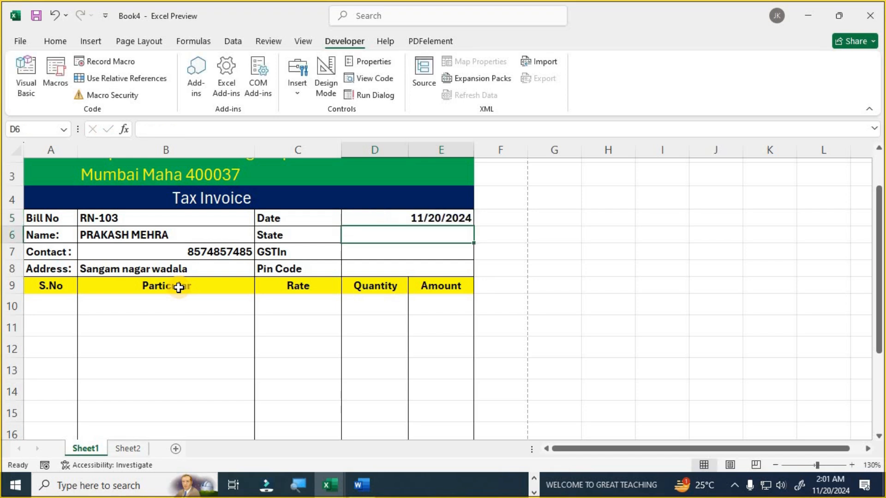
{"action": "type", "text": "maha"}
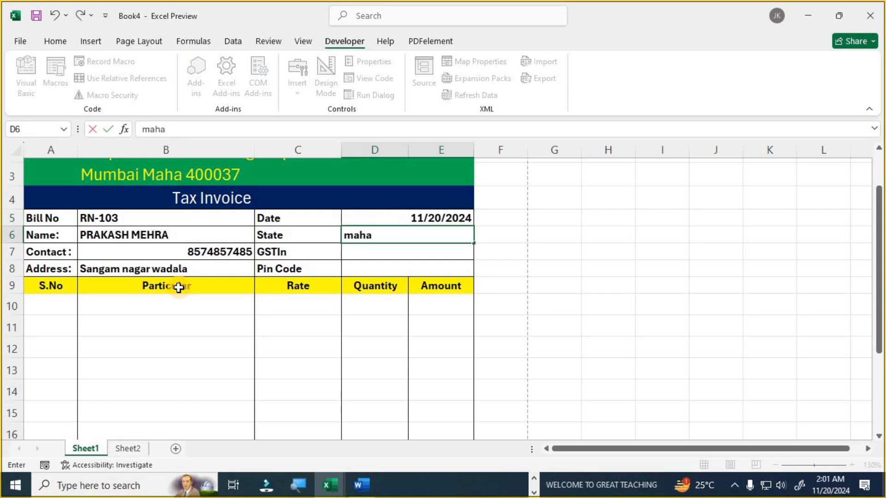
{"action": "key", "text": "Return"}
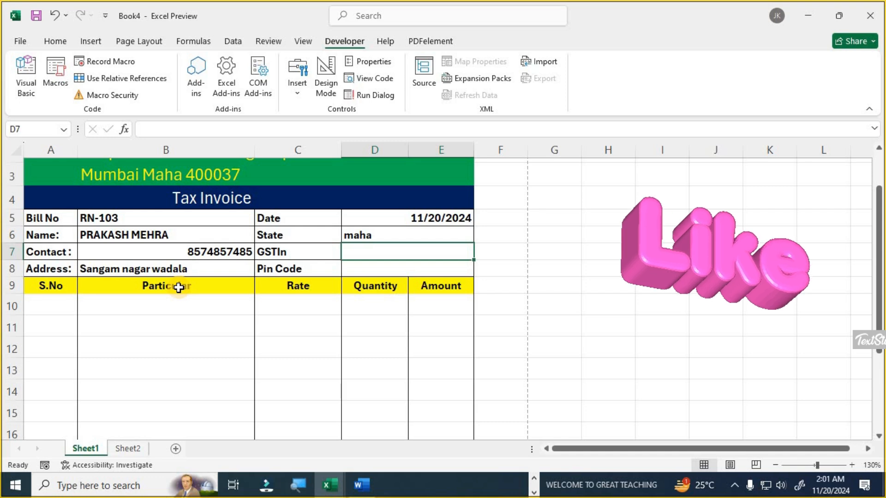
{"action": "type", "text": "29awawa252a55a"}
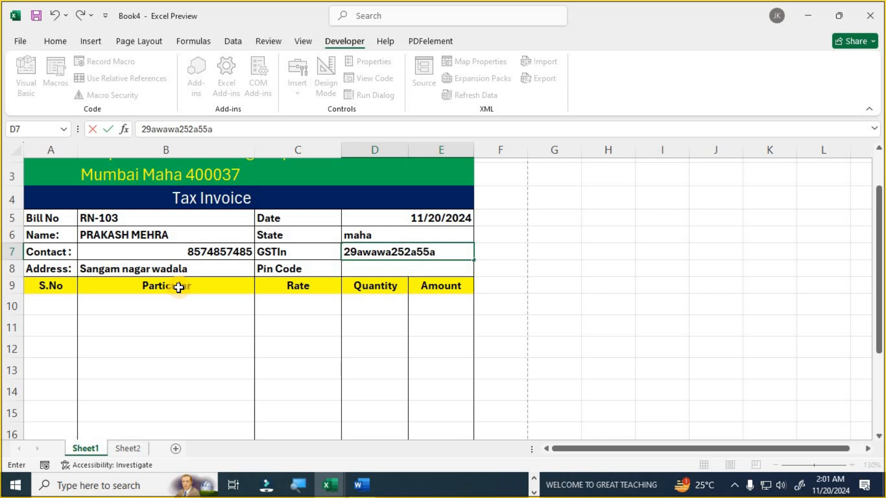
{"action": "key", "text": "Return"}
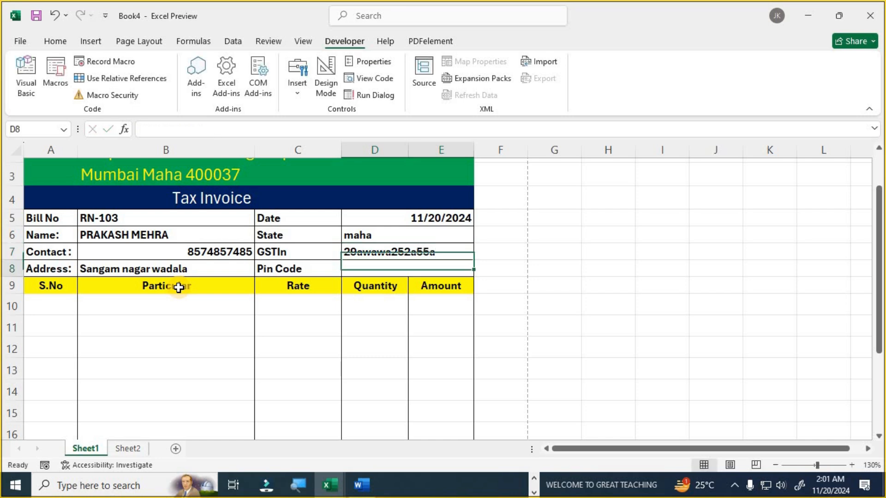
{"action": "type", "text": "400037"}
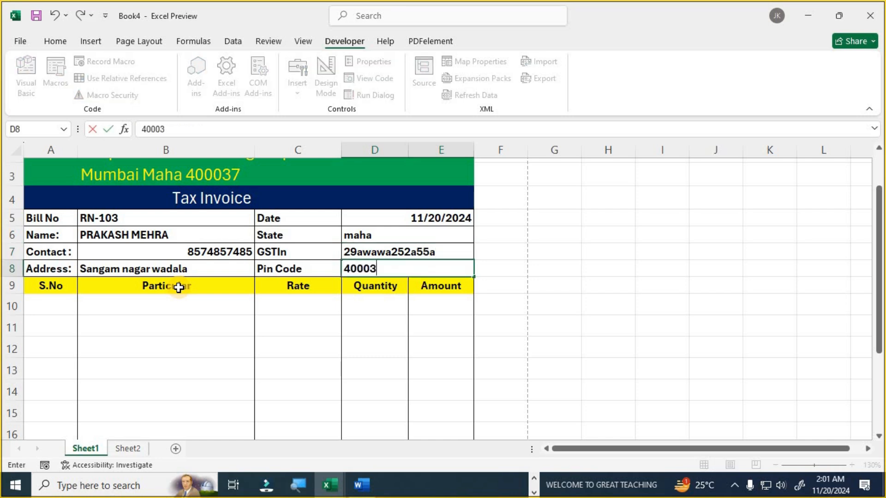
- Commit the pin code and pick Jacket, Trouser and Pant from the item dropdowns in B10:B12
{"action": "left_click", "coordinate": [60, 305]}
{"action": "left_click", "coordinate": [212, 312]}
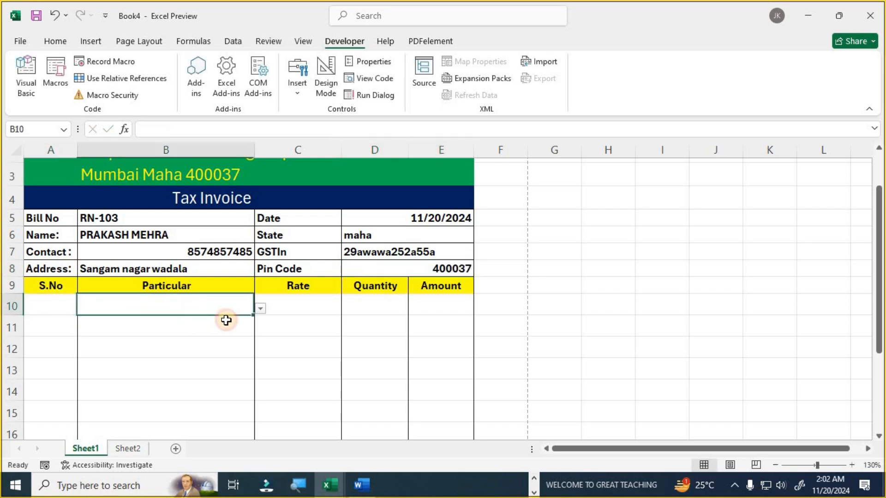
{"action": "left_click", "coordinate": [262, 308]}
{"action": "left_click", "coordinate": [178, 343]}
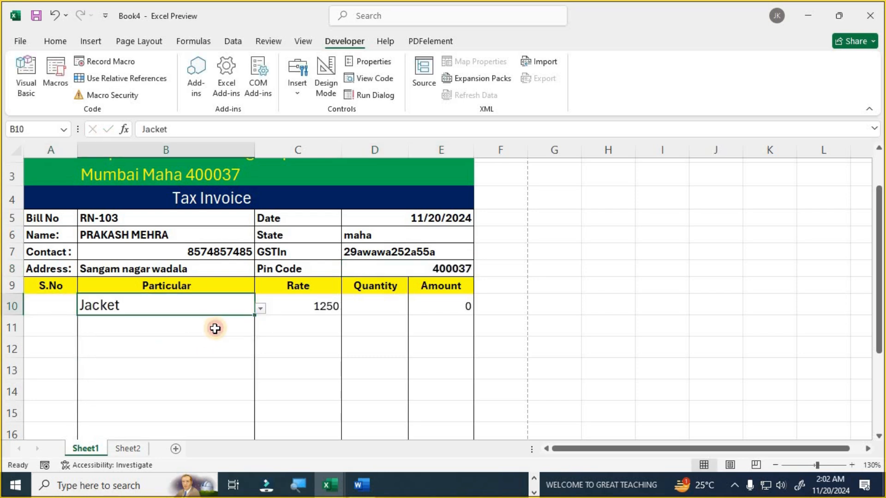
{"action": "left_click", "coordinate": [215, 329]}
{"action": "left_click", "coordinate": [261, 330]}
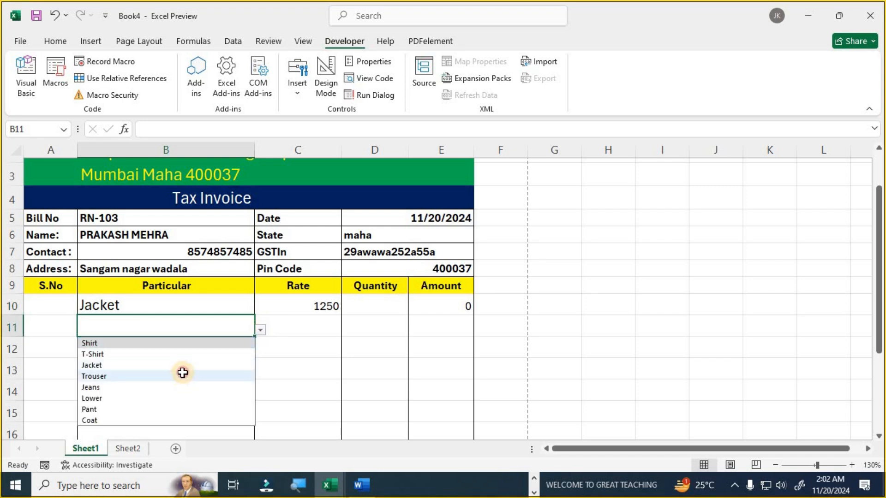
{"action": "left_click", "coordinate": [183, 373]}
{"action": "left_click", "coordinate": [192, 347]}
{"action": "left_click", "coordinate": [261, 351]}
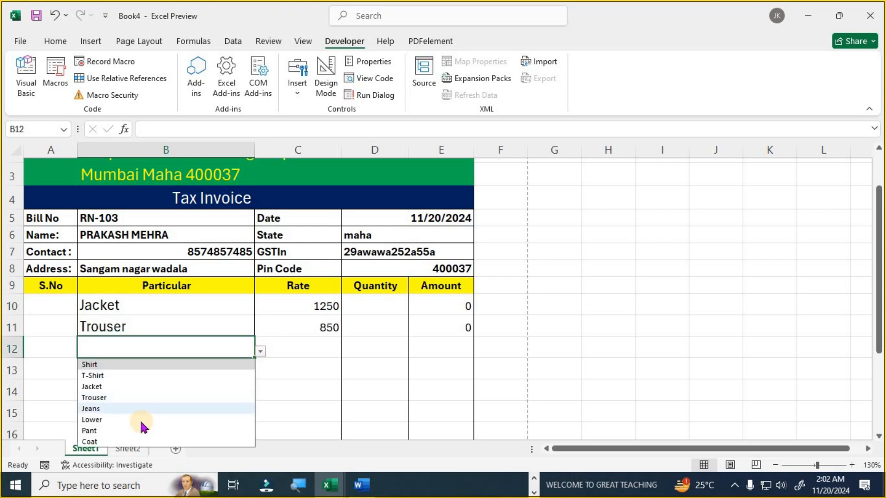
{"action": "left_click", "coordinate": [131, 430]}
- Pick T-Shirt in B13 and Lower in B14 from the item dropdowns
{"action": "left_click", "coordinate": [224, 371]}
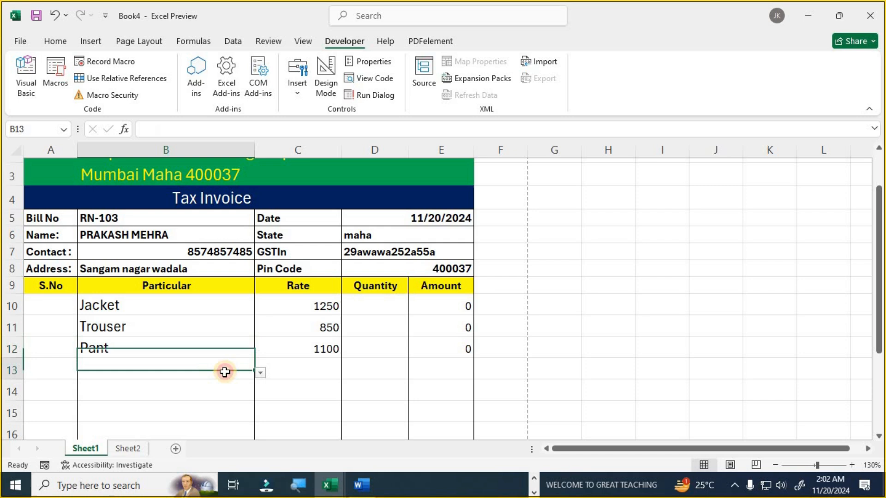
{"action": "left_click", "coordinate": [261, 373]}
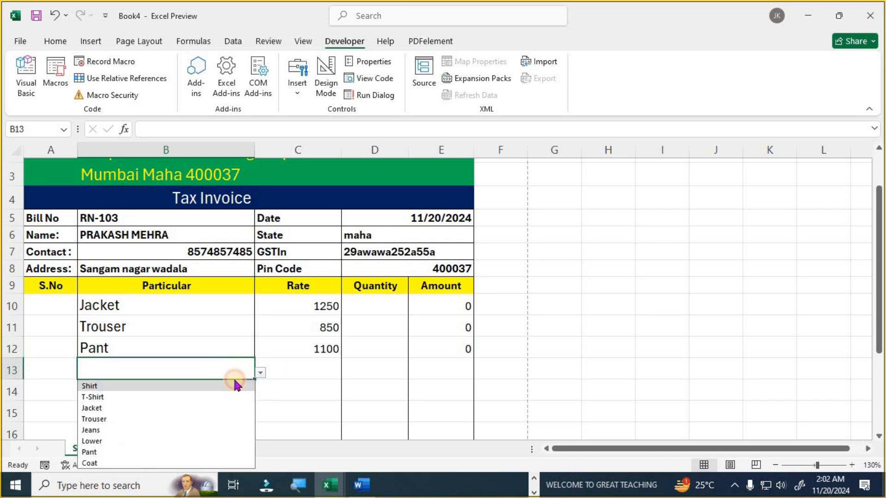
{"action": "left_click", "coordinate": [126, 396]}
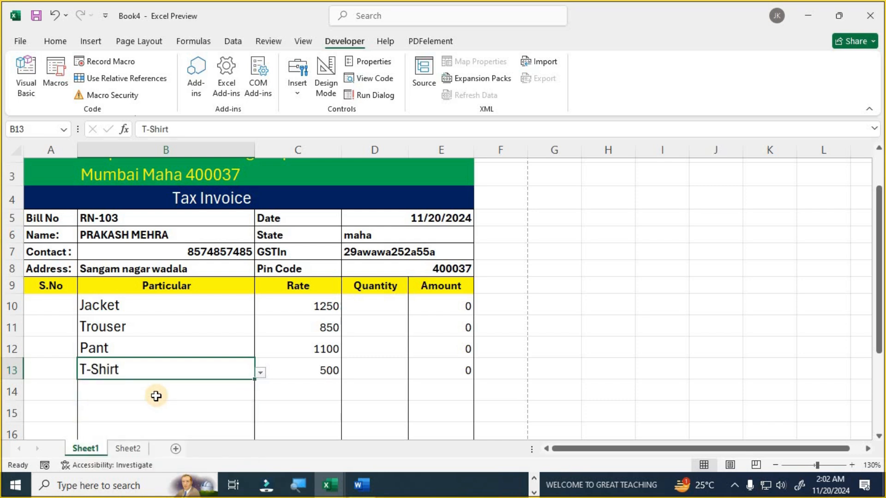
{"action": "scroll", "coordinate": [156, 396], "scroll_direction": "down", "scroll_amount": 1}
{"action": "left_click", "coordinate": [170, 344]}
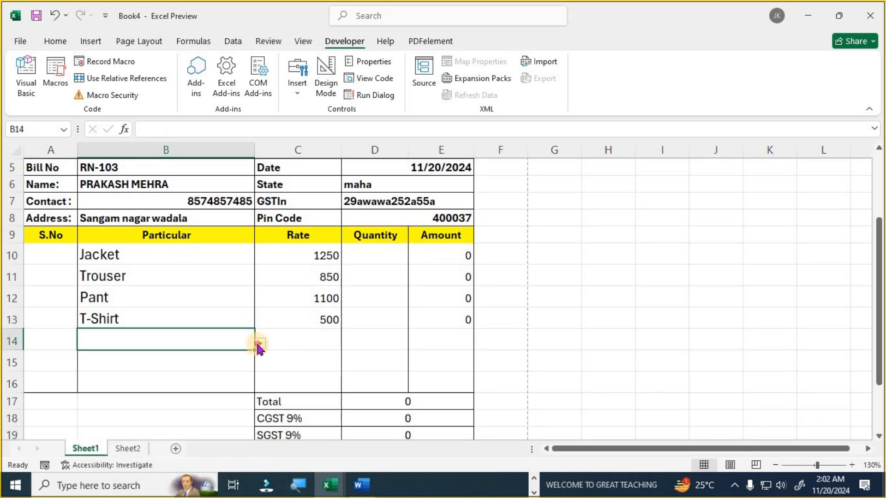
{"action": "left_click", "coordinate": [260, 344]}
{"action": "left_click", "coordinate": [116, 405]}
{"action": "left_click", "coordinate": [383, 258]}
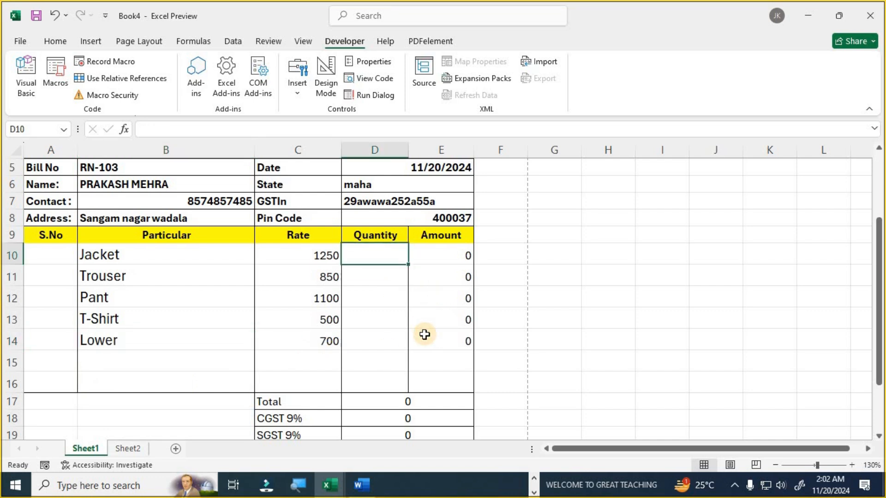
- Enter quantities 5, 10, 25, 13 and 18 for the five items in D10:D14
{"action": "type", "text": "5"}
{"action": "key", "text": "Return"}
{"action": "type", "text": "10"}
{"action": "key", "text": "Return"}
{"action": "type", "text": "25"}
{"action": "key", "text": "Return"}
{"action": "type", "text": "13"}
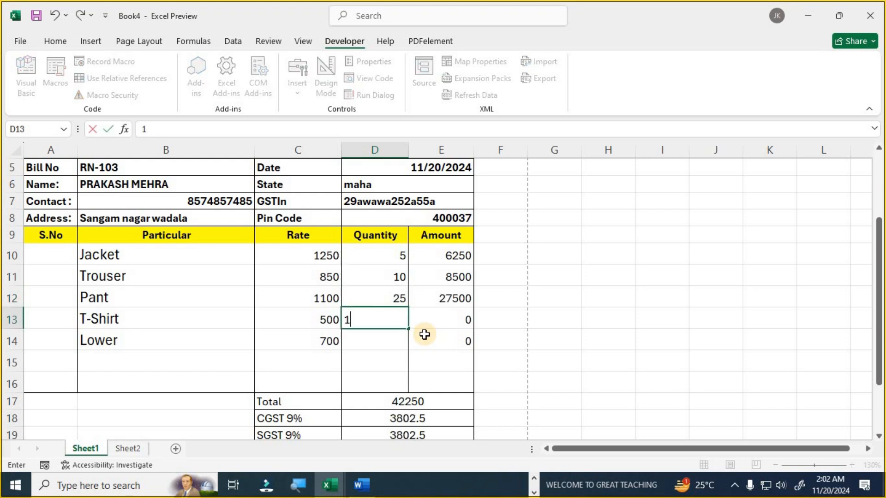
{"action": "key", "text": "Return"}
{"action": "type", "text": "18"}
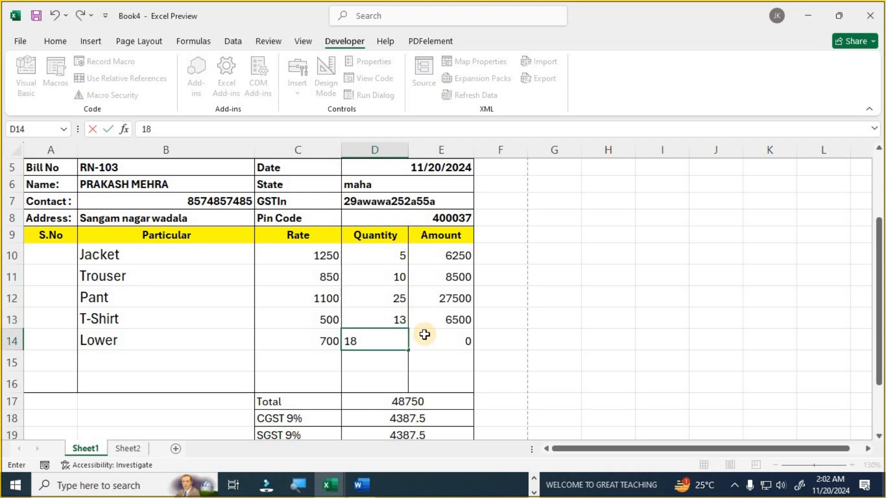
{"action": "key", "text": "Return"}
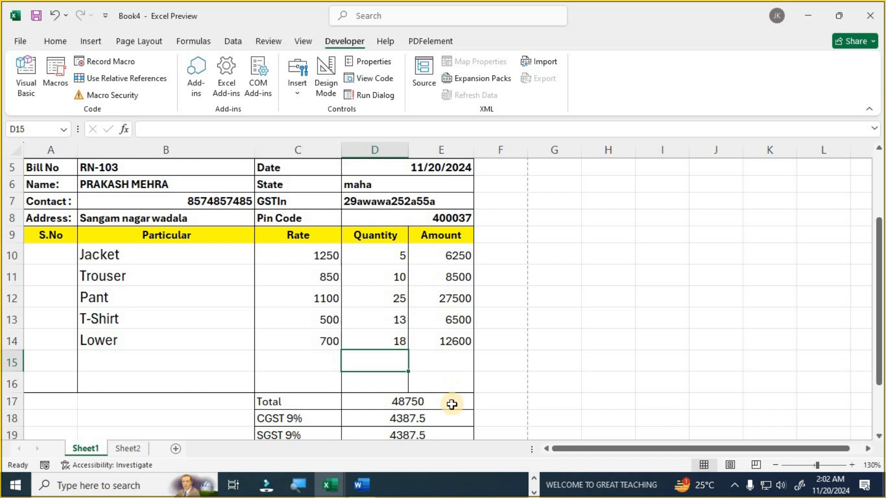
- Review the CGST, SGST and IGST rows and the Discount 5% and Net Amount calculations
{"action": "scroll", "coordinate": [450, 397], "scroll_direction": "down", "scroll_amount": 2}
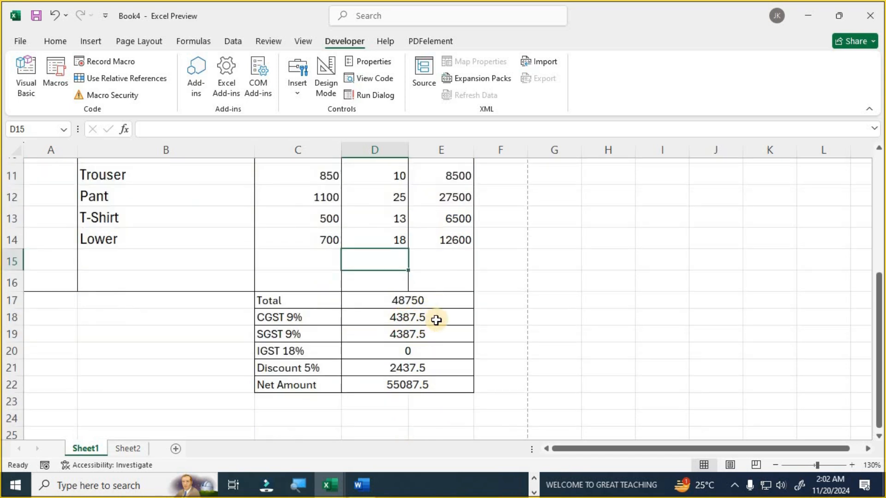
{"action": "scroll", "coordinate": [431, 348], "scroll_direction": "up", "scroll_amount": 2}
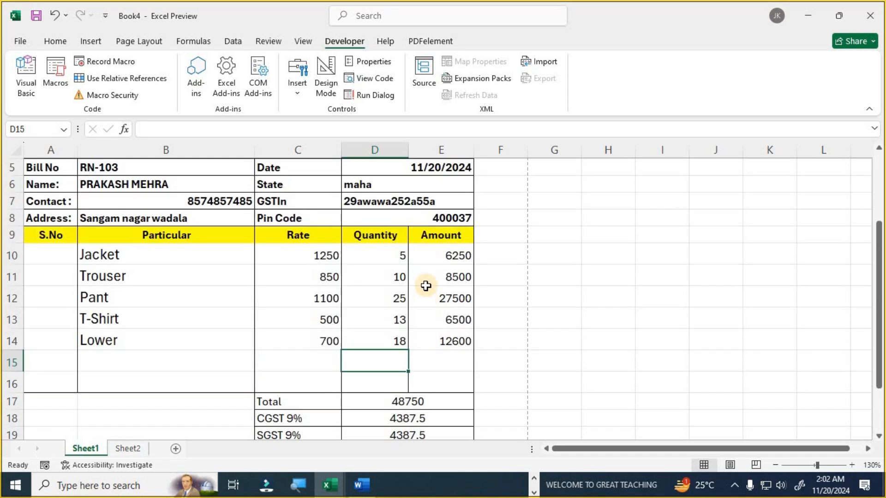
{"action": "scroll", "coordinate": [431, 332], "scroll_direction": "down", "scroll_amount": 2}
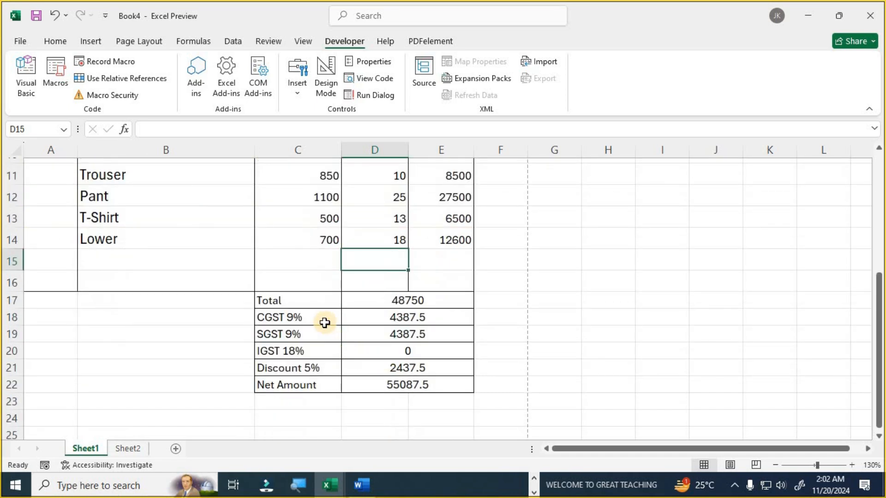
{"action": "left_click_drag", "start_coordinate": [315, 320], "coordinate": [447, 335]}
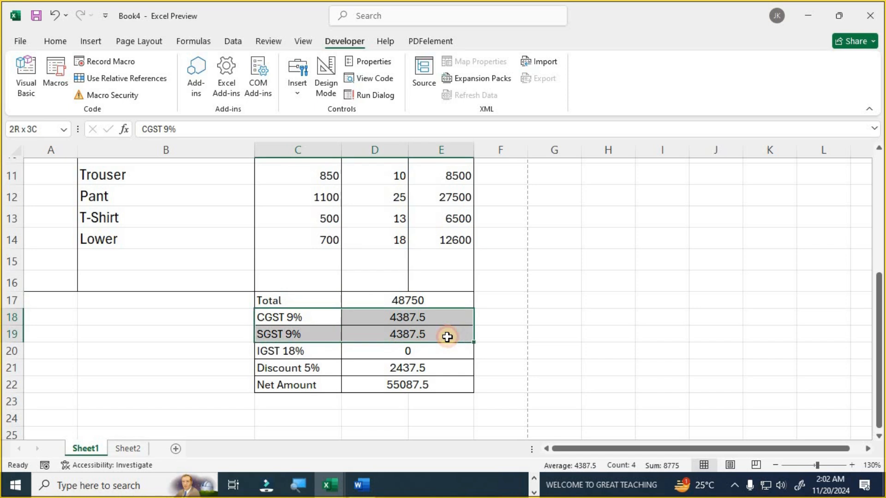
{"action": "left_click_drag", "start_coordinate": [326, 348], "coordinate": [394, 352]}
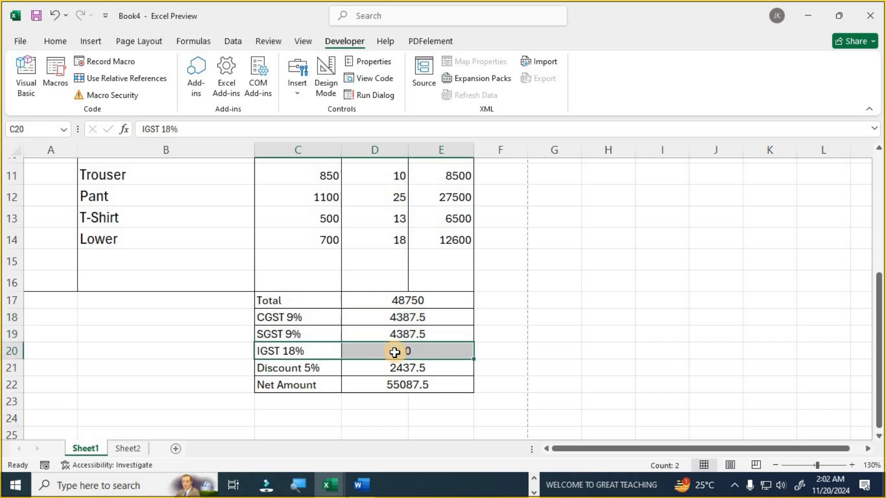
{"action": "scroll", "coordinate": [394, 353], "scroll_direction": "up", "scroll_amount": 1}
{"action": "scroll", "coordinate": [397, 349], "scroll_direction": "down", "scroll_amount": 1}
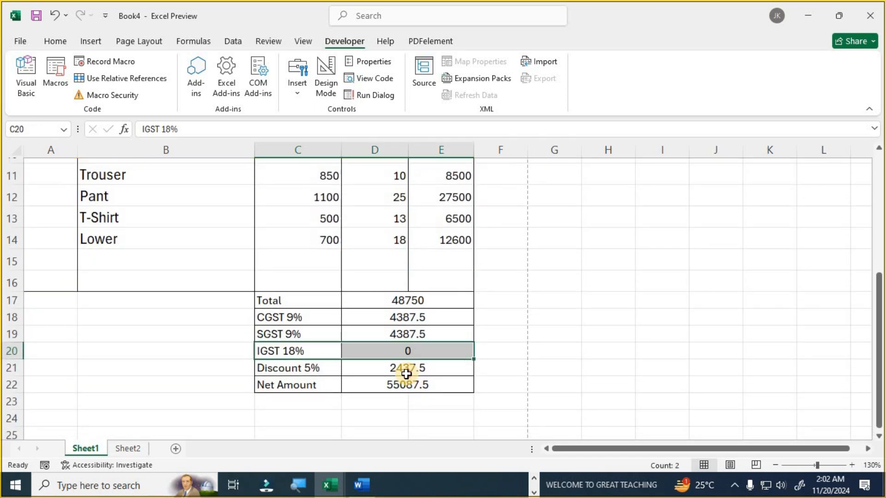
{"action": "left_click", "coordinate": [406, 374]}
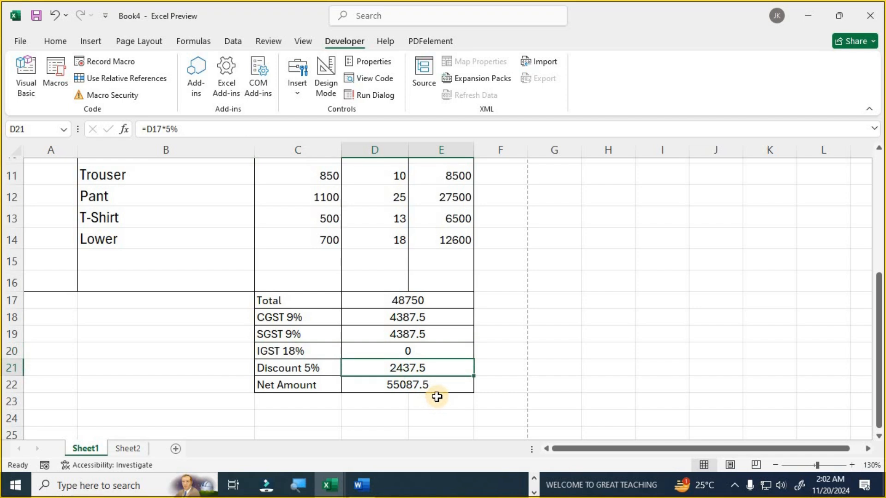
{"action": "left_click", "coordinate": [436, 392]}
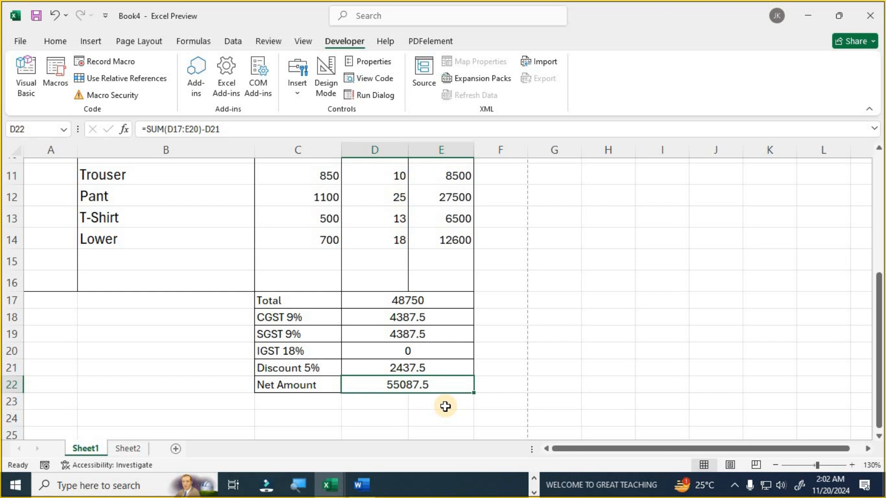
- Remove the stray letter K typed into the Net Amount cell
{"action": "scroll", "coordinate": [419, 404], "scroll_direction": "up", "scroll_amount": 3}
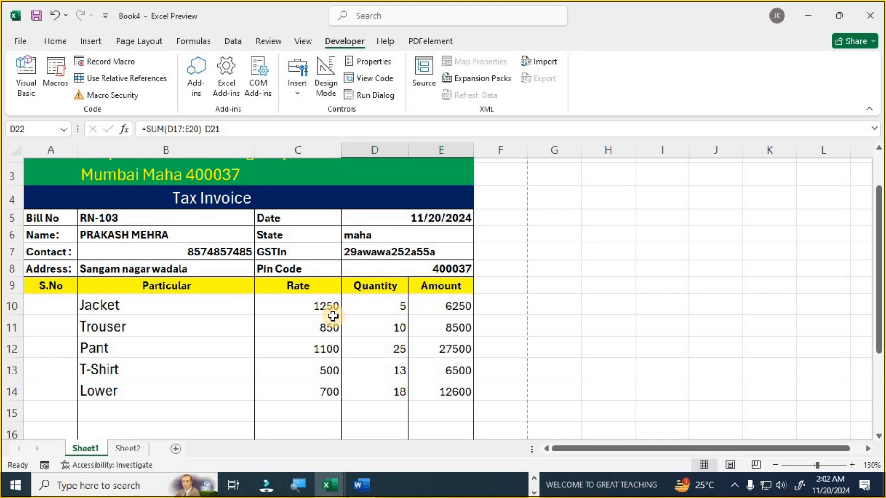
{"action": "type", "text": "K"}
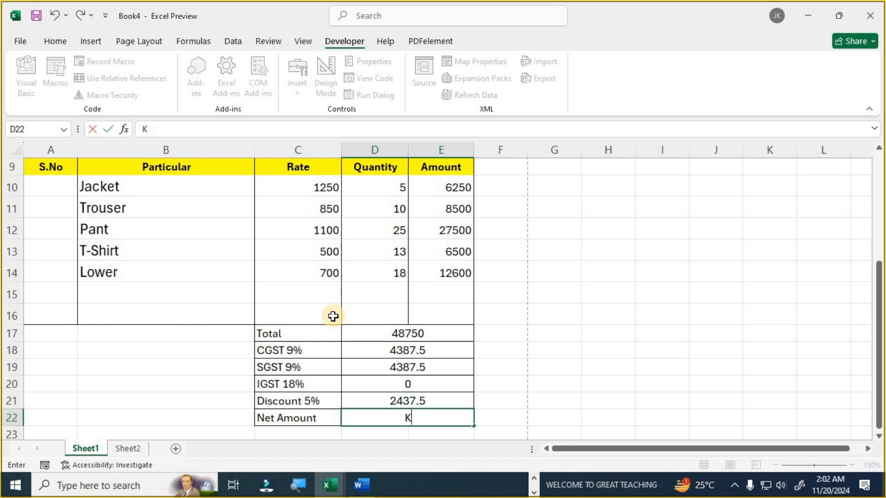
{"action": "key", "text": "BackSpace"}
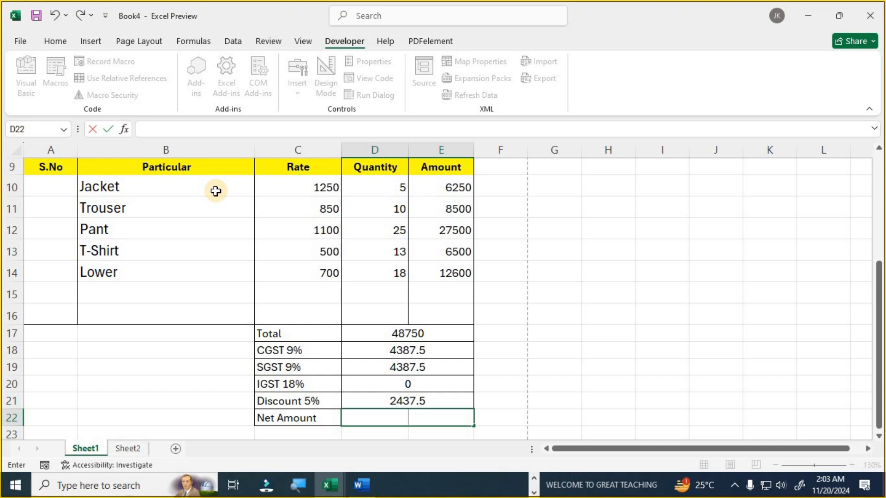
{"action": "left_click", "coordinate": [225, 247]}
- Check the header entries in B5:B8 and D5:E8 and the item rows are now blank
{"action": "scroll", "coordinate": [322, 340], "scroll_direction": "up", "scroll_amount": 1}
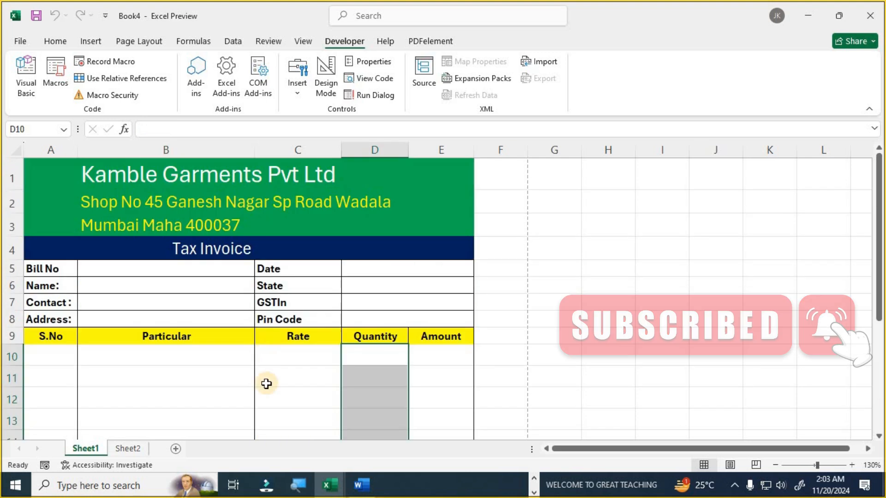
{"action": "scroll", "coordinate": [297, 367], "scroll_direction": "down", "scroll_amount": 1}
{"action": "scroll", "coordinate": [228, 374], "scroll_direction": "up", "scroll_amount": 1}
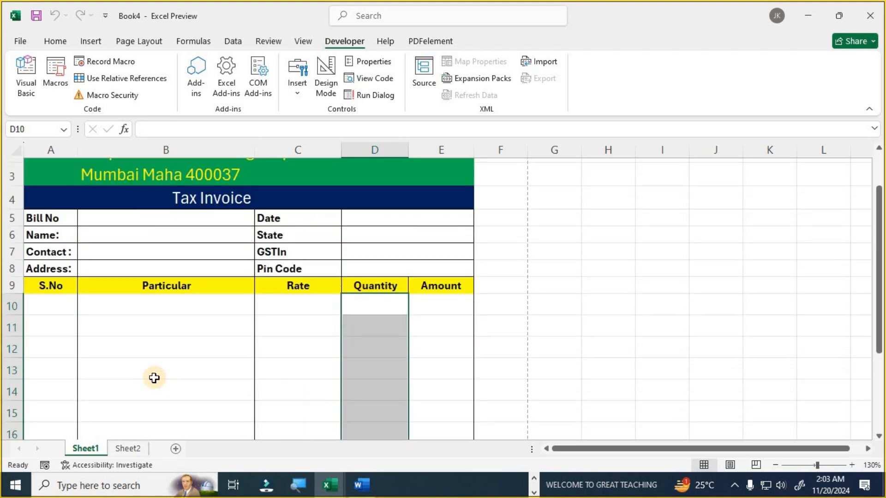
{"action": "scroll", "coordinate": [148, 374], "scroll_direction": "up", "scroll_amount": 1}
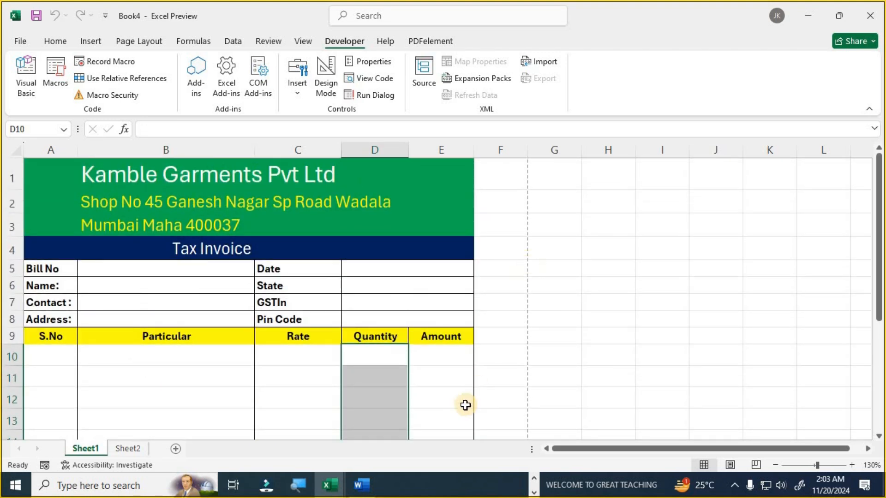
{"action": "scroll", "coordinate": [462, 406], "scroll_direction": "down", "scroll_amount": 2}
{"action": "scroll", "coordinate": [422, 411], "scroll_direction": "down", "scroll_amount": 2}
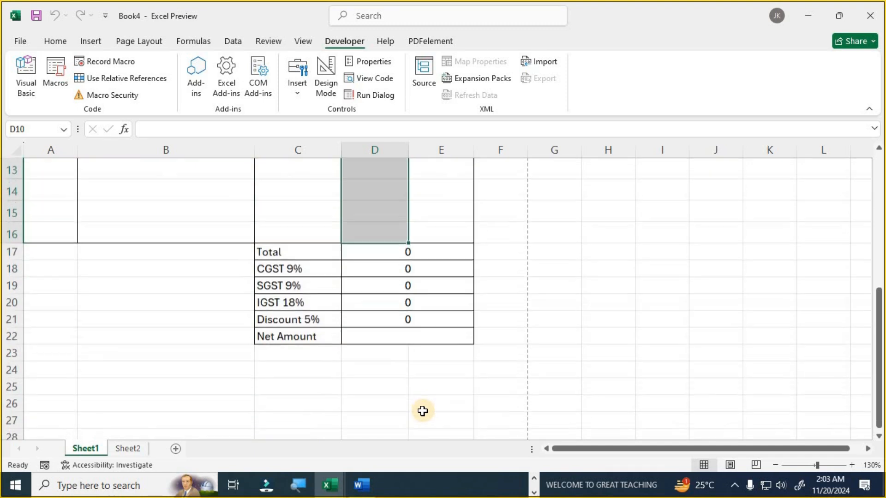
{"action": "scroll", "coordinate": [165, 331], "scroll_direction": "up", "scroll_amount": 3}
{"action": "scroll", "coordinate": [119, 249], "scroll_direction": "up", "scroll_amount": 1}
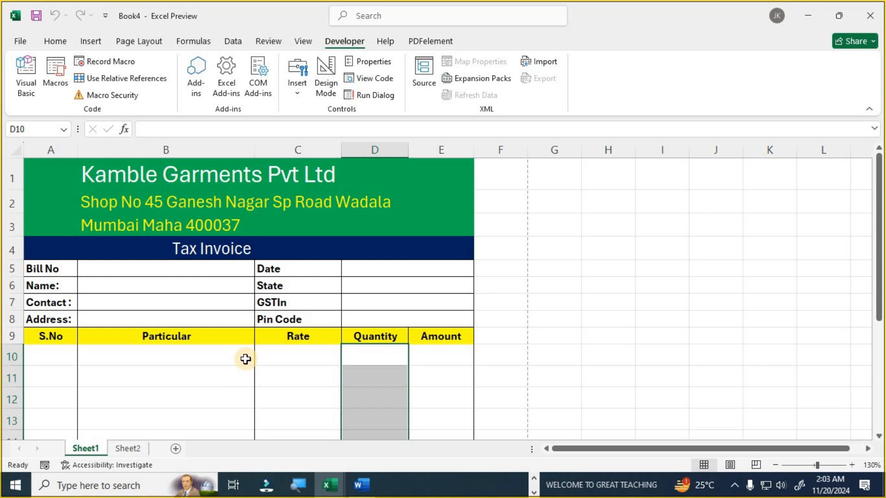
{"action": "left_click_drag", "start_coordinate": [179, 269], "coordinate": [181, 328]}
{"action": "left_click_drag", "start_coordinate": [374, 268], "coordinate": [365, 316]}
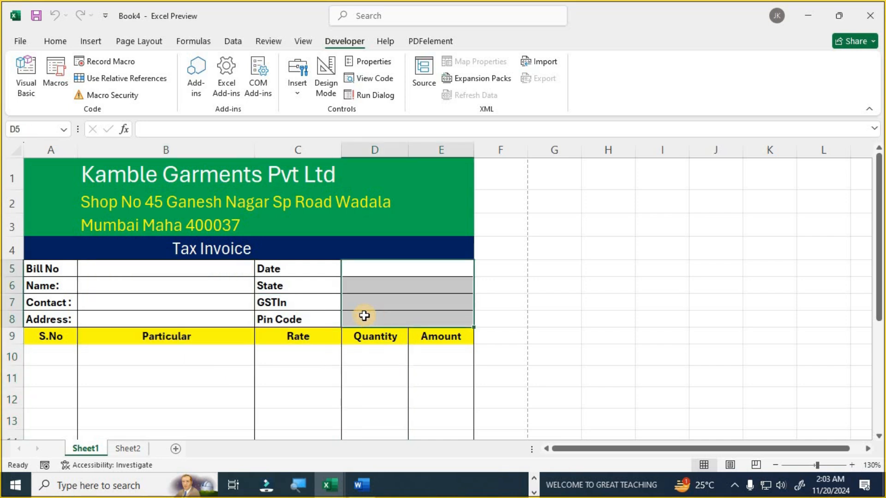
{"action": "scroll", "coordinate": [188, 222], "scroll_direction": "down", "scroll_amount": 2}
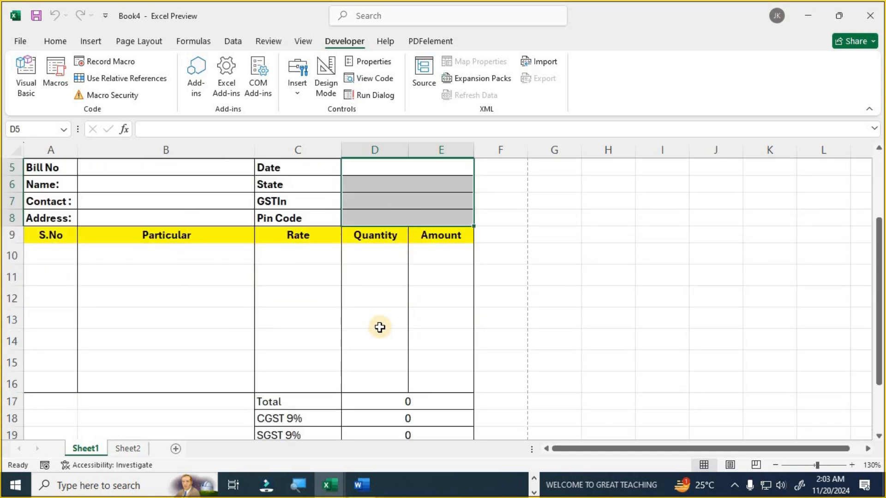
{"action": "scroll", "coordinate": [320, 341], "scroll_direction": "up", "scroll_amount": 2}
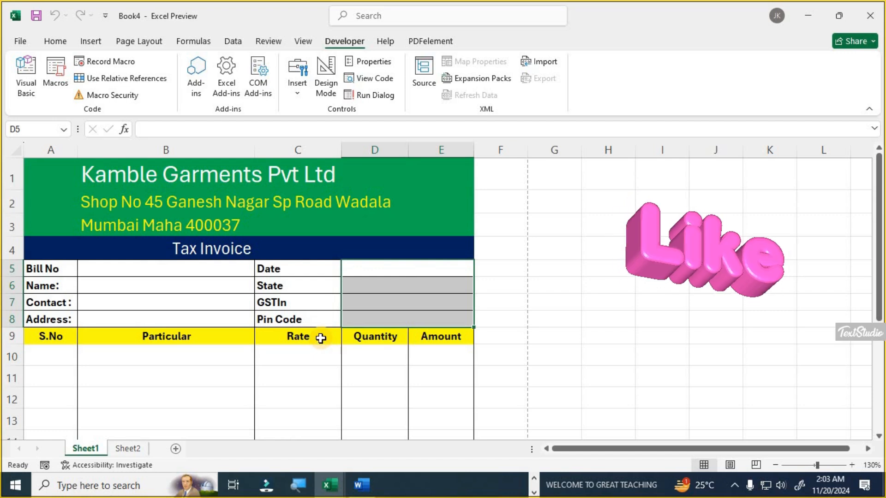
{"action": "scroll", "coordinate": [322, 337], "scroll_direction": "down", "scroll_amount": 2}
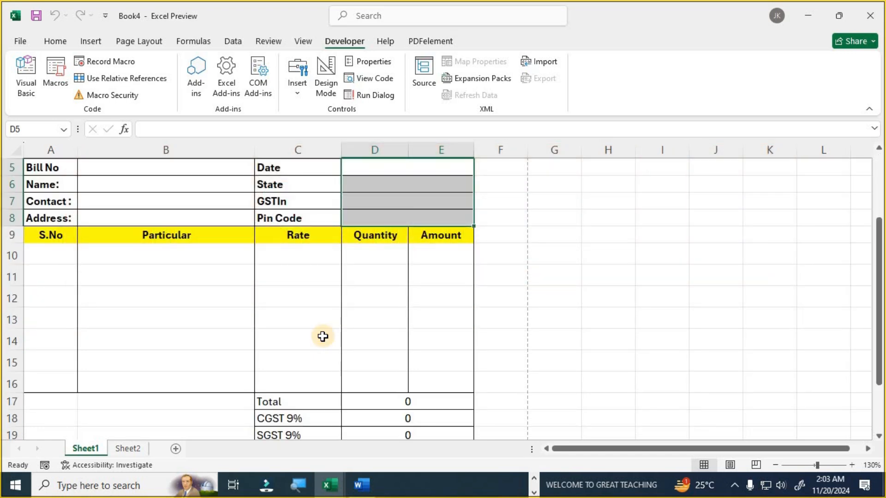